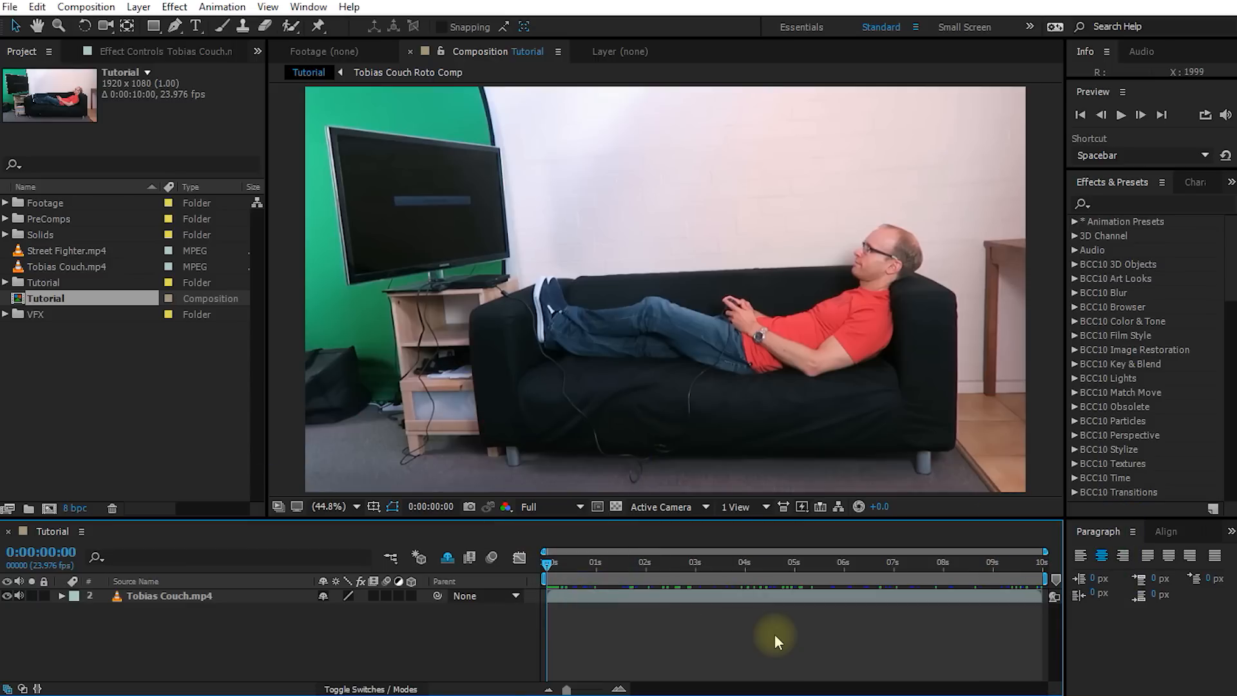
# Examine the Tobias Couch.mp4 clip's properties and the settings of the Tutorial composition
pyautogui.moveTo(547, 562); pyautogui.dragTo(625, 571)
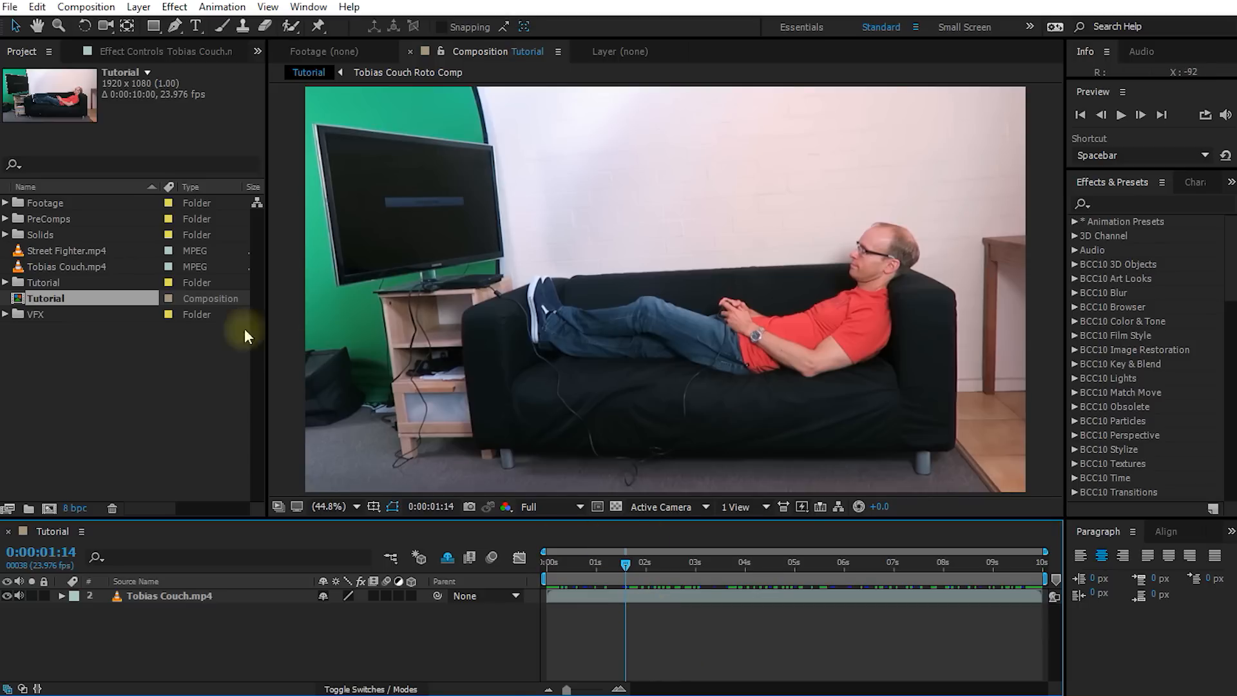
pyautogui.click(70, 267)
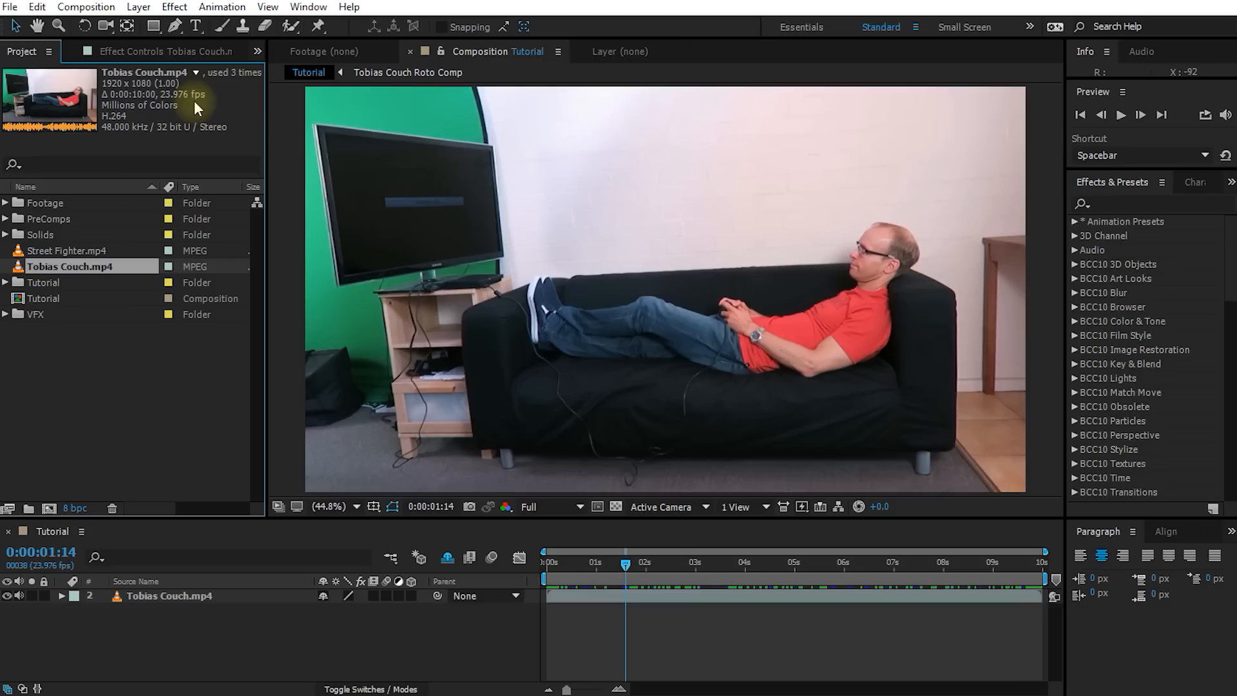
pyautogui.rightClick(43, 304)
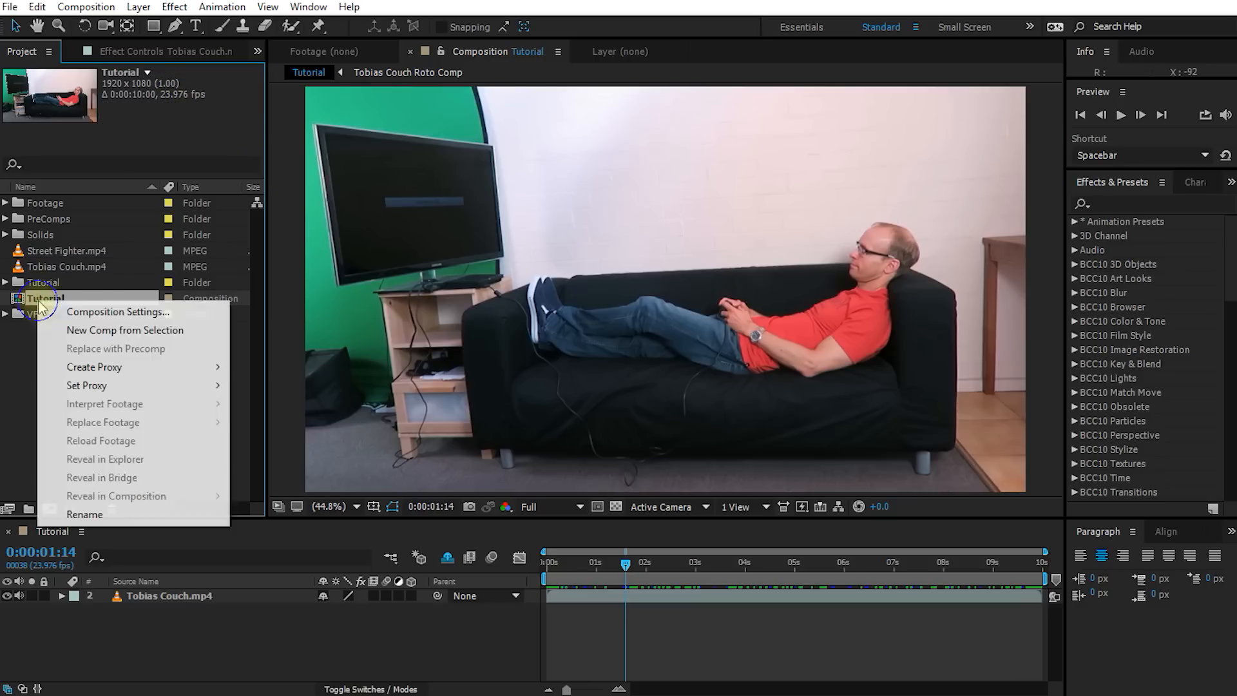
pyautogui.click(93, 310)
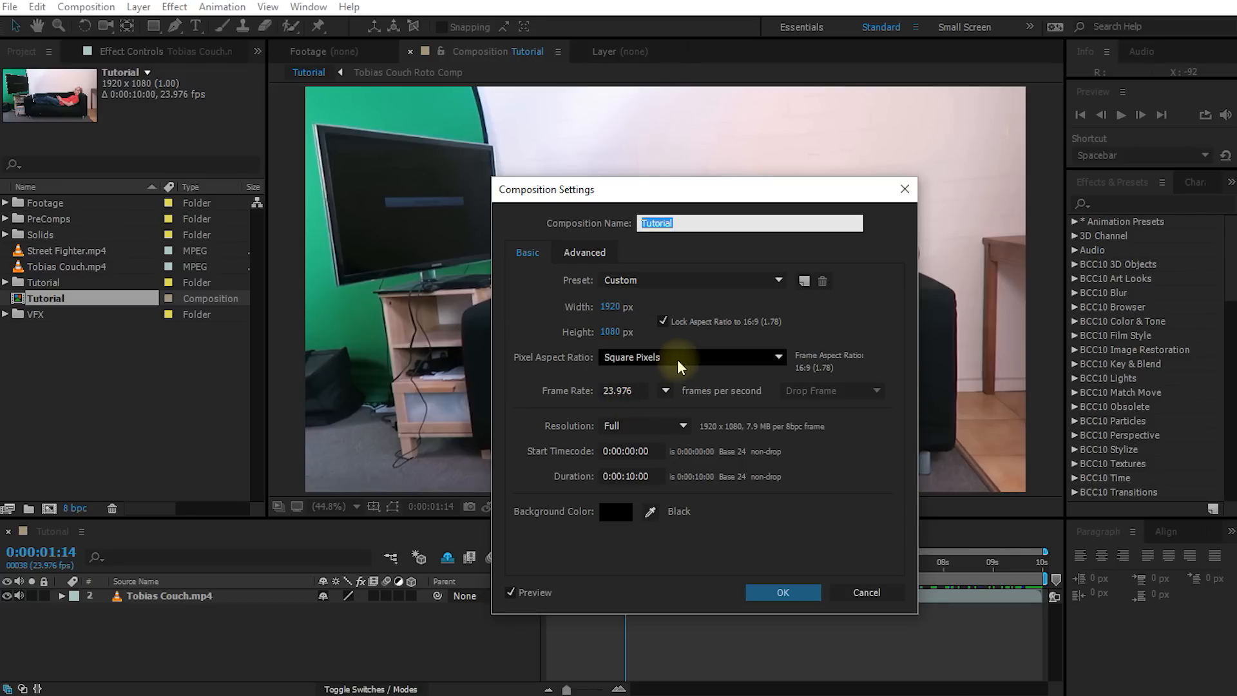
pyautogui.click(783, 588)
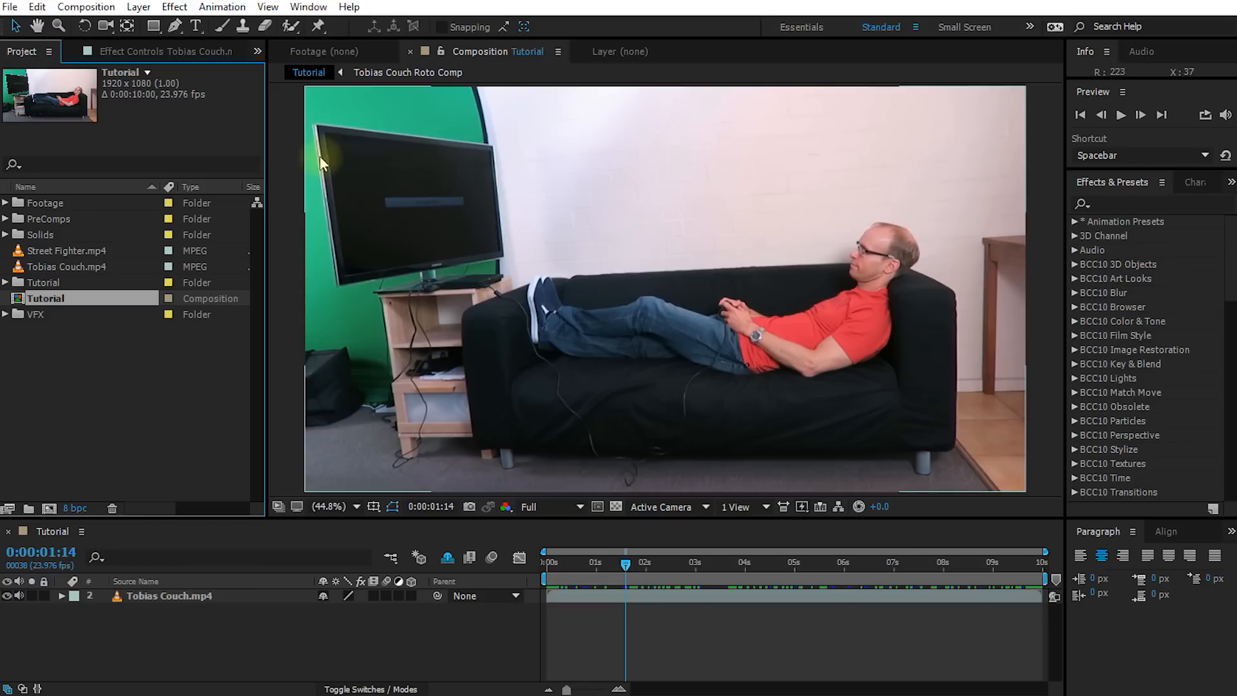
# Show the Tracker panel and enlarge the area it occupies
pyautogui.moveTo(625, 564)
pyautogui.mouseDown()
pyautogui.moveTo(787, 576)
pyautogui.moveTo(740, 580)
pyautogui.moveTo(1003, 571)
pyautogui.moveTo(664, 588)
pyautogui.moveTo(753, 570)
pyautogui.moveTo(643, 574)
pyautogui.mouseUp()
pyautogui.click(308, 7)
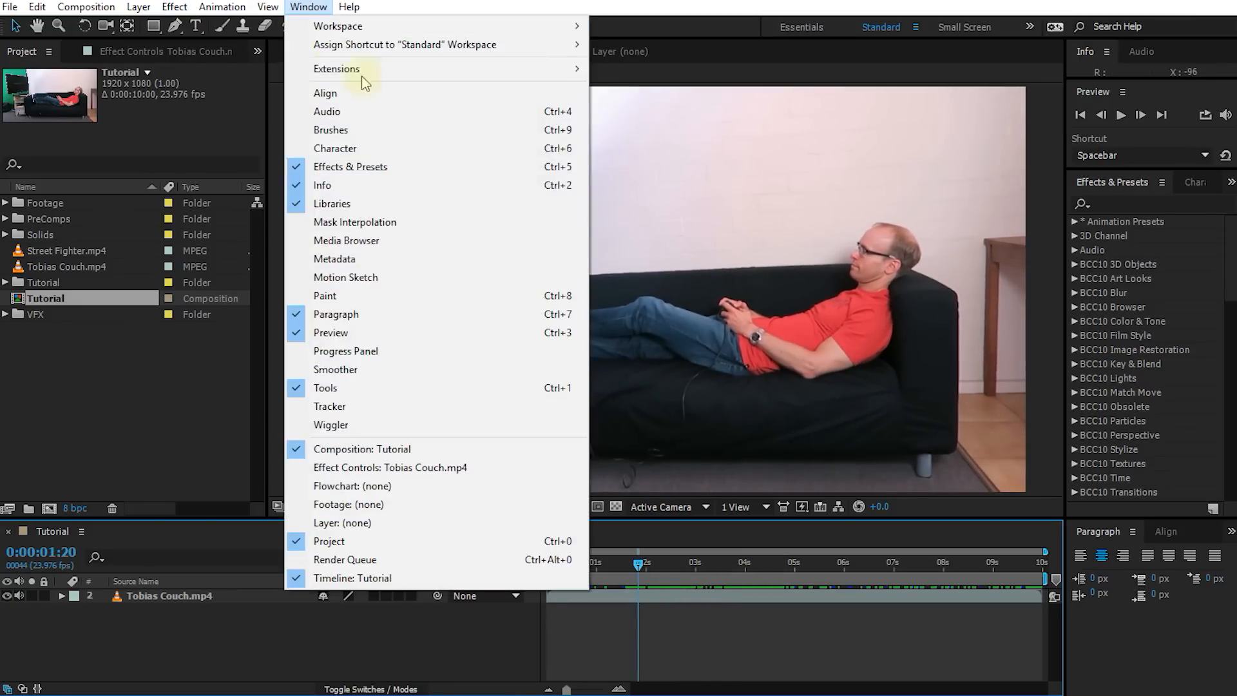
pyautogui.click(335, 406)
pyautogui.moveTo(1050, 520); pyautogui.dragTo(1050, 468)
# Start a motion track on the Tobias Couch.mp4 layer with rotation tracking enabled and reposition its track points over the footage
pyautogui.click(252, 546)
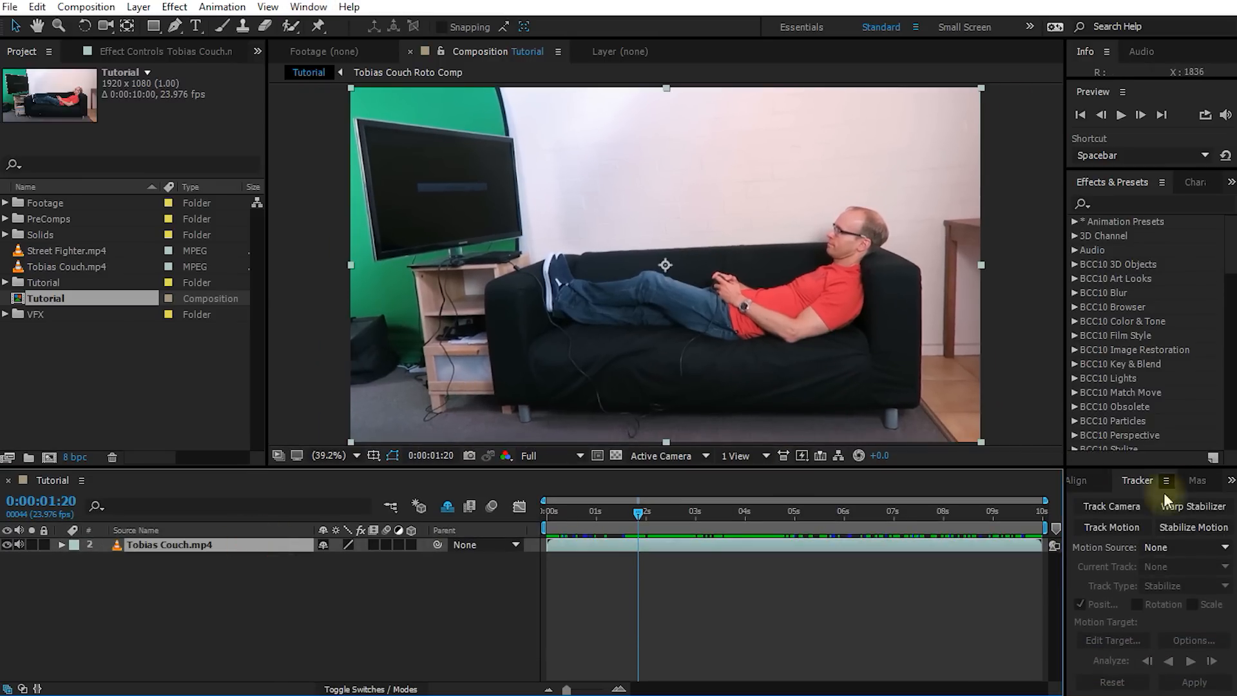
pyautogui.click(1118, 529)
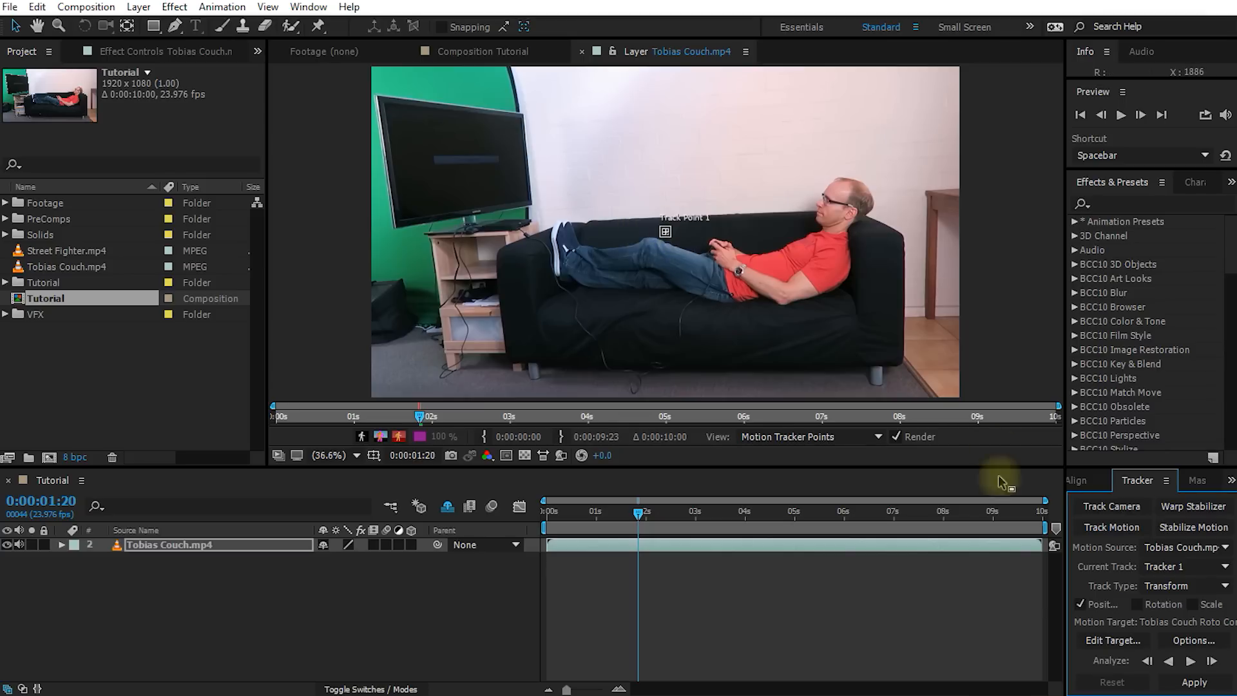
pyautogui.click(1137, 605)
pyautogui.moveTo(678, 227); pyautogui.dragTo(688, 239)
pyautogui.moveTo(639, 525); pyautogui.dragTo(754, 527)
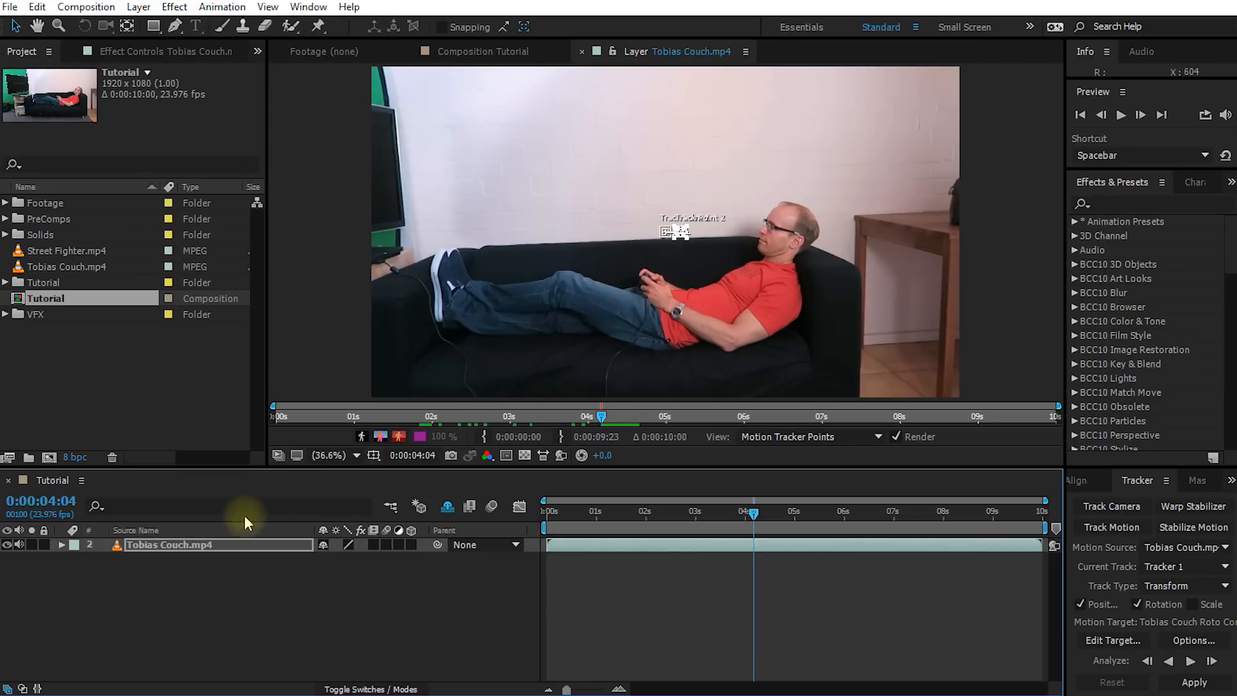
# Delete Tracker 1 from the Tobias Couch.mp4 layer and return to the Tutorial composition view
pyautogui.click(61, 545)
pyautogui.click(76, 559)
pyautogui.click(90, 573)
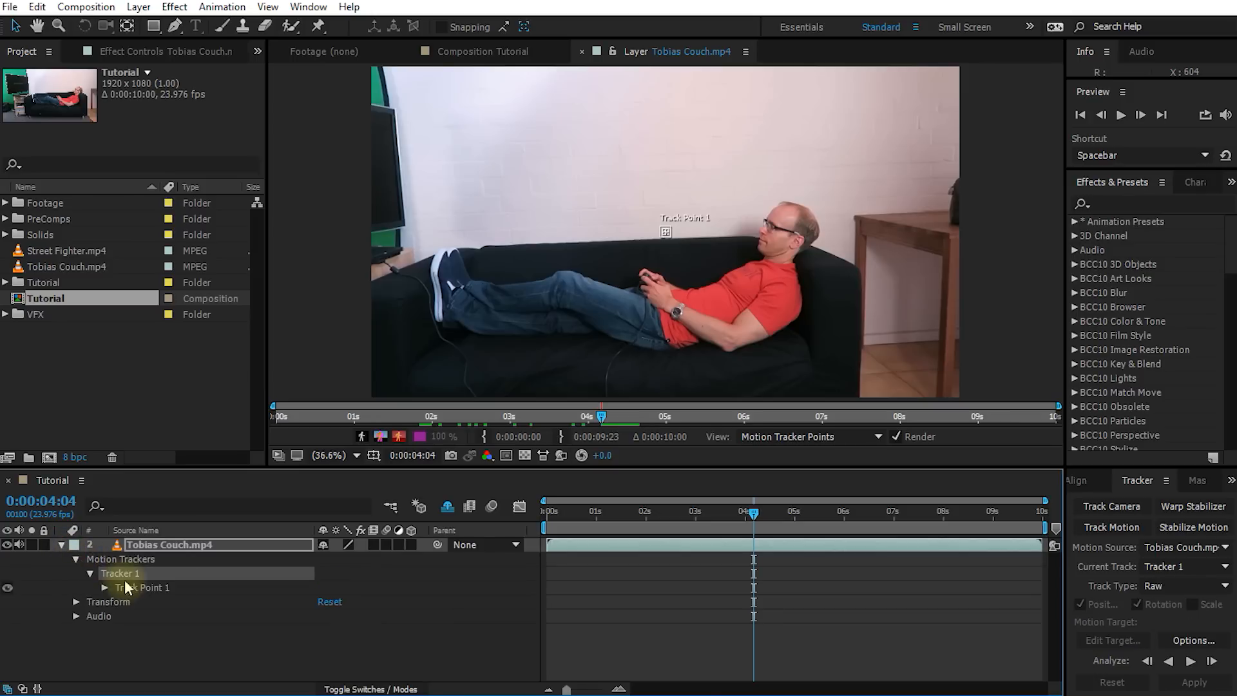
pyautogui.click(126, 588)
pyautogui.press('Delete')
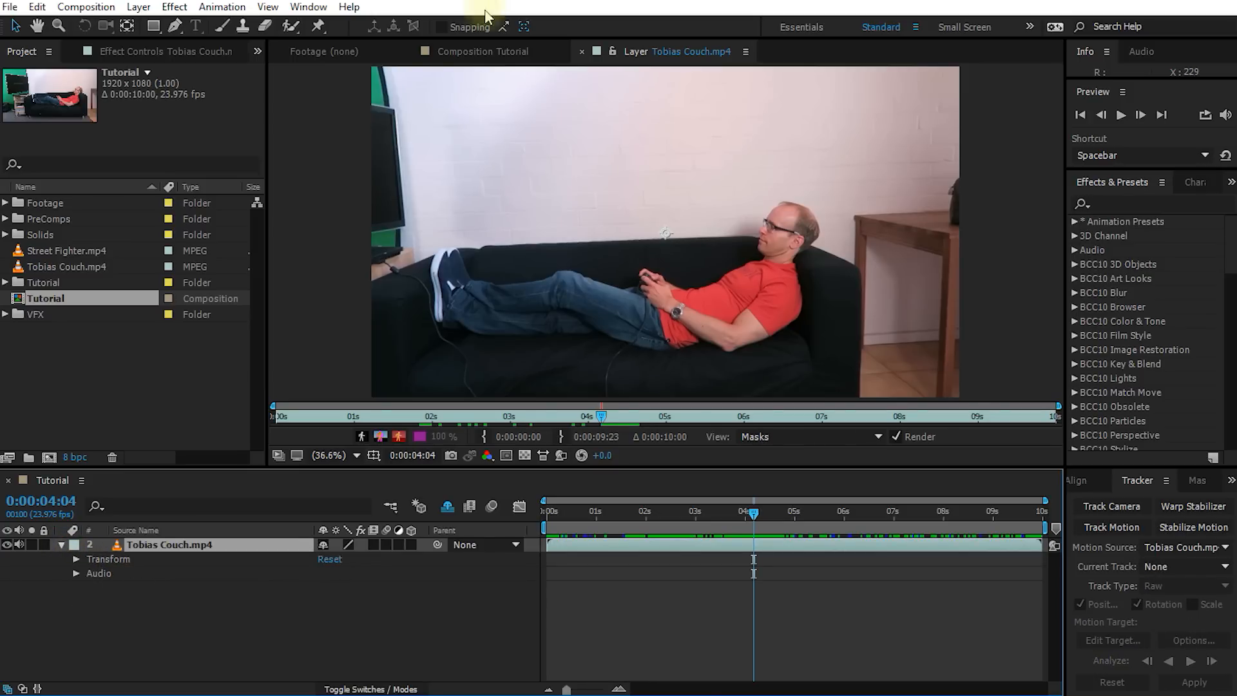
pyautogui.click(482, 51)
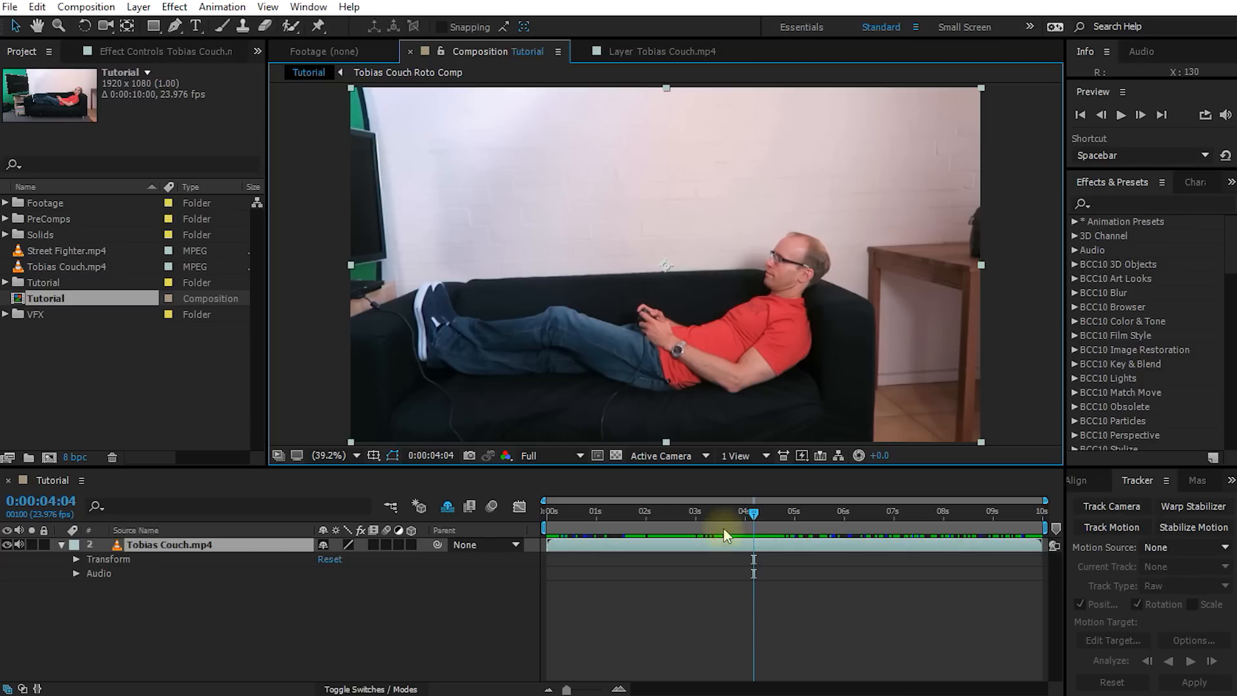
# Reveal the shy Tobias Couch Roto Comp layer, make it visible in place of Tobias Couch.mp4, and select it
pyautogui.moveTo(753, 514); pyautogui.dragTo(605, 525)
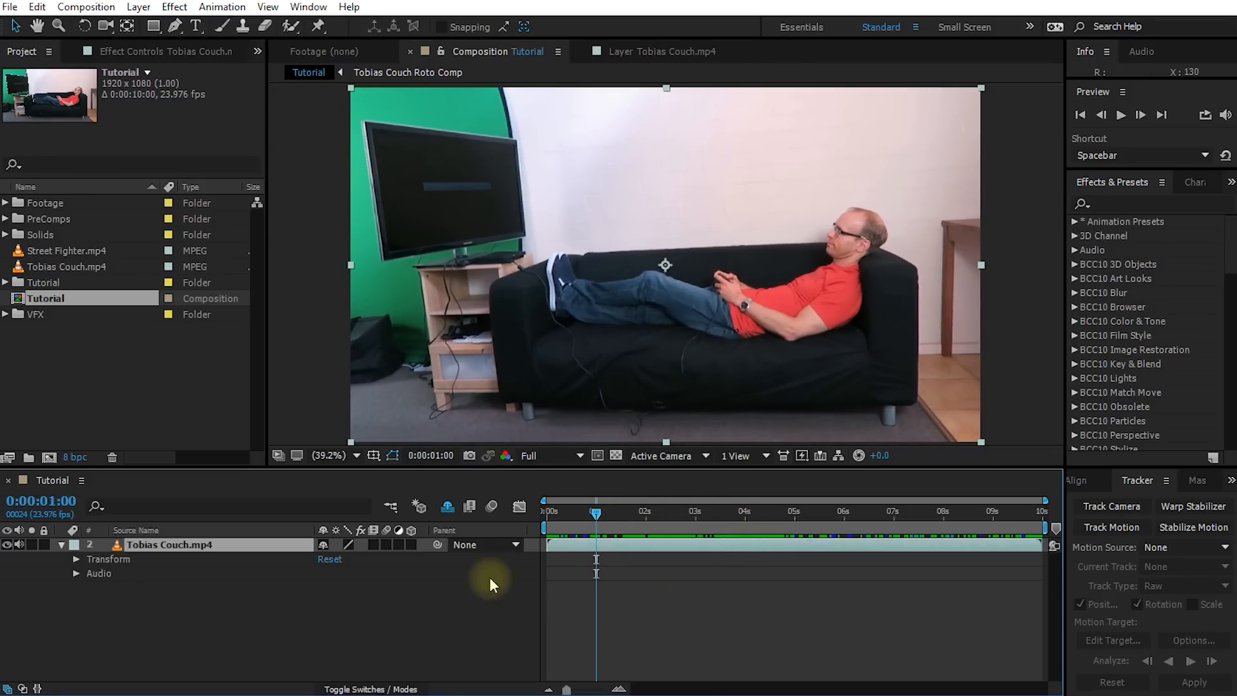
pyautogui.click(447, 507)
pyautogui.click(61, 559)
pyautogui.click(7, 558)
pyautogui.click(6, 545)
pyautogui.click(164, 544)
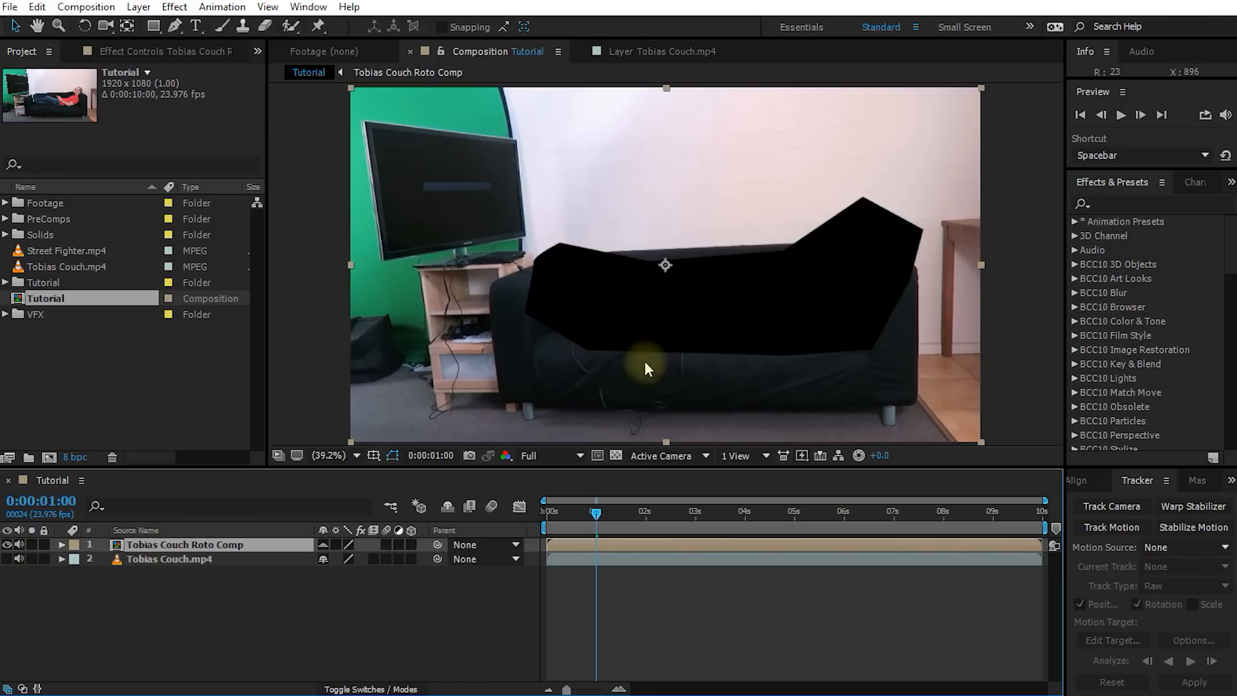
pyautogui.moveTo(595, 513); pyautogui.dragTo(607, 535)
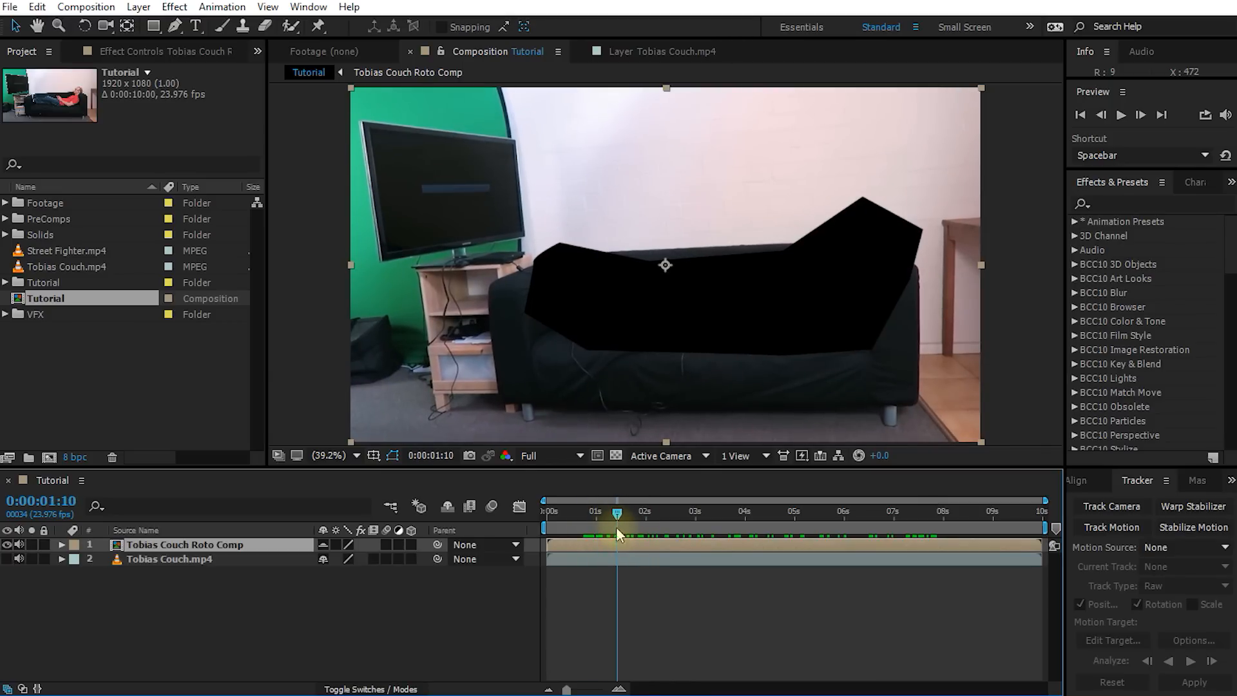
# Apply the 3D Camera Tracker effect to the Tobias Couch Roto Comp layer
pyautogui.click(1135, 204)
pyautogui.write('3d camera')
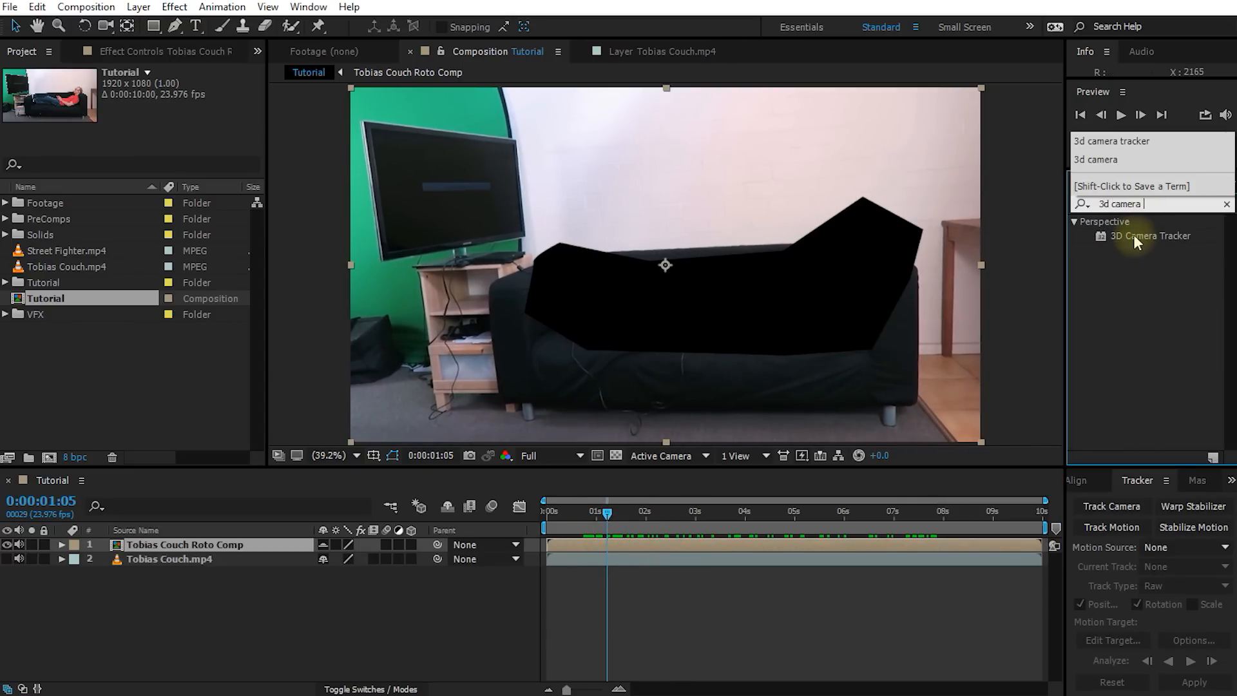
pyautogui.moveTo(1134, 236); pyautogui.dragTo(175, 543)
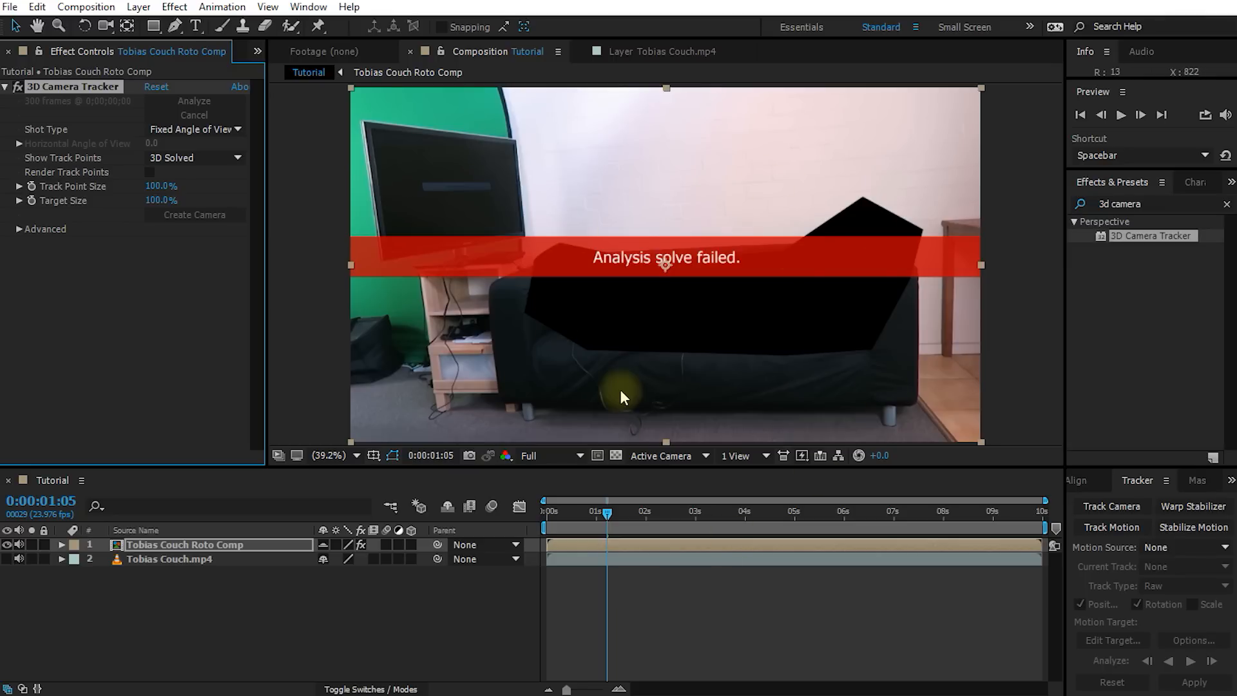
pyautogui.moveTo(615, 514)
pyautogui.mouseDown()
pyautogui.moveTo(890, 512)
pyautogui.moveTo(603, 529)
pyautogui.mouseUp()
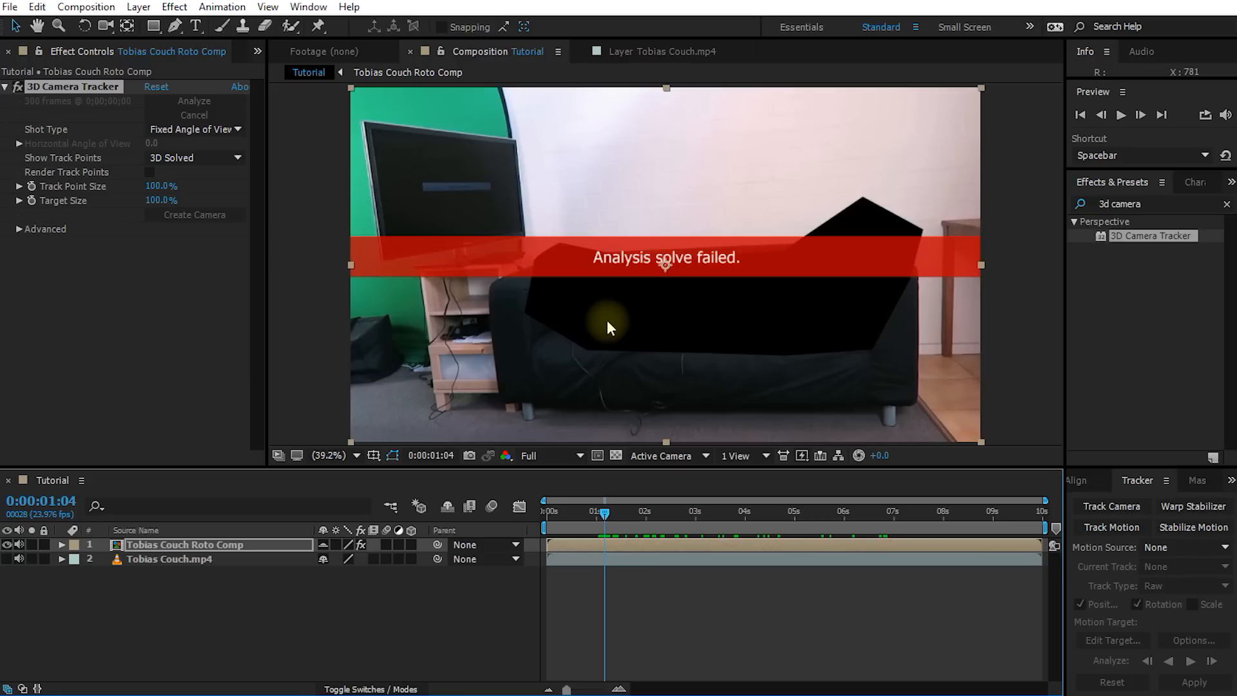
# Enable Detailed Analysis and the automatic deletion of points across time in the camera tracker's advanced settings
pyautogui.click(19, 229)
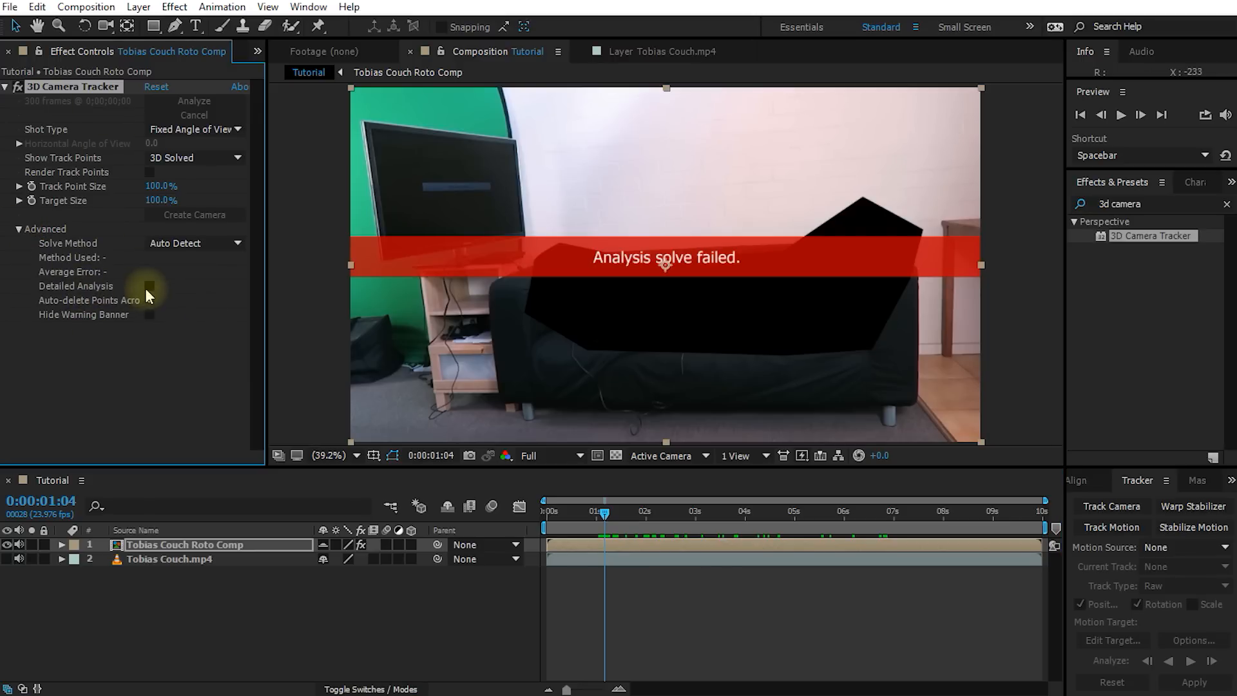
pyautogui.click(149, 285)
pyautogui.click(149, 300)
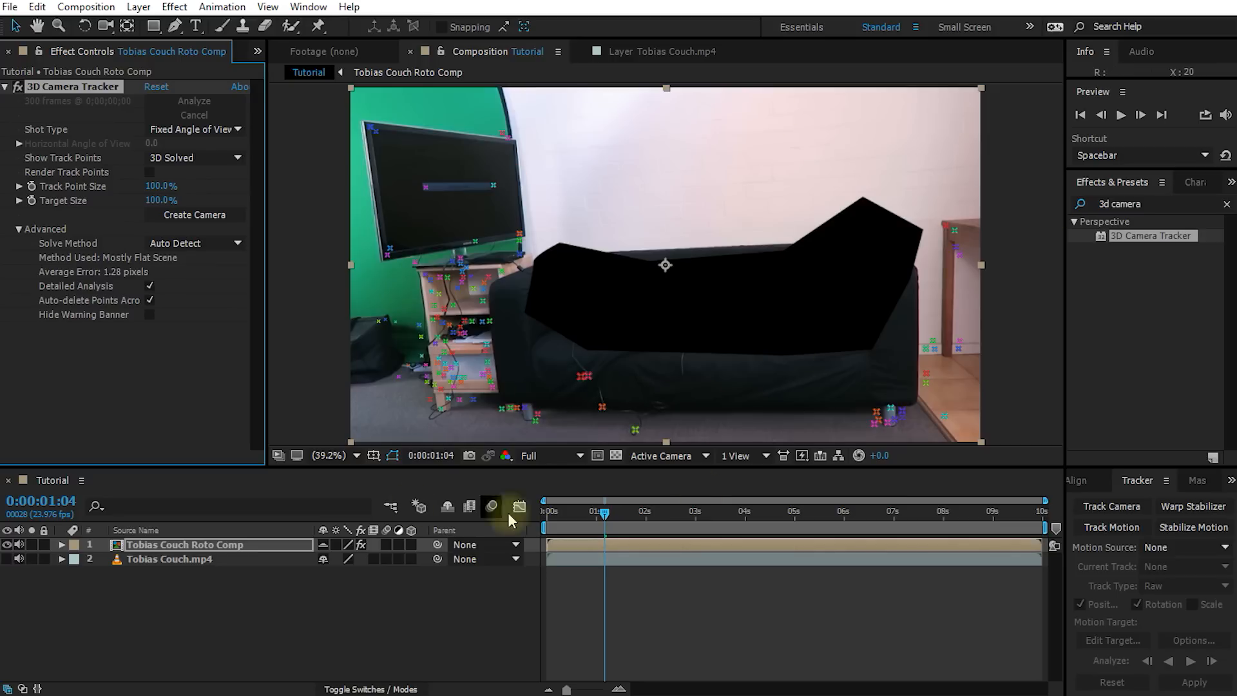
# Create a solid and camera from four track points near the corners of the TV screen at 0:00:02:01
pyautogui.click(611, 518)
pyautogui.moveTo(611, 519); pyautogui.dragTo(663, 528)
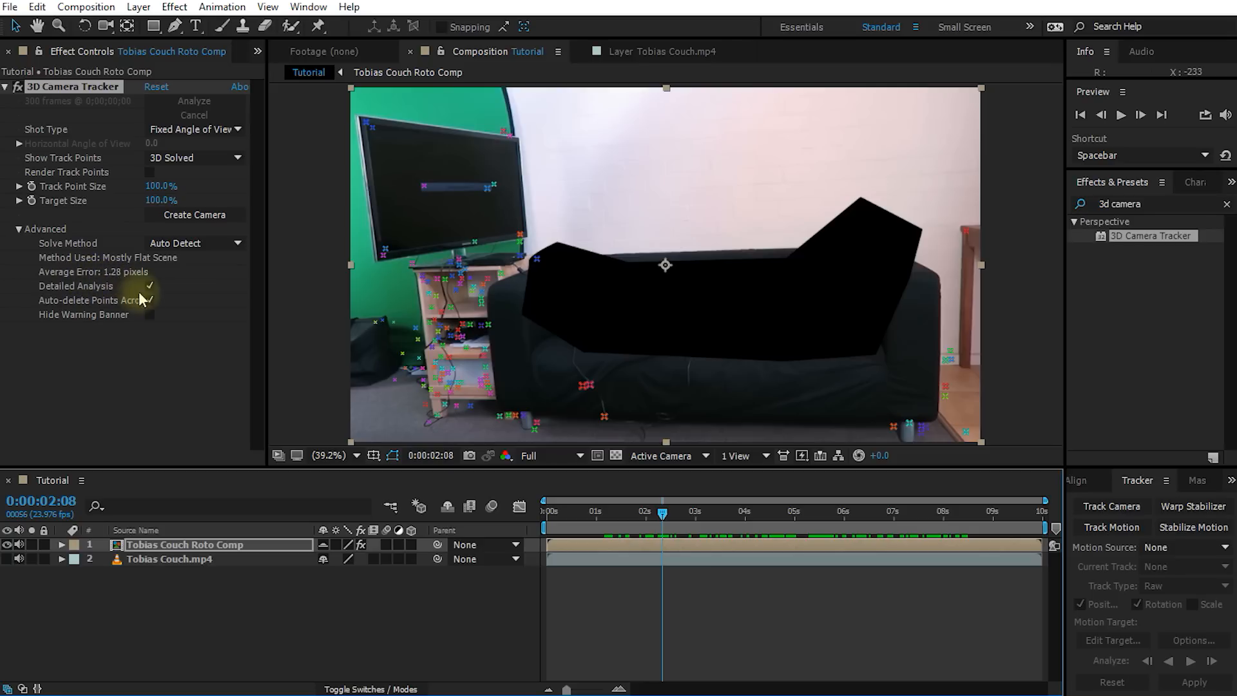
pyautogui.moveTo(665, 512)
pyautogui.mouseDown()
pyautogui.moveTo(696, 515)
pyautogui.moveTo(648, 515)
pyautogui.mouseUp()
pyautogui.click(369, 128)
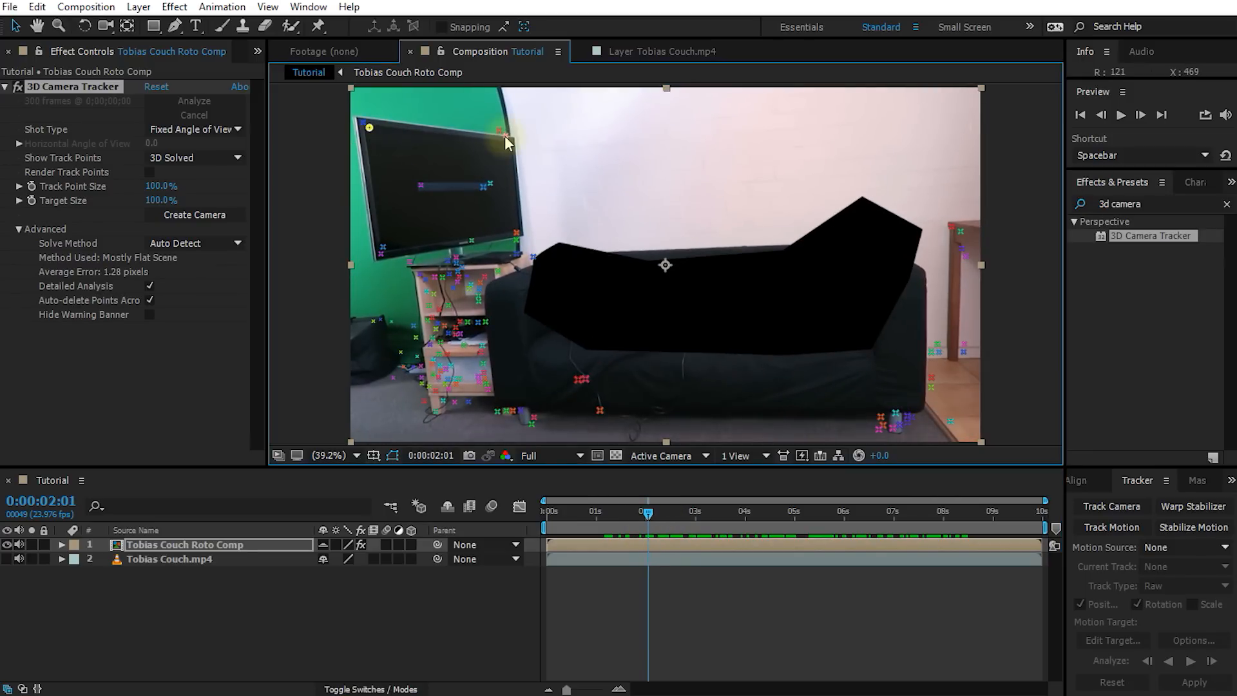
pyautogui.keyDown('shift'); pyautogui.click(506, 135); pyautogui.keyUp('shift')
pyautogui.keyDown('shift'); pyautogui.click(516, 233); pyautogui.keyUp('shift')
pyautogui.keyDown('shift'); pyautogui.click(382, 248); pyautogui.keyUp('shift')
pyautogui.rightClick(383, 252)
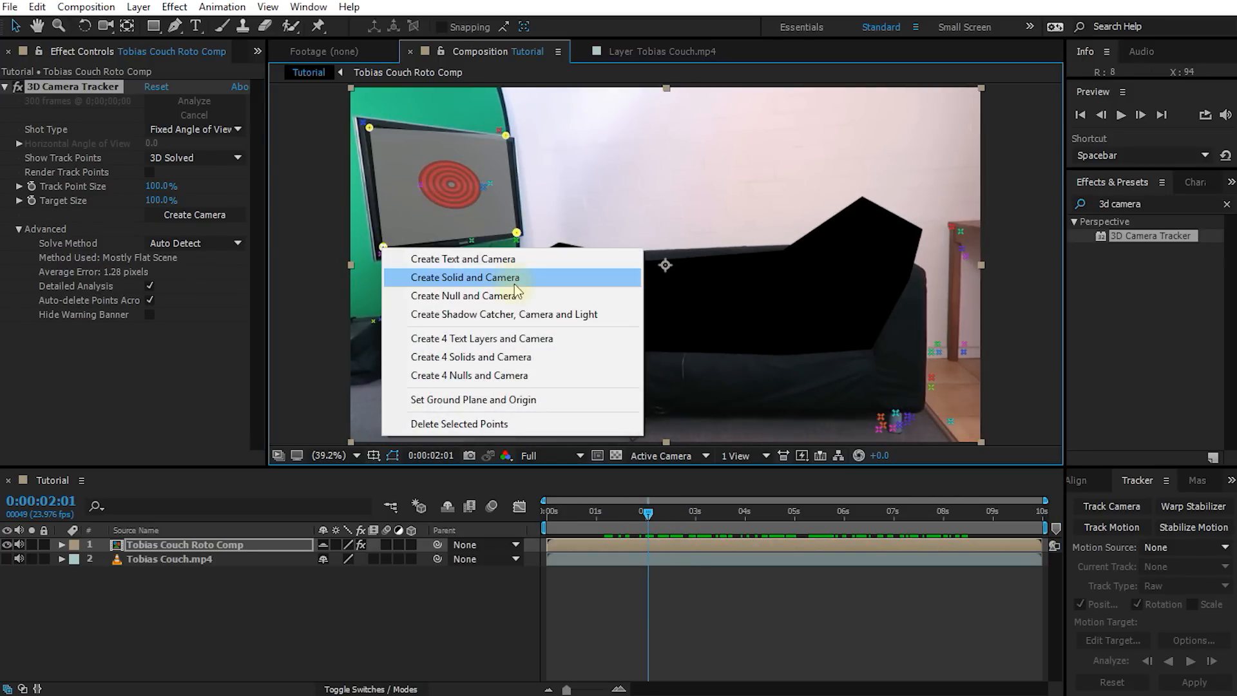
pyautogui.click(513, 281)
pyautogui.click(663, 617)
# Examine up close how the tracked solid follows the TV screen over time
pyautogui.moveTo(648, 516); pyautogui.dragTo(695, 520)
pyautogui.scroll(2, 451, 201)
pyautogui.press('space')
pyautogui.moveTo(412, 205); pyautogui.dragTo(676, 322)
pyautogui.moveTo(695, 512); pyautogui.dragTo(705, 513)
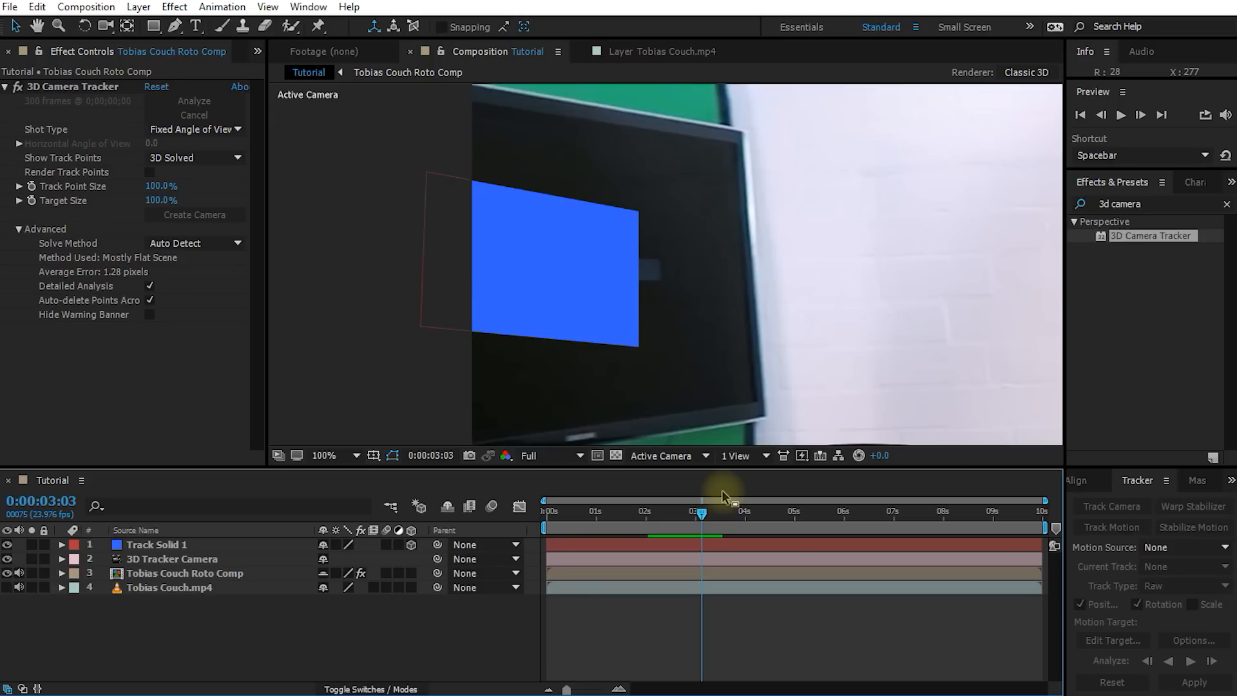
pyautogui.hotkey('alt', '/')
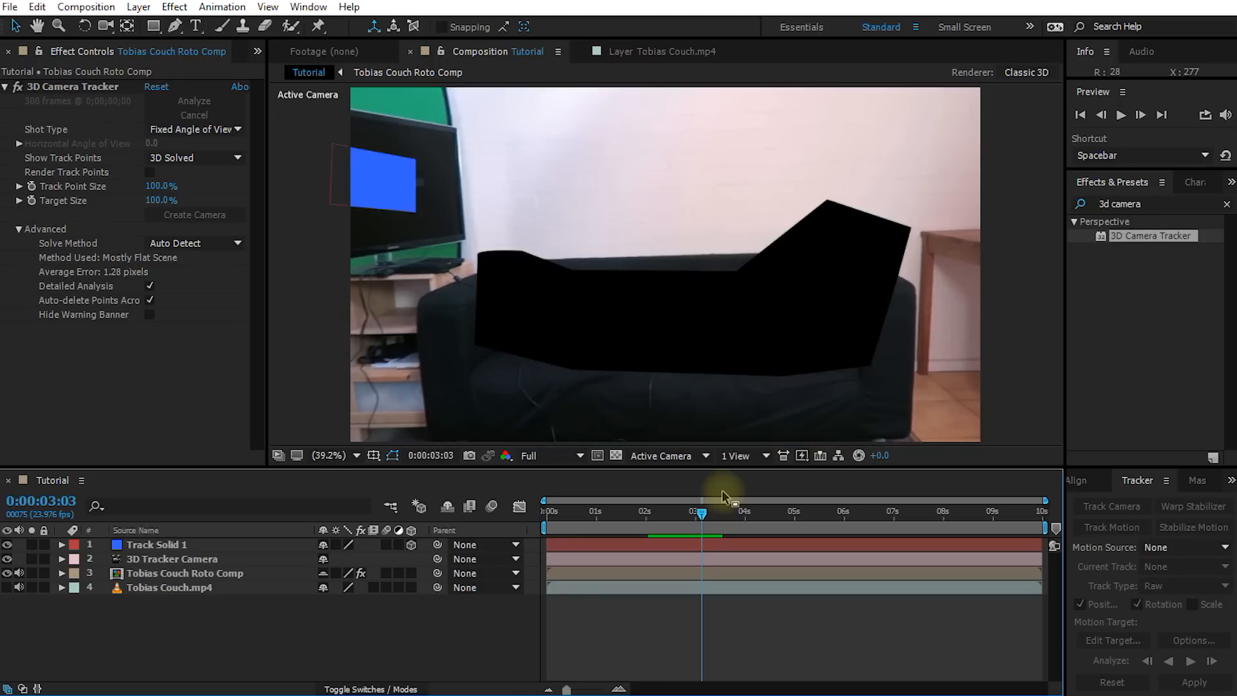
# Delete the track solid, tracker camera and roto comp layers, and make Tobias Couch.mp4 visible again
pyautogui.click(145, 545)
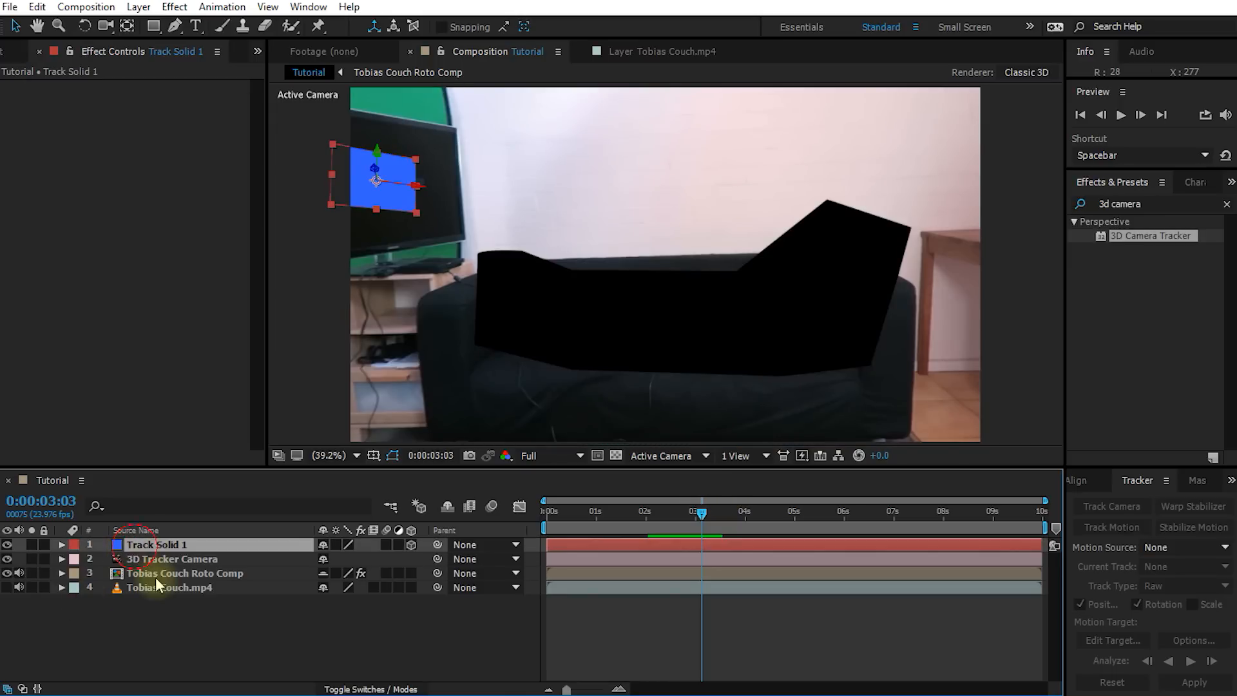
pyautogui.keyDown('shift'); pyautogui.click(154, 573); pyautogui.keyUp('shift')
pyautogui.press('Delete')
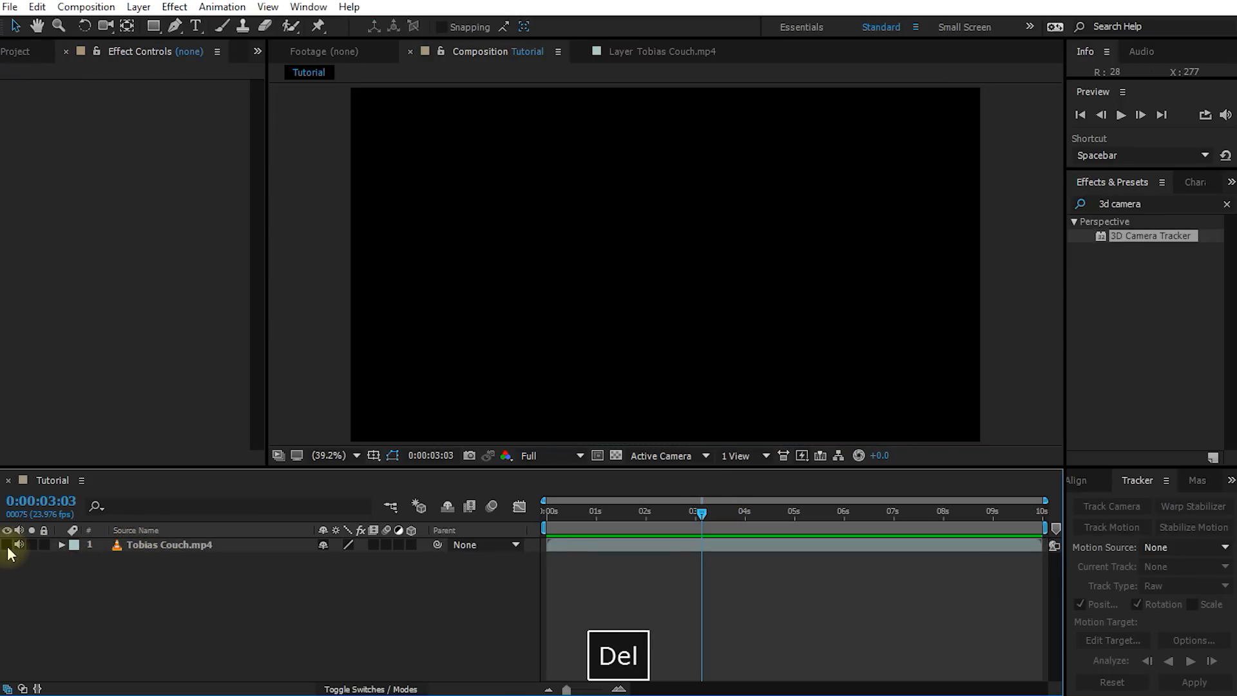
pyautogui.click(7, 546)
pyautogui.moveTo(724, 509); pyautogui.dragTo(609, 525)
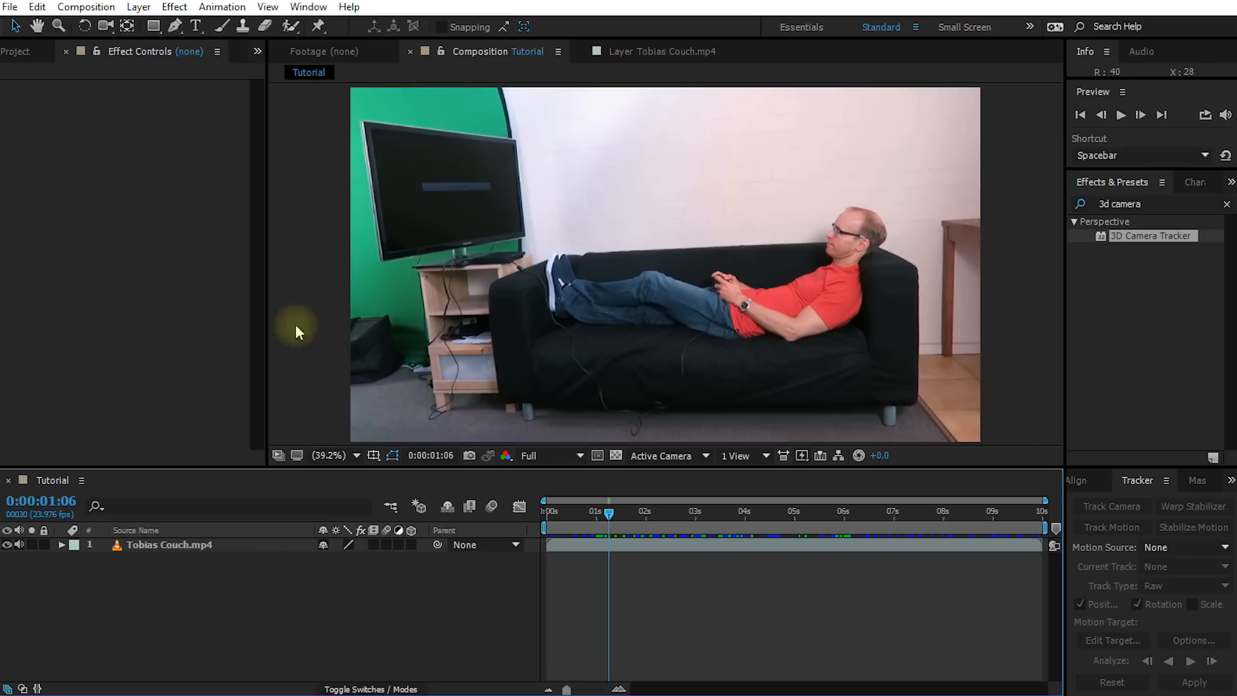
pyautogui.click(203, 547)
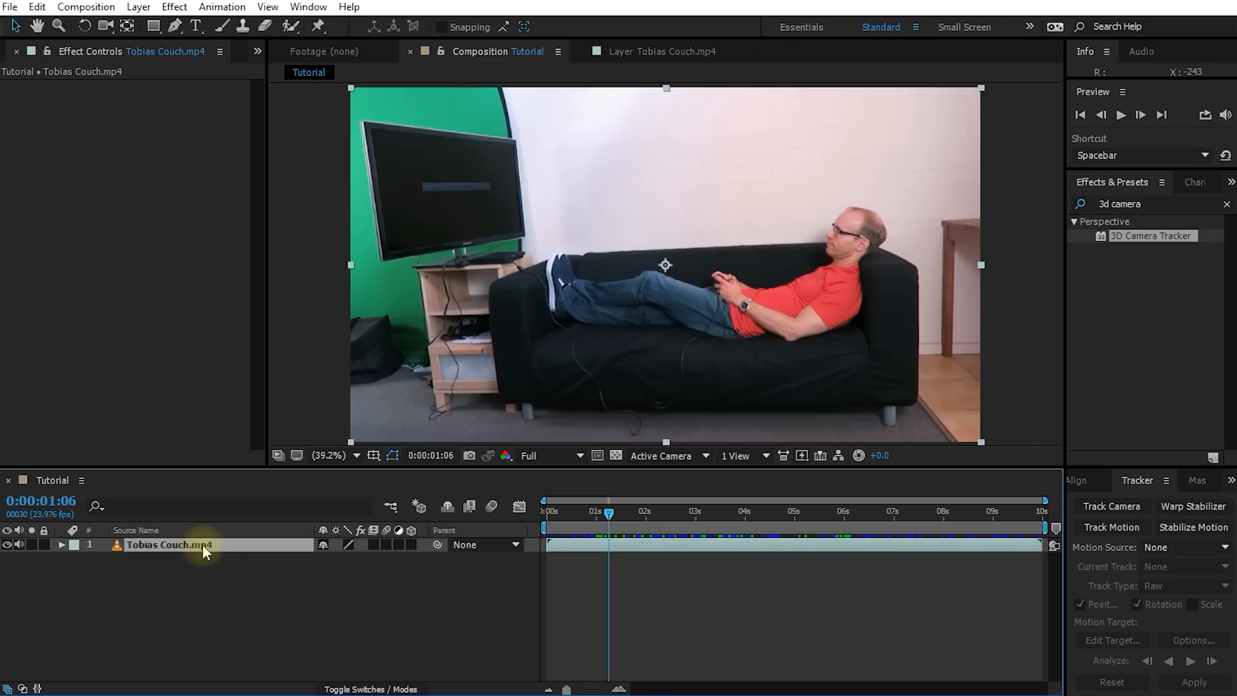
pyautogui.click(222, 6)
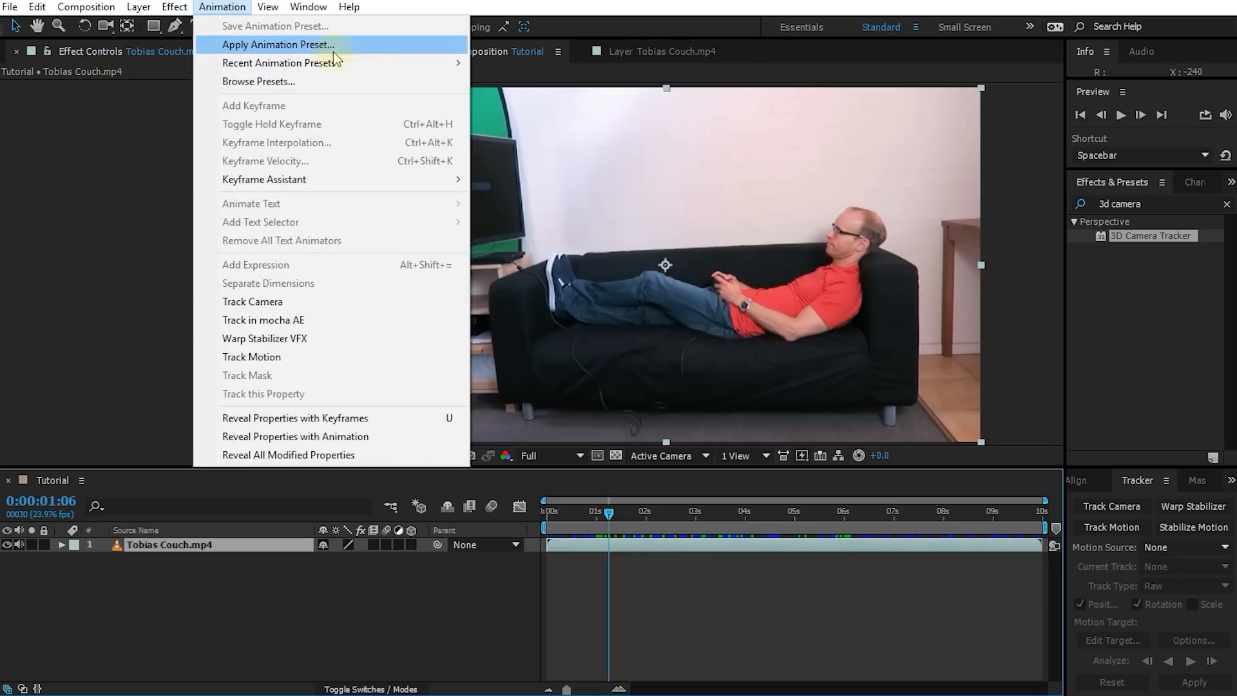
pyautogui.click(381, 319)
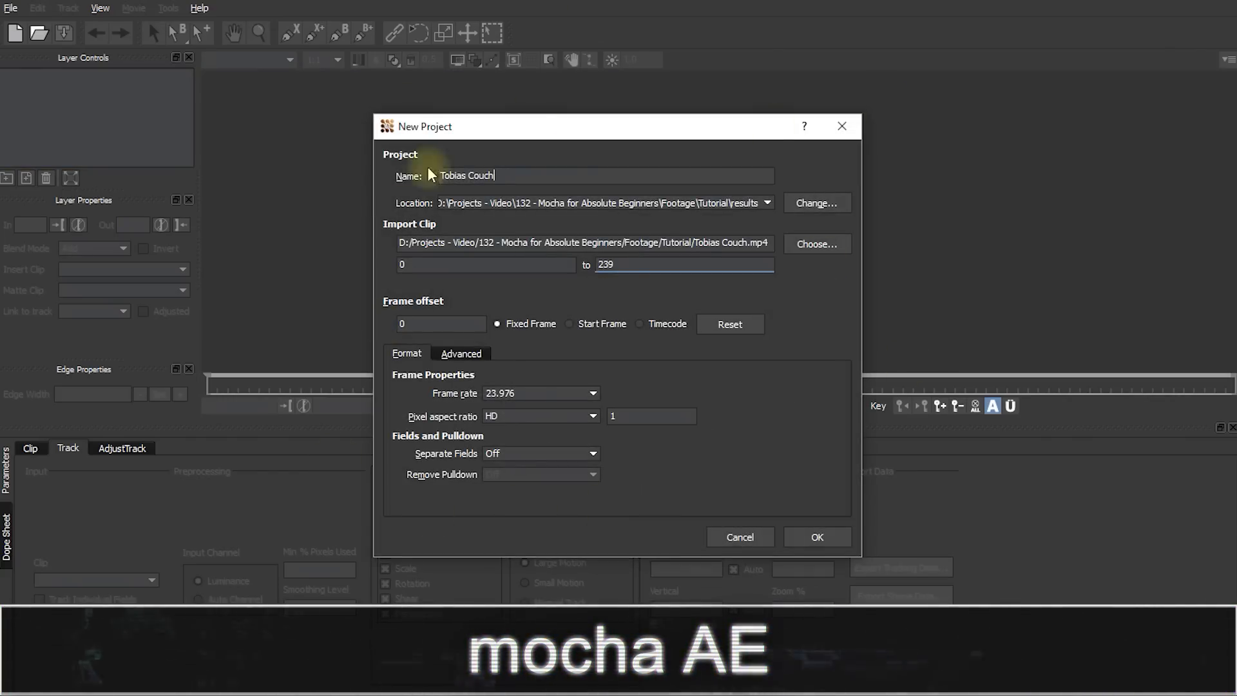
# Create the mocha project named Tobias Couch with frames 0 to 239 at a frame rate of 23.976
pyautogui.moveTo(431, 174); pyautogui.dragTo(535, 170)
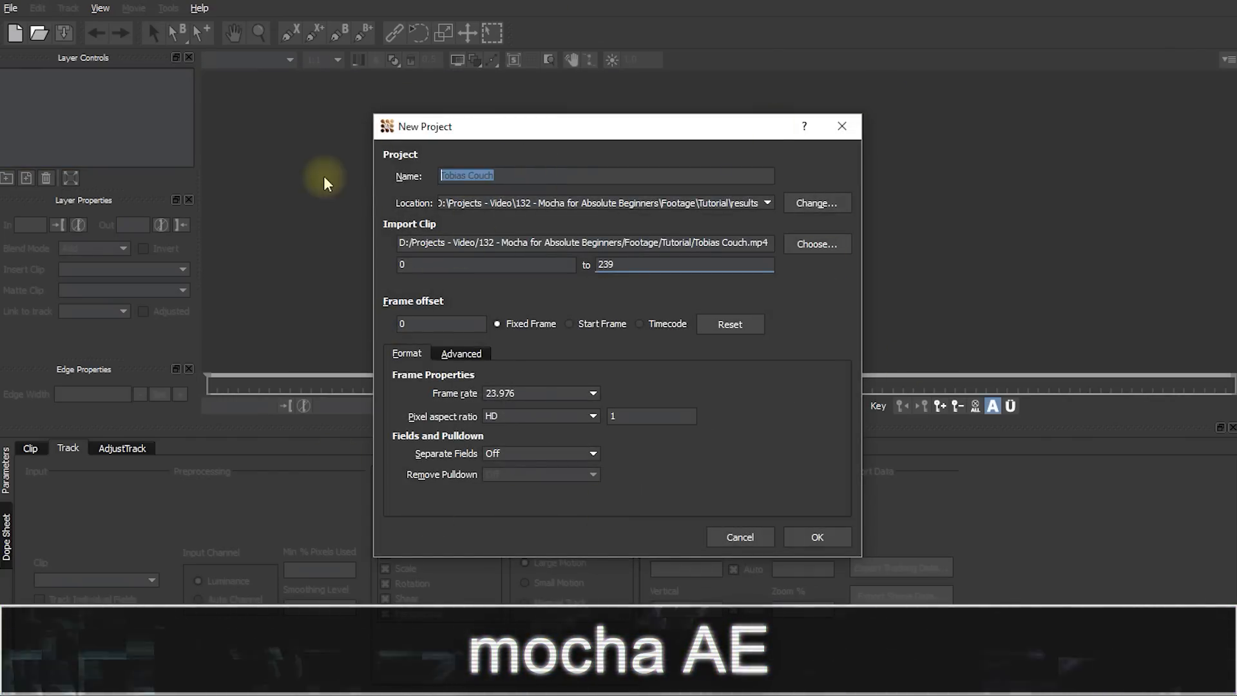
pyautogui.click(604, 203)
pyautogui.moveTo(537, 204); pyautogui.dragTo(744, 206)
pyautogui.click(744, 207)
pyautogui.doubleClick(744, 207)
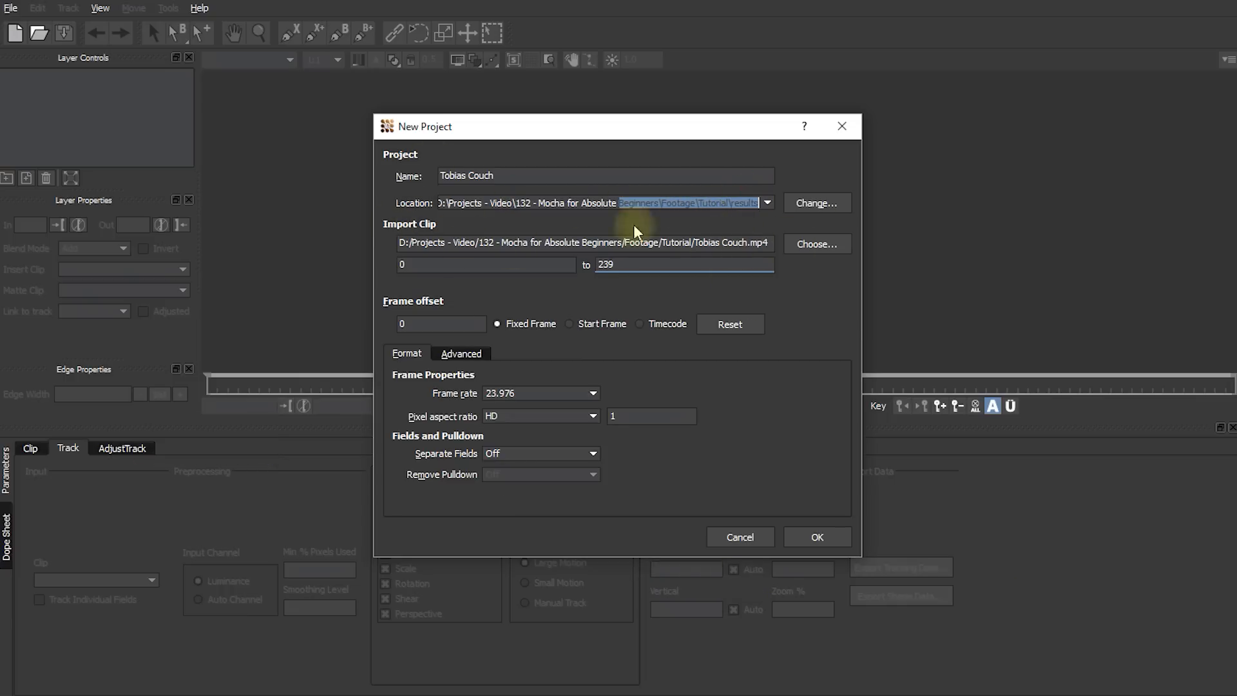
pyautogui.click(442, 264)
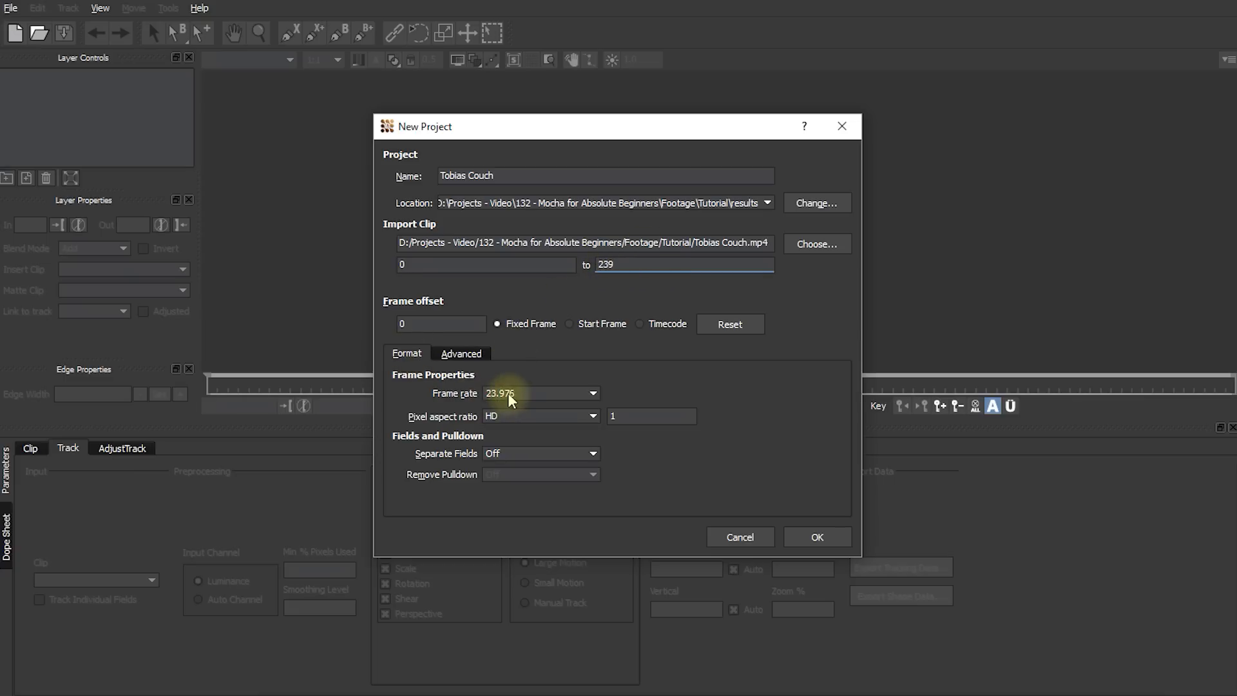
pyautogui.click(534, 393)
pyautogui.click(536, 394)
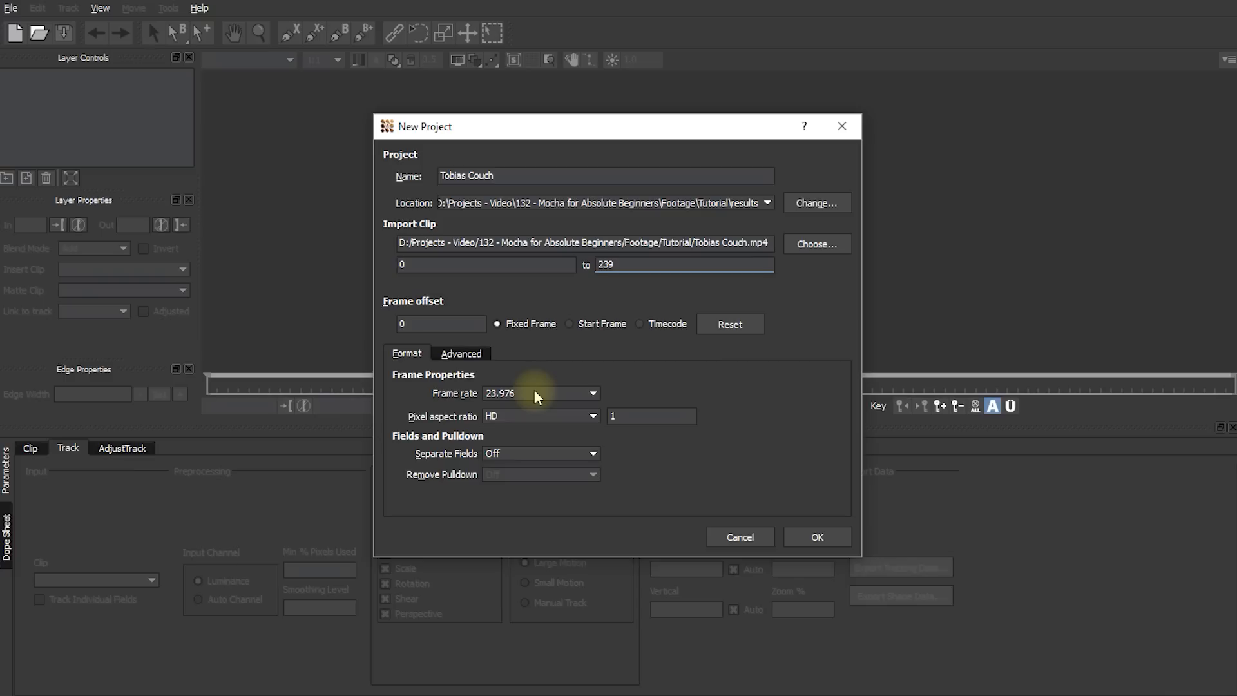
pyautogui.click(820, 540)
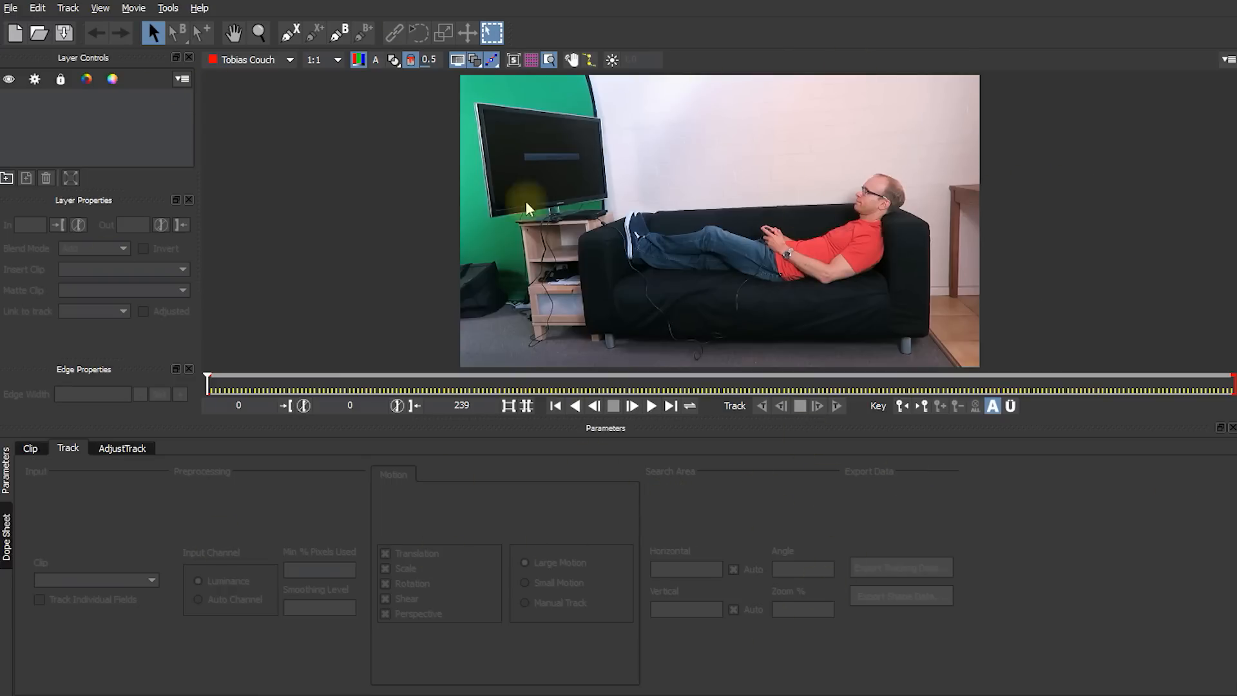
# Go to frame 57, where the whole TV is within the picture
pyautogui.moveTo(207, 380); pyautogui.dragTo(422, 398)
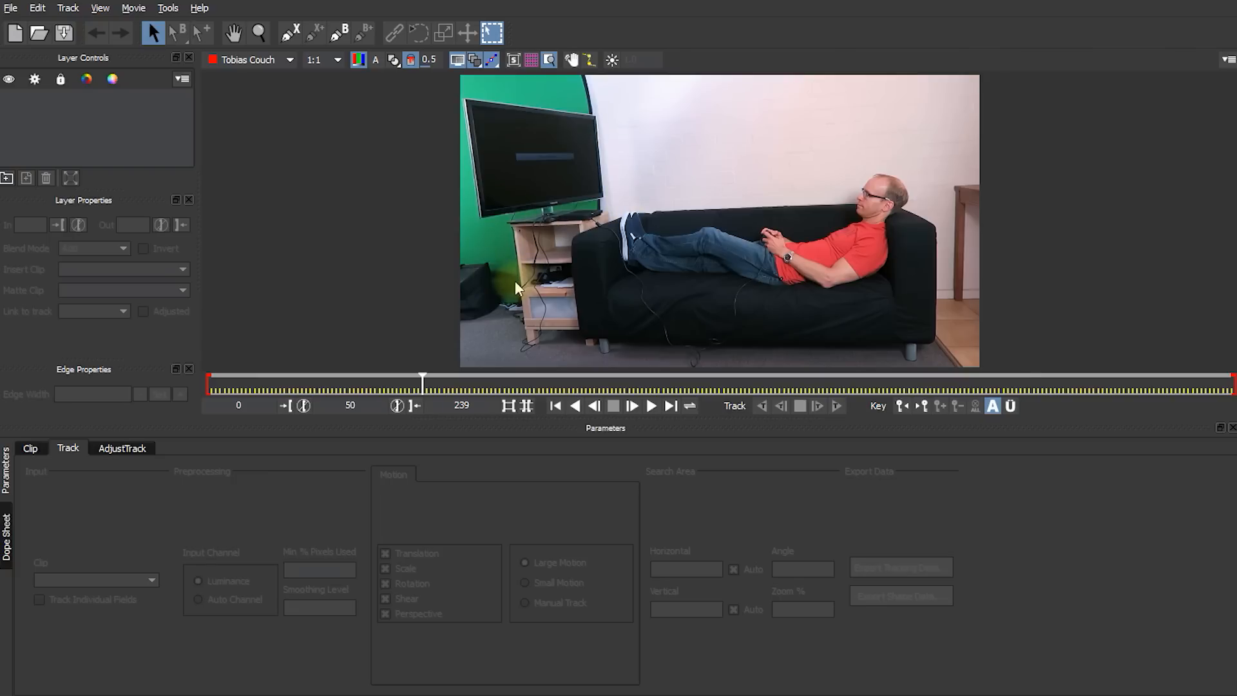
pyautogui.moveTo(421, 387); pyautogui.dragTo(453, 386)
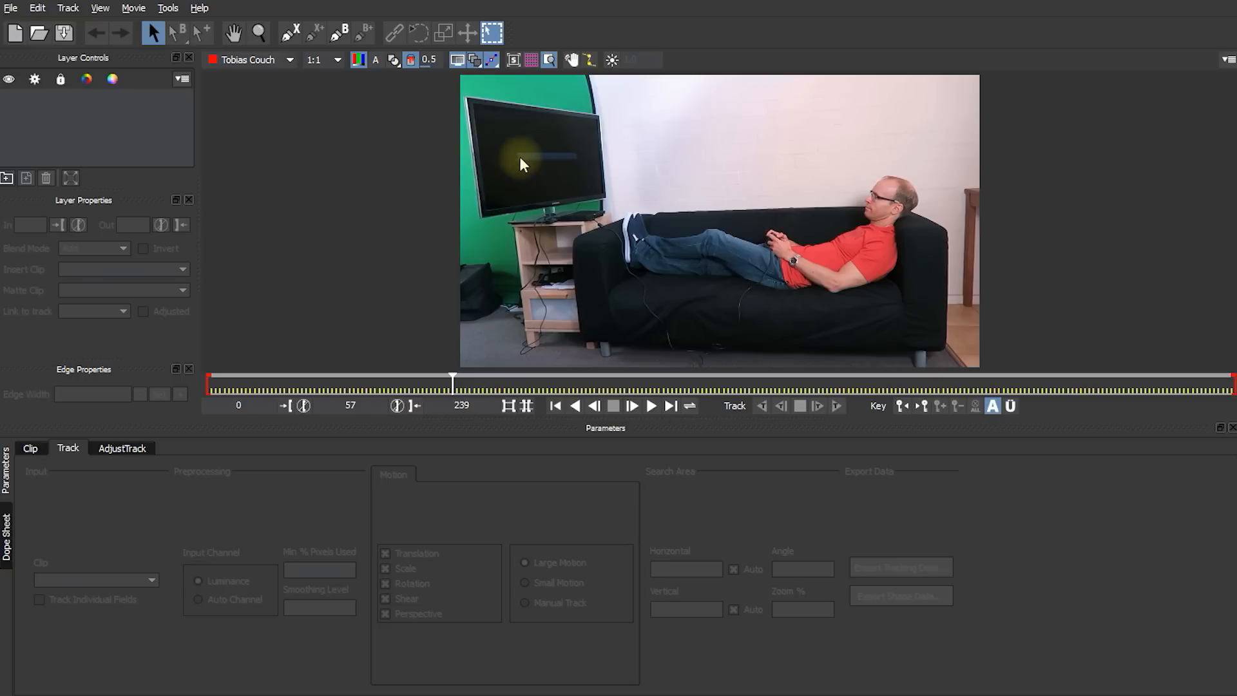
pyautogui.press('z')
pyautogui.moveTo(545, 171); pyautogui.dragTo(540, 0)
pyautogui.moveTo(562, 214); pyautogui.dragTo(540, 130)
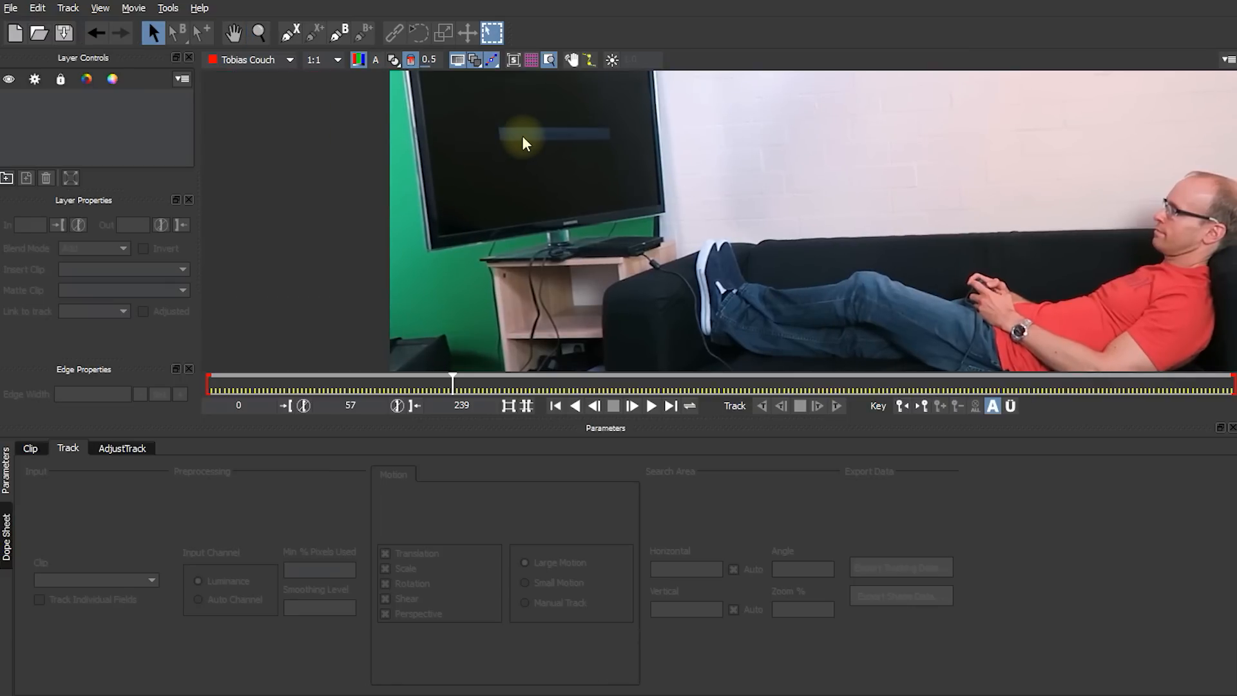
pyautogui.press('x')
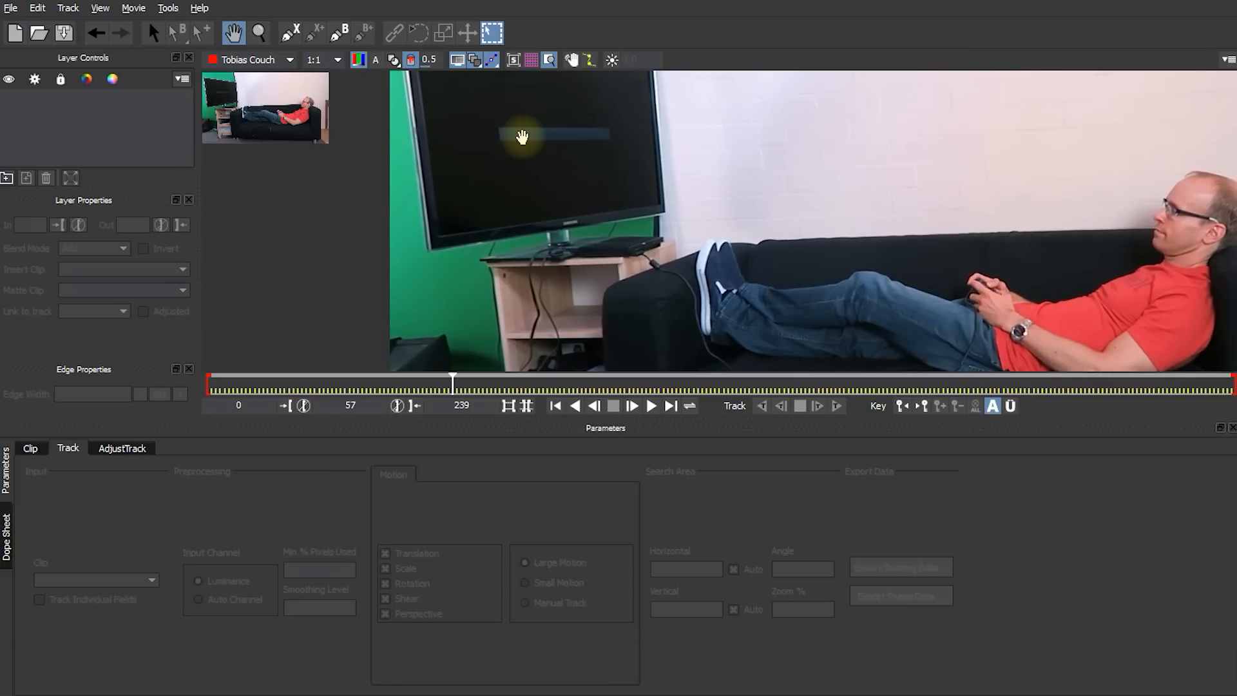
pyautogui.moveTo(522, 137); pyautogui.dragTo(589, 212)
pyautogui.press('s')
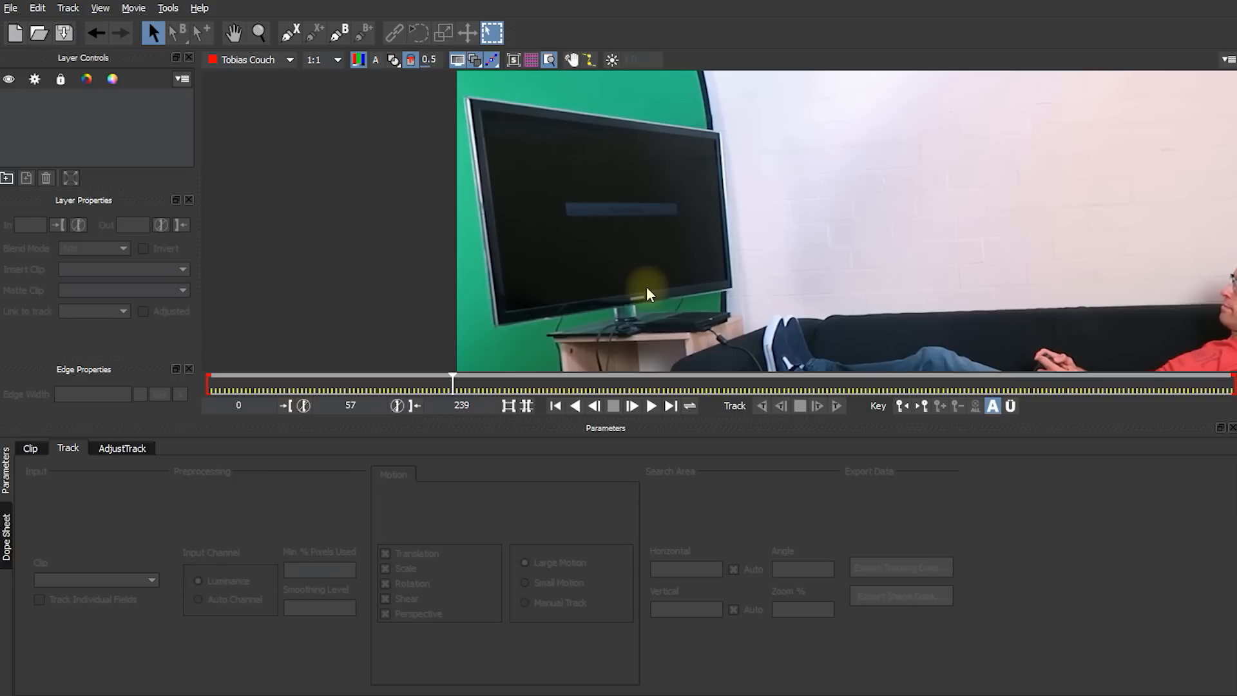
# Draw a closed four-point X-spline just outside the TV's outer frame
pyautogui.click(290, 36)
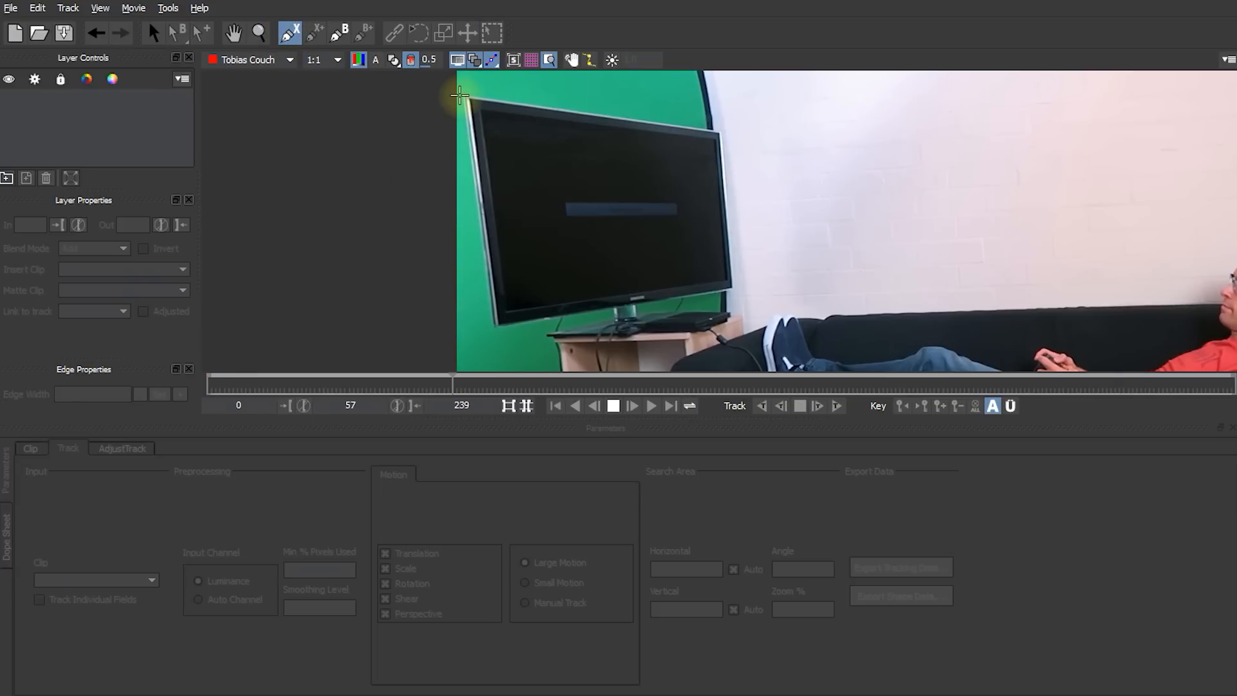
pyautogui.click(457, 88)
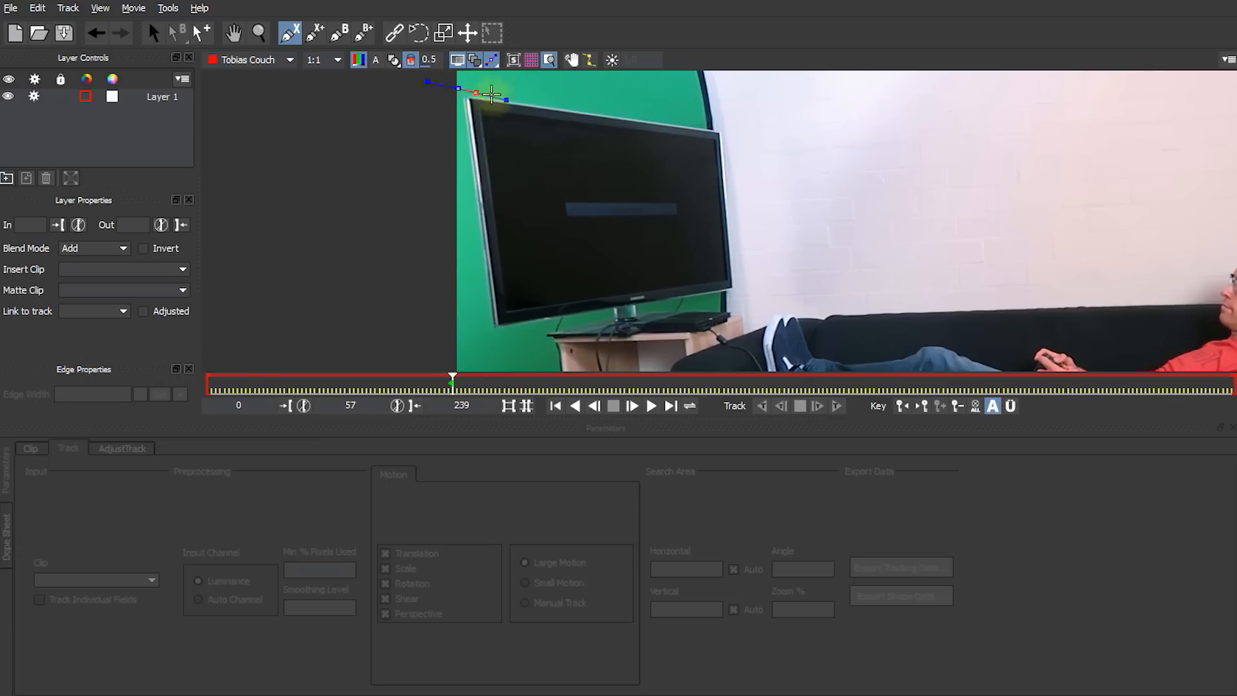
pyautogui.click(726, 127)
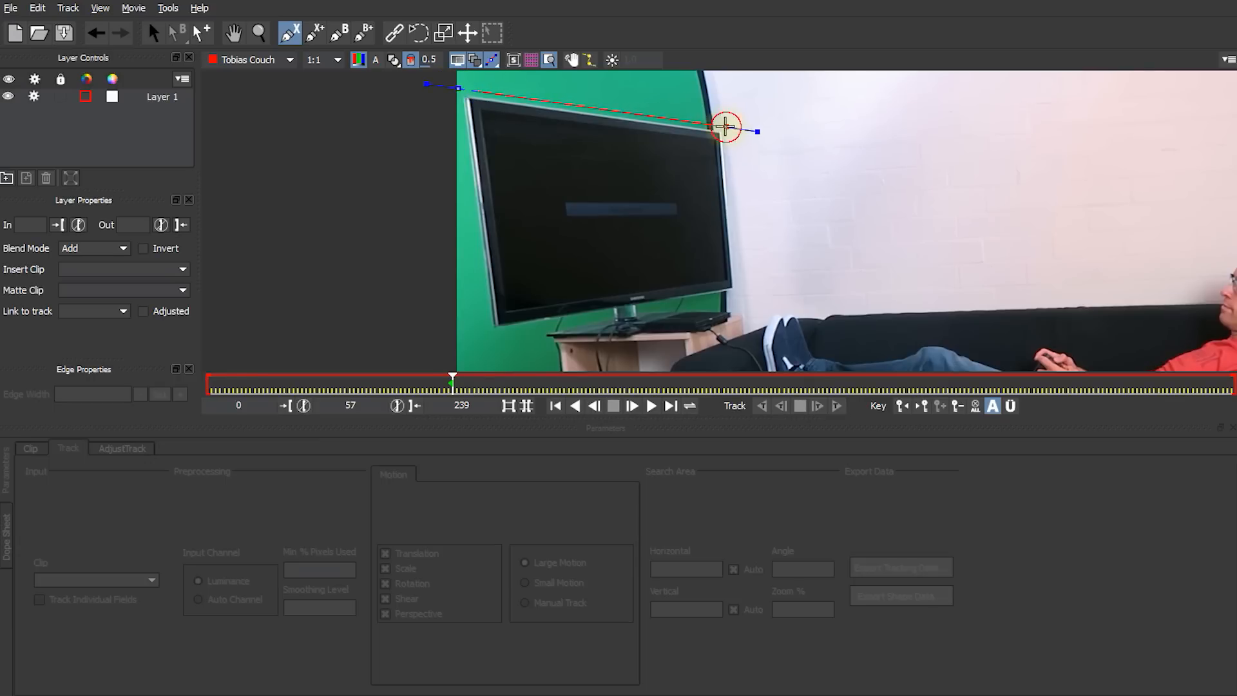
pyautogui.click(739, 297)
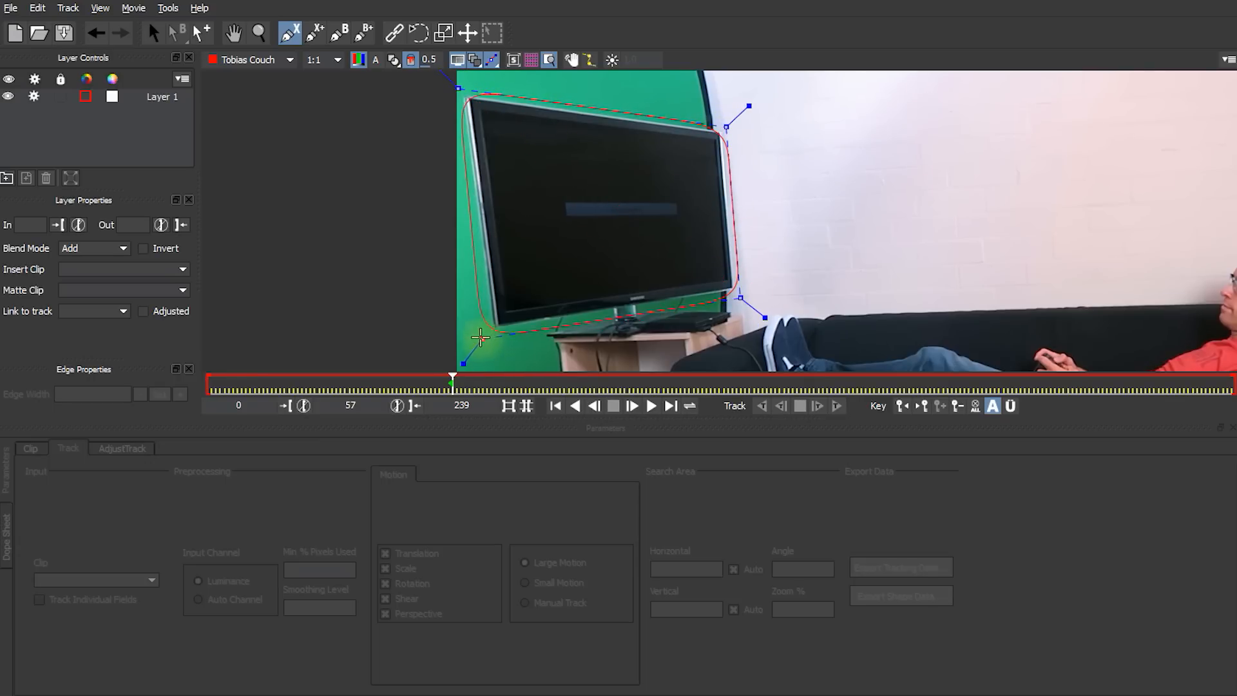
pyautogui.moveTo(489, 336); pyautogui.dragTo(453, 152)
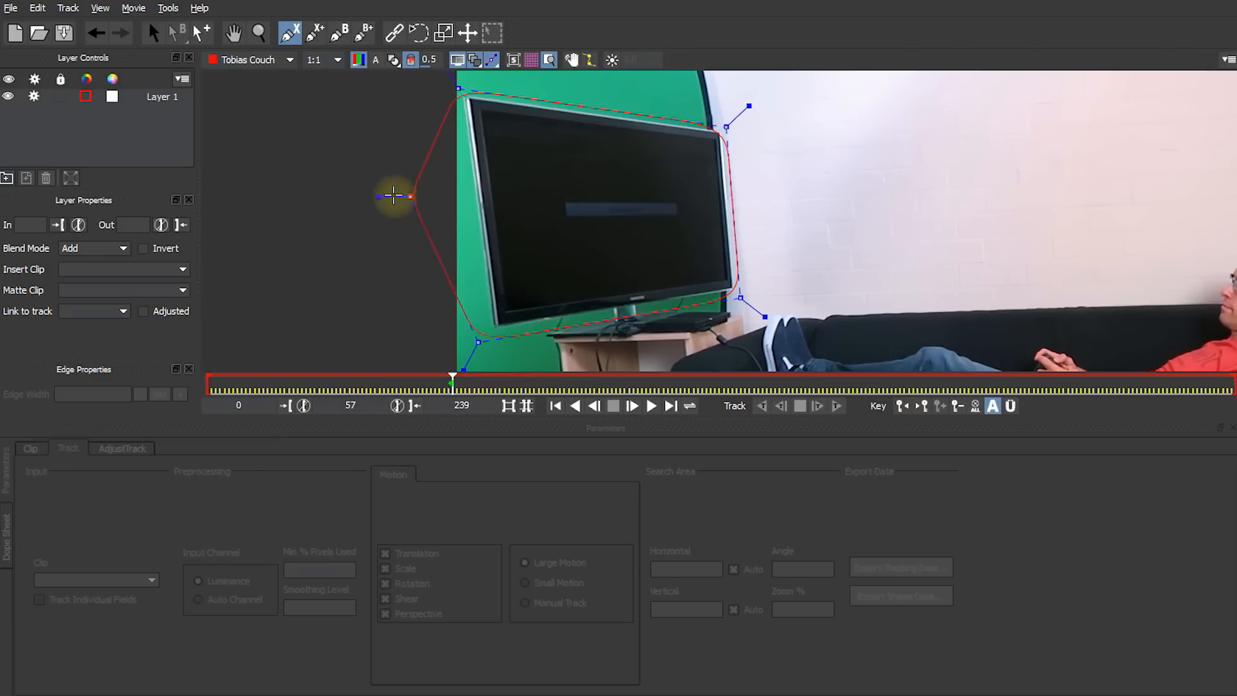
pyautogui.rightClick(400, 194)
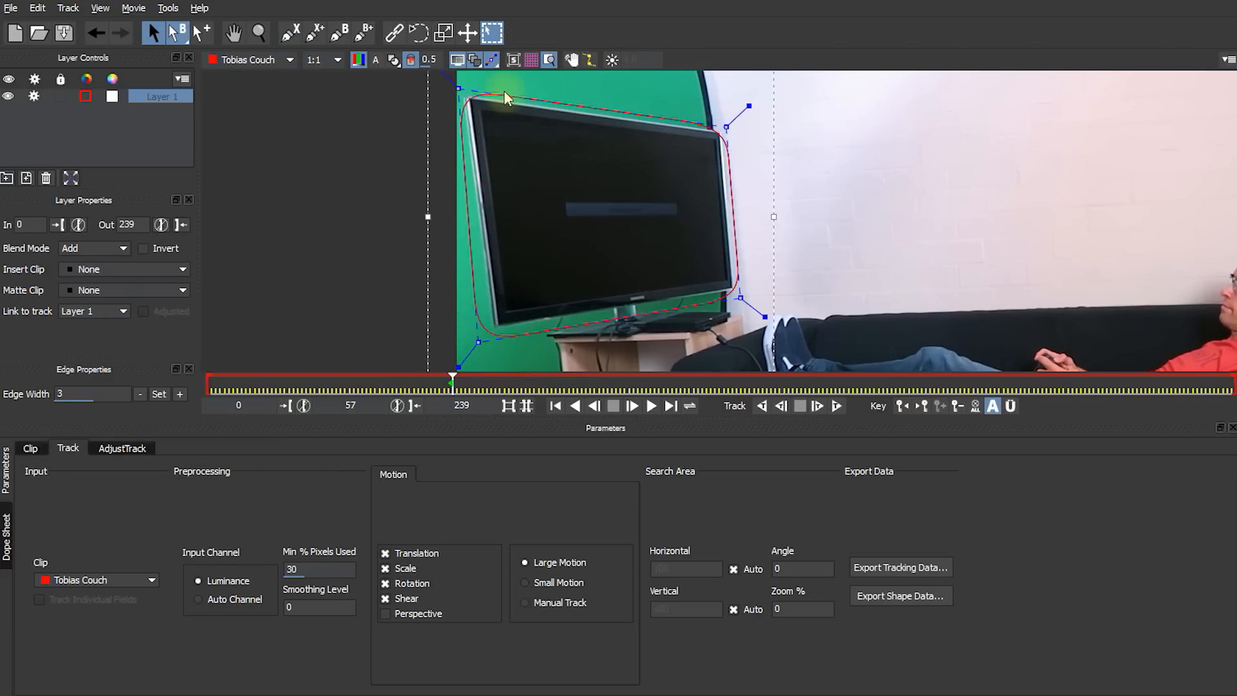
# Pull the spline's two upper corners slightly outward and sharpen all four corners so the edges run straight
pyautogui.moveTo(458, 87); pyautogui.dragTo(449, 82)
pyautogui.moveTo(727, 127); pyautogui.dragTo(733, 118)
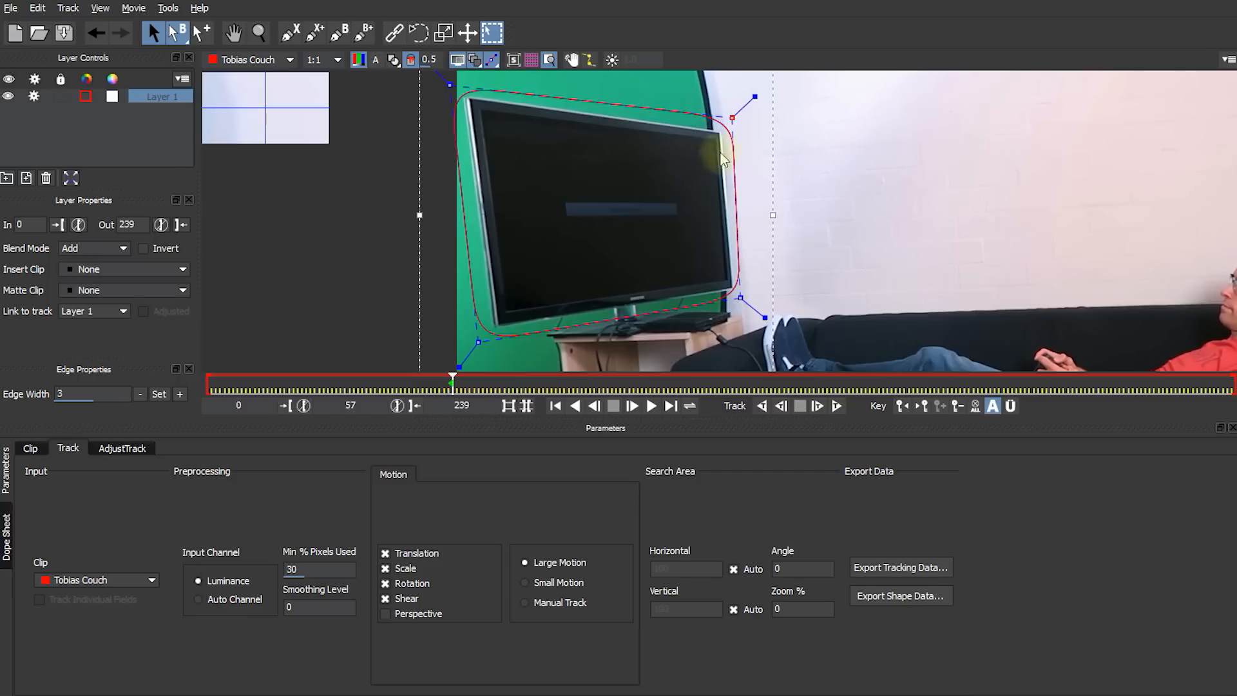
pyautogui.moveTo(458, 367)
pyautogui.mouseDown()
pyautogui.moveTo(469, 343)
pyautogui.moveTo(455, 379)
pyautogui.moveTo(482, 334)
pyautogui.moveTo(439, 375)
pyautogui.mouseUp()
pyautogui.moveTo(767, 317)
pyautogui.mouseDown()
pyautogui.moveTo(723, 294)
pyautogui.moveTo(770, 321)
pyautogui.mouseUp()
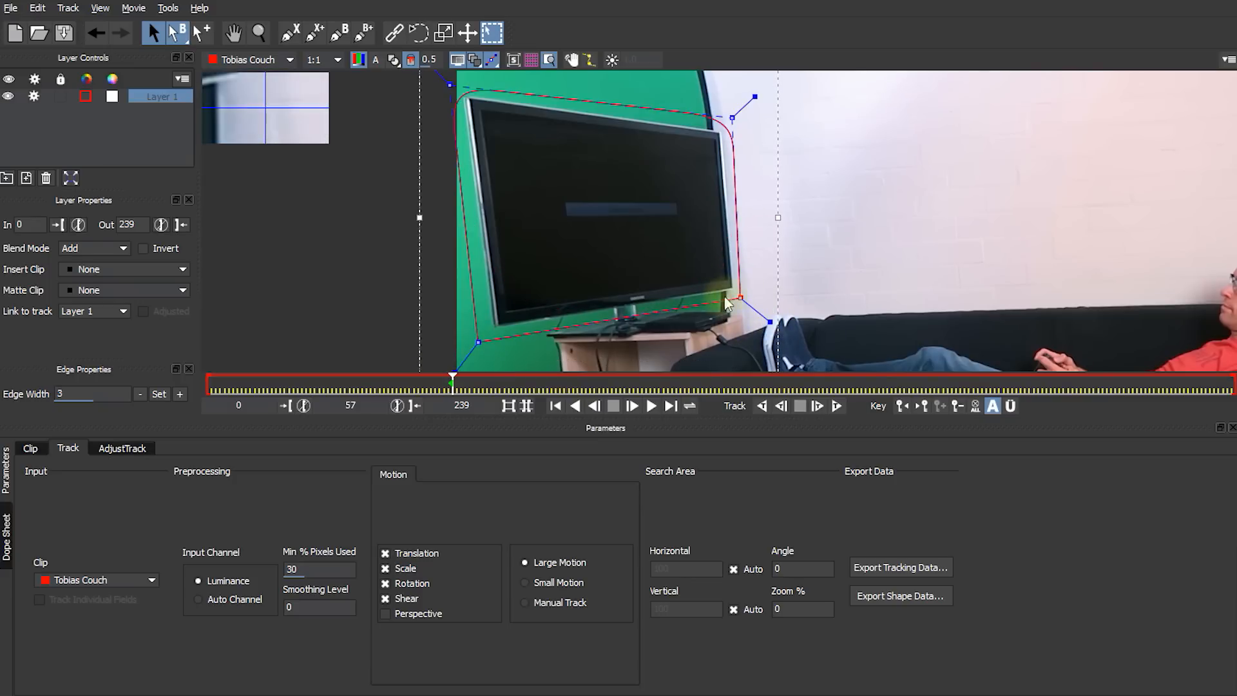
pyautogui.click(755, 97)
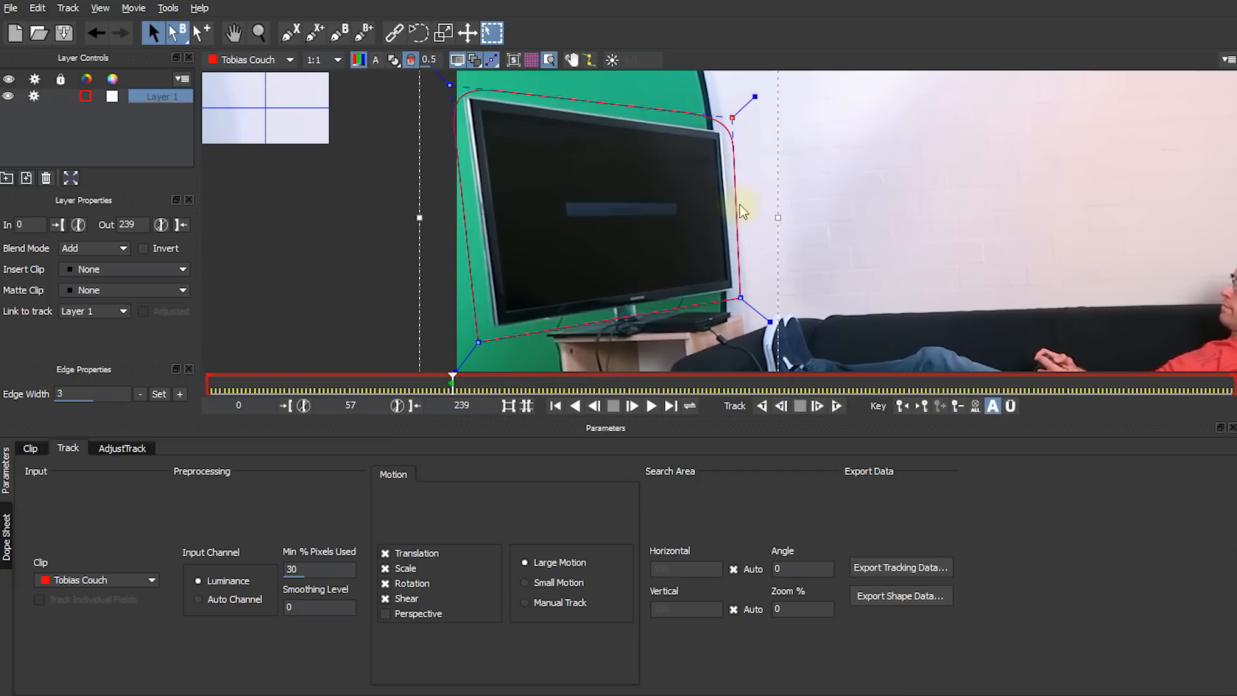
pyautogui.hotkey('ctrl', 'a')
pyautogui.moveTo(756, 97); pyautogui.dragTo(787, 61)
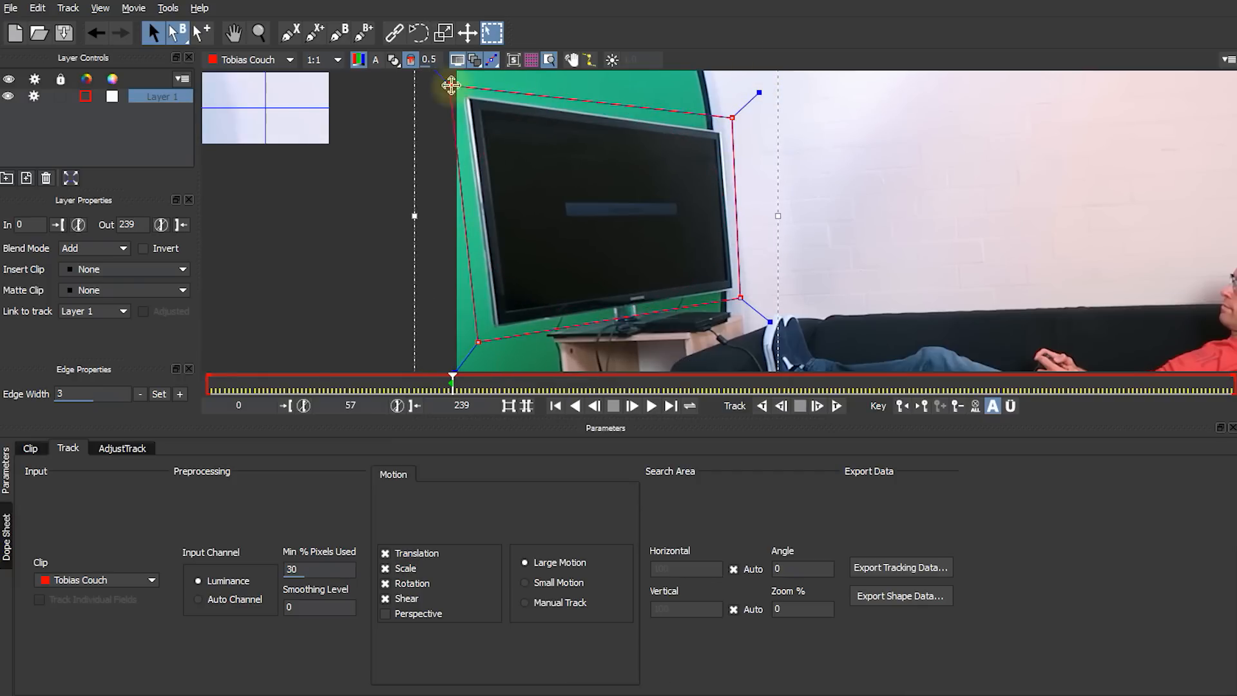
# Move the spline's four corner points closer in so the shape closely surrounds the TV frame
pyautogui.moveTo(477, 338); pyautogui.dragTo(486, 332)
pyautogui.moveTo(458, 78); pyautogui.dragTo(461, 93)
pyautogui.moveTo(740, 111); pyautogui.dragTo(723, 128)
pyautogui.moveTo(753, 292); pyautogui.dragTo(737, 290)
pyautogui.moveTo(487, 335); pyautogui.dragTo(491, 332)
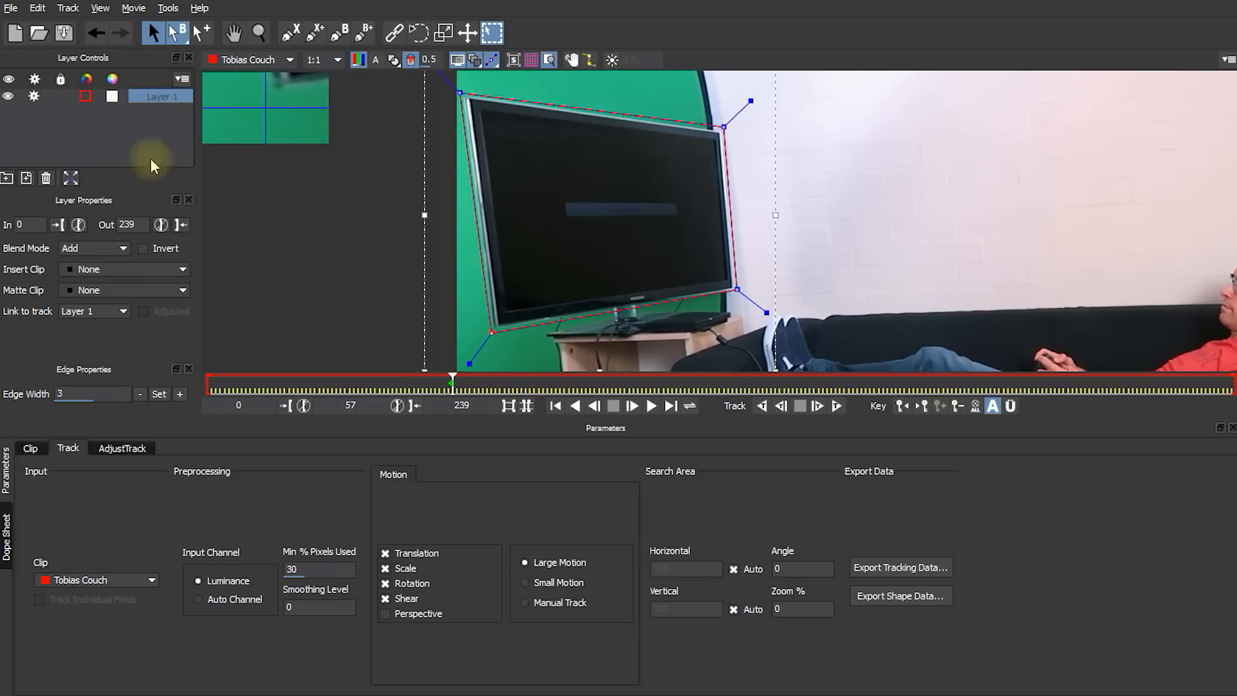
# Rename the spline layer as Screen
pyautogui.doubleClick(161, 96)
pyautogui.write('Screen')
pyautogui.press('Return')
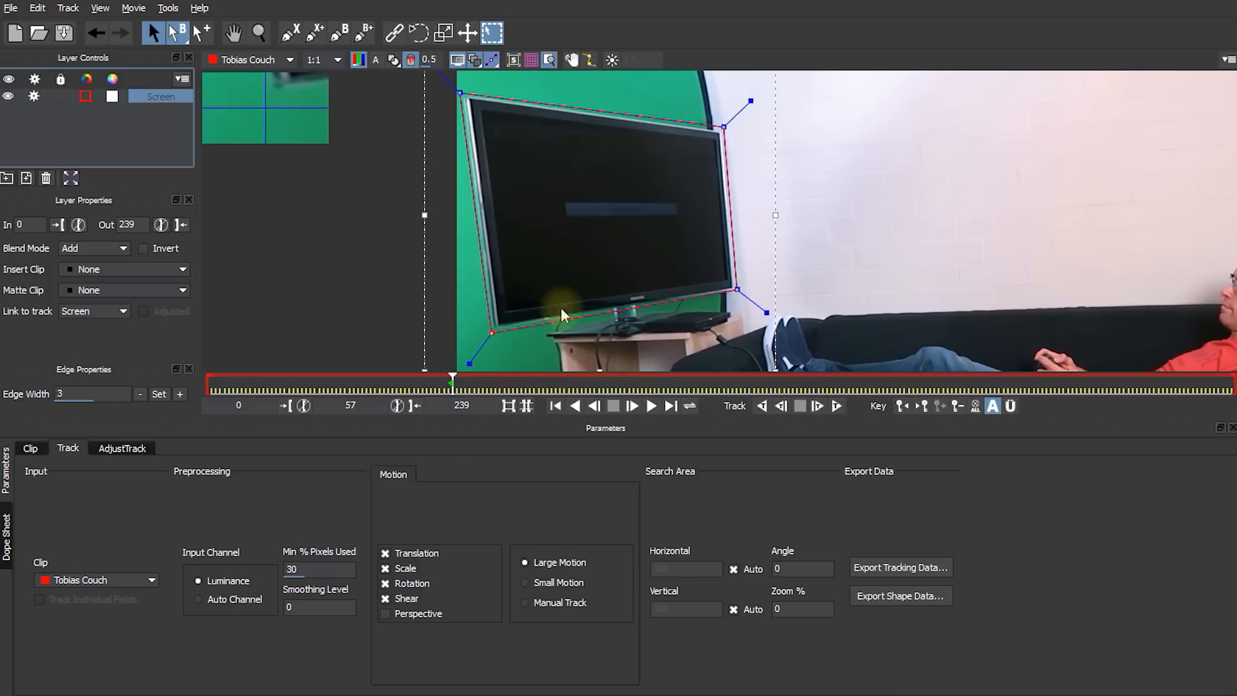
# Set Min % Pixels Used to 90 and enable Perspective in the Screen layer's motion tracking
pyautogui.doubleClick(312, 569)
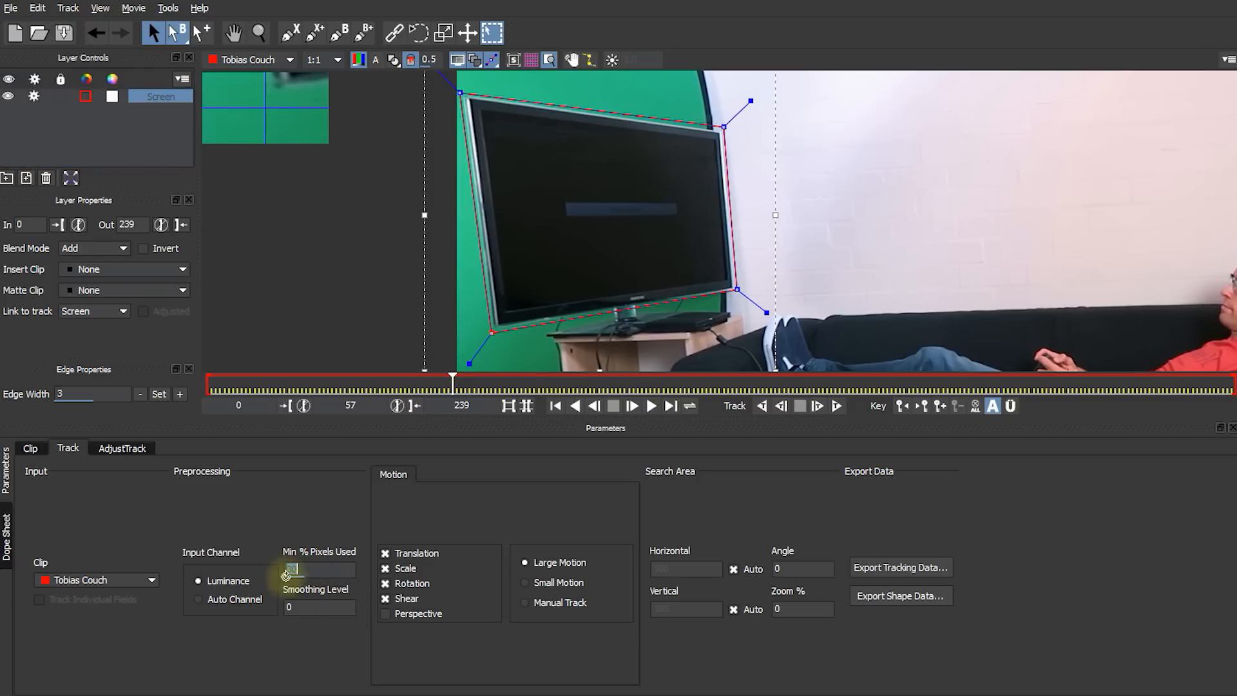
pyautogui.click(308, 568)
pyautogui.write('50')
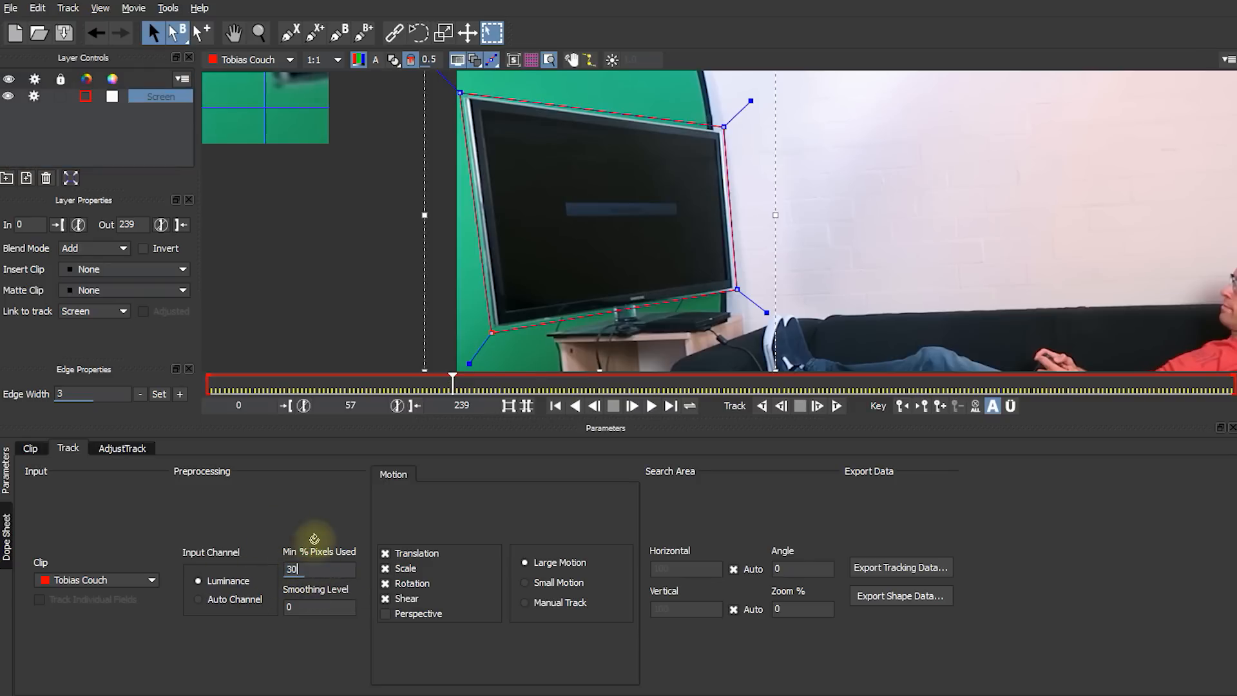
pyautogui.press('BackSpace')
pyautogui.press('BackSpace')
pyautogui.write('84')
pyautogui.press('BackSpace')
pyautogui.write('9')
pyautogui.press('BackSpace')
pyautogui.press('BackSpace')
pyautogui.write('90')
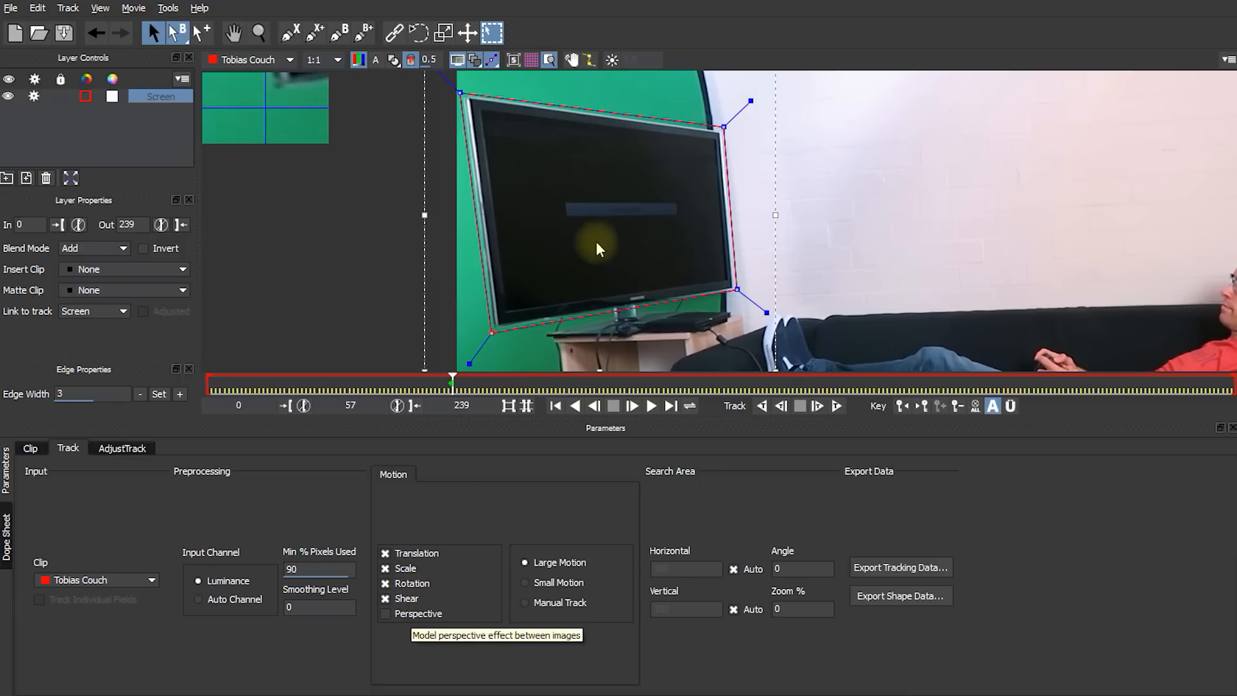
pyautogui.moveTo(454, 381)
pyautogui.mouseDown()
pyautogui.moveTo(662, 390)
pyautogui.moveTo(464, 388)
pyautogui.moveTo(475, 404)
pyautogui.moveTo(456, 406)
pyautogui.mouseUp()
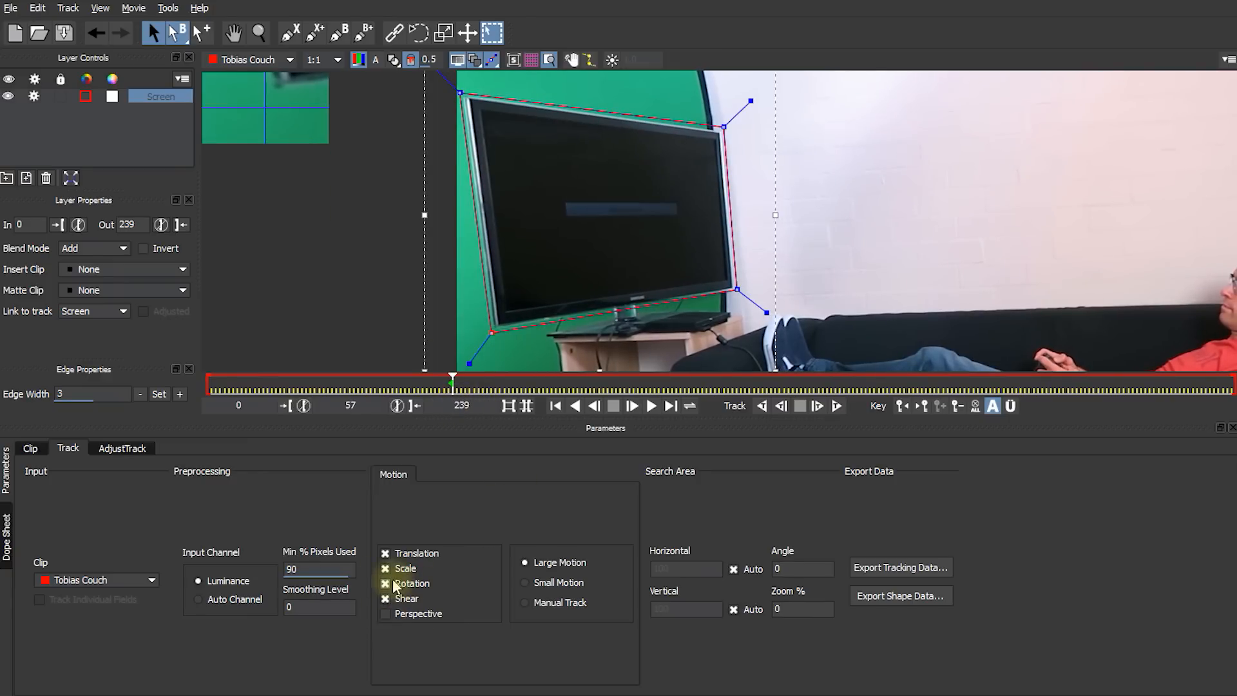
pyautogui.click(386, 614)
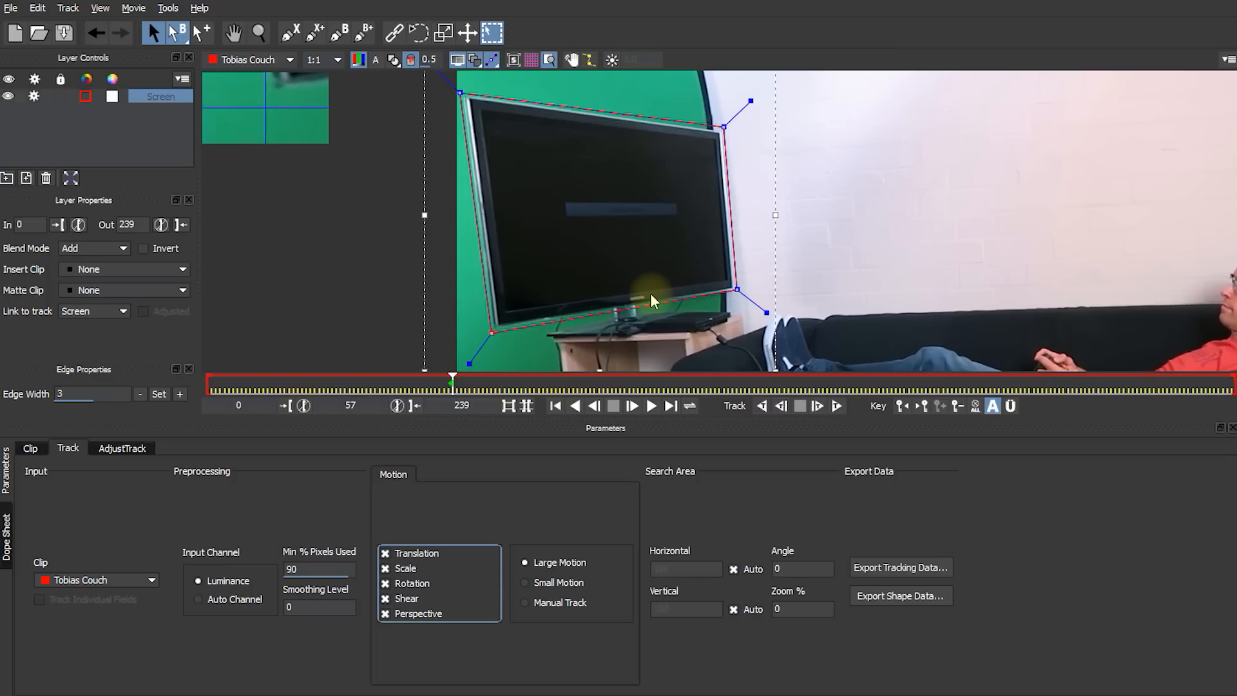
# Move the Screen spline onto the white wall and back around the TV
pyautogui.moveTo(424, 198); pyautogui.dragTo(914, 221)
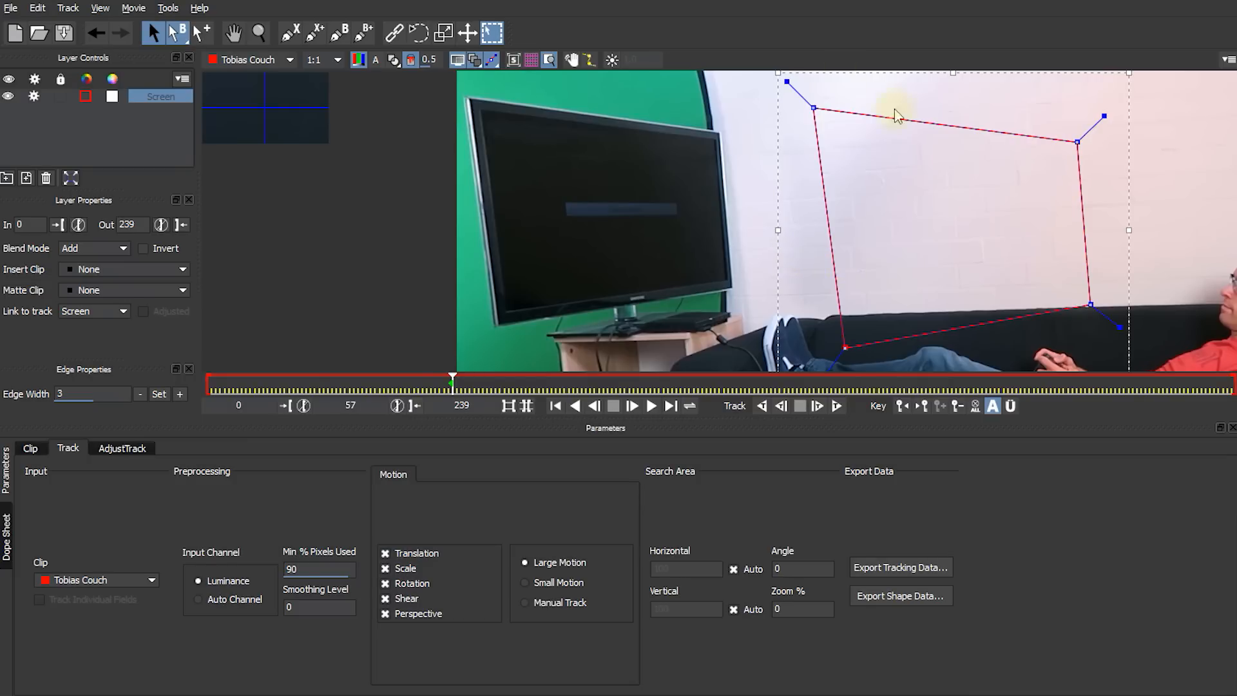
pyautogui.moveTo(780, 234); pyautogui.dragTo(428, 223)
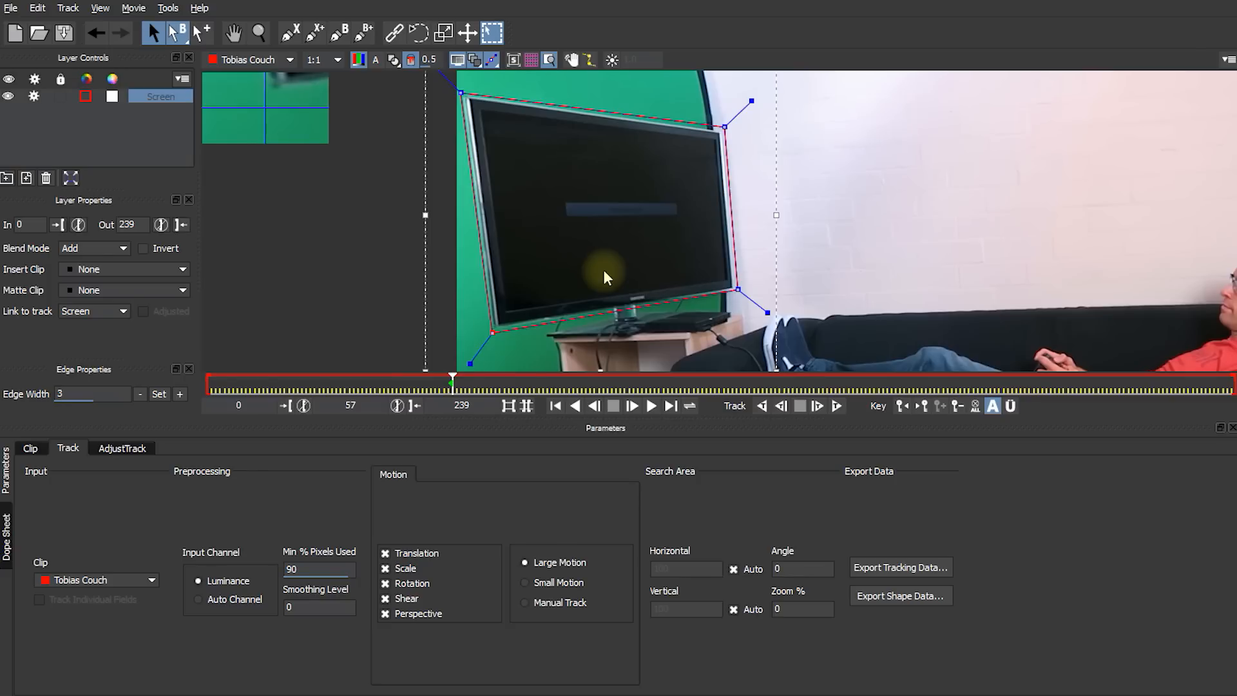
# Show the planar surface and align its four corners with the corners of the TV's display area
pyautogui.click(515, 63)
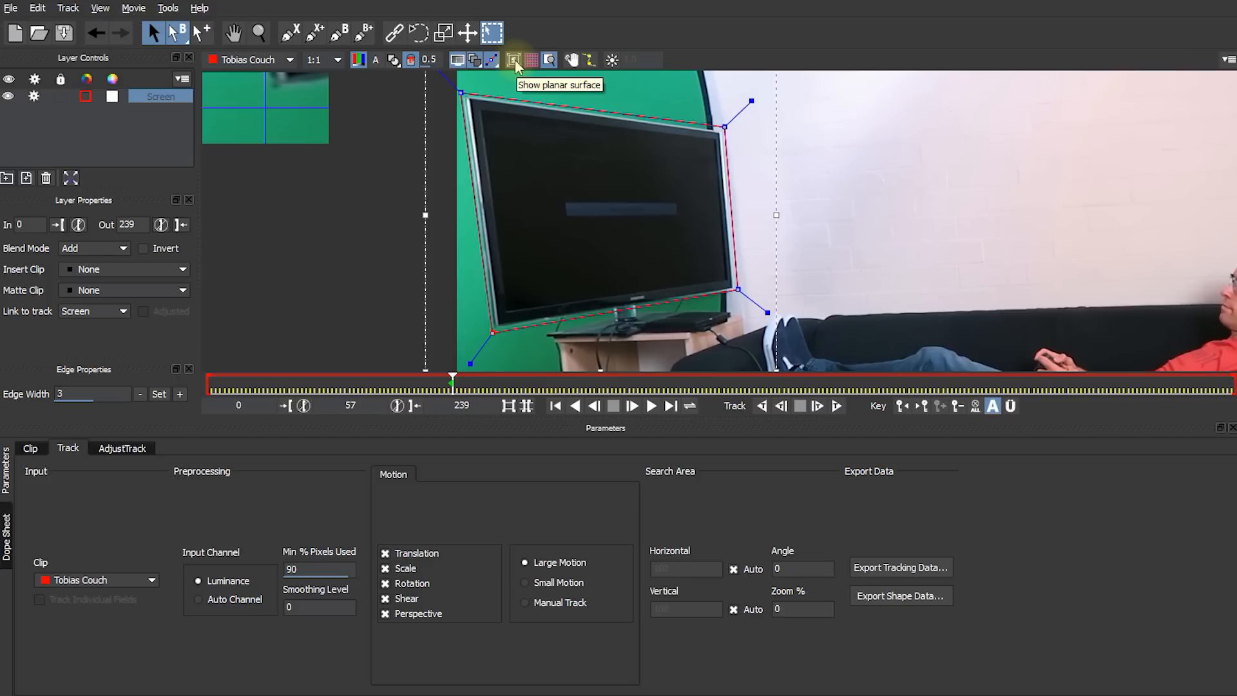
pyautogui.click(515, 61)
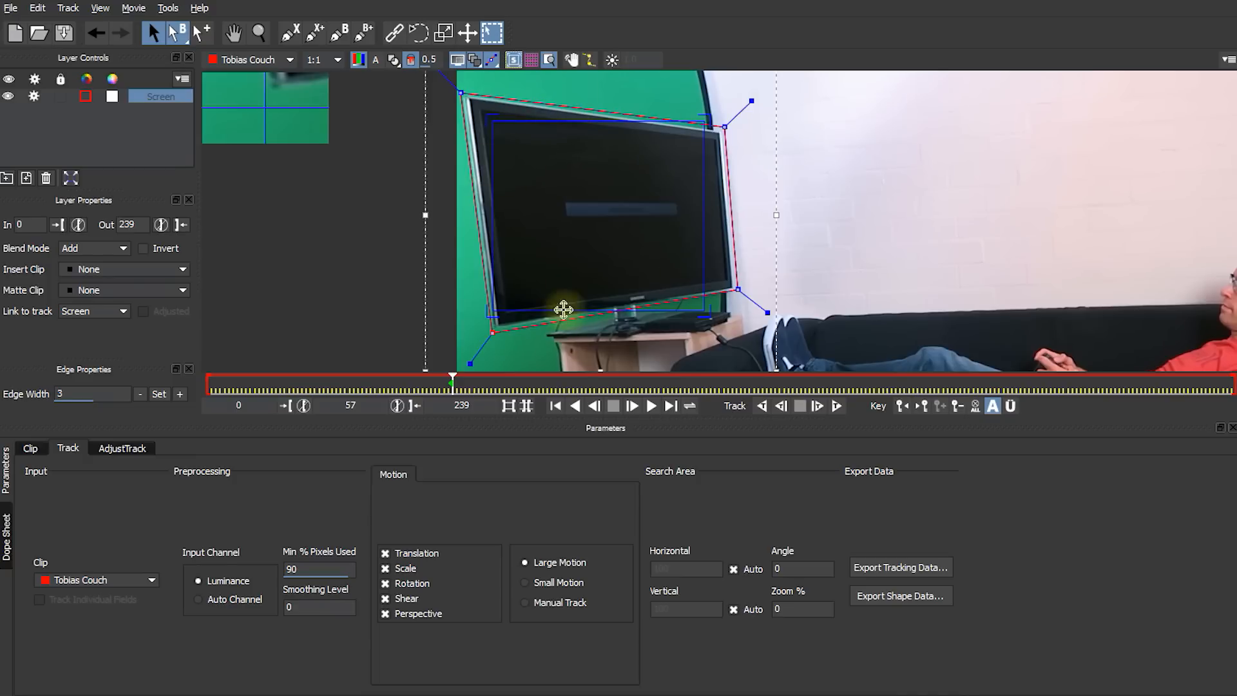
pyautogui.moveTo(492, 120); pyautogui.dragTo(478, 107)
pyautogui.moveTo(706, 112); pyautogui.dragTo(718, 131)
pyautogui.moveTo(709, 311); pyautogui.dragTo(727, 281)
pyautogui.moveTo(491, 310); pyautogui.dragTo(505, 309)
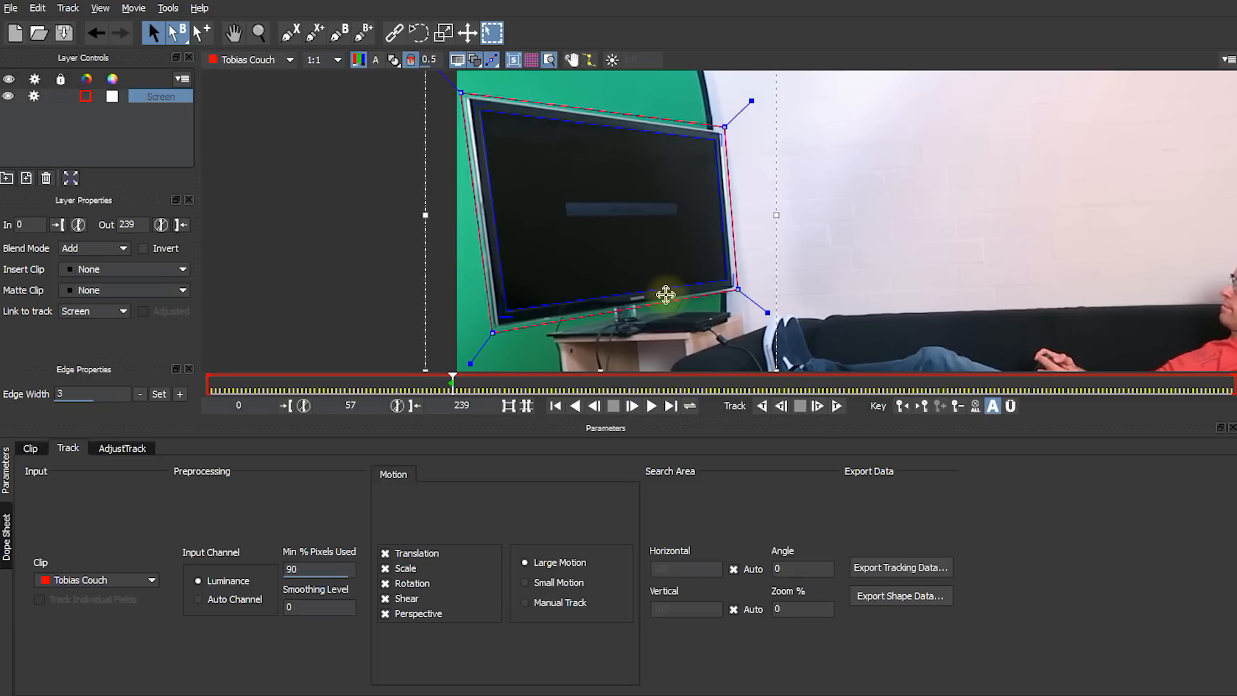
pyautogui.moveTo(721, 140); pyautogui.dragTo(726, 126)
pyautogui.moveTo(727, 279); pyautogui.dragTo(727, 279)
pyautogui.moveTo(504, 313); pyautogui.dragTo(504, 313)
pyautogui.moveTo(479, 111); pyautogui.dragTo(479, 111)
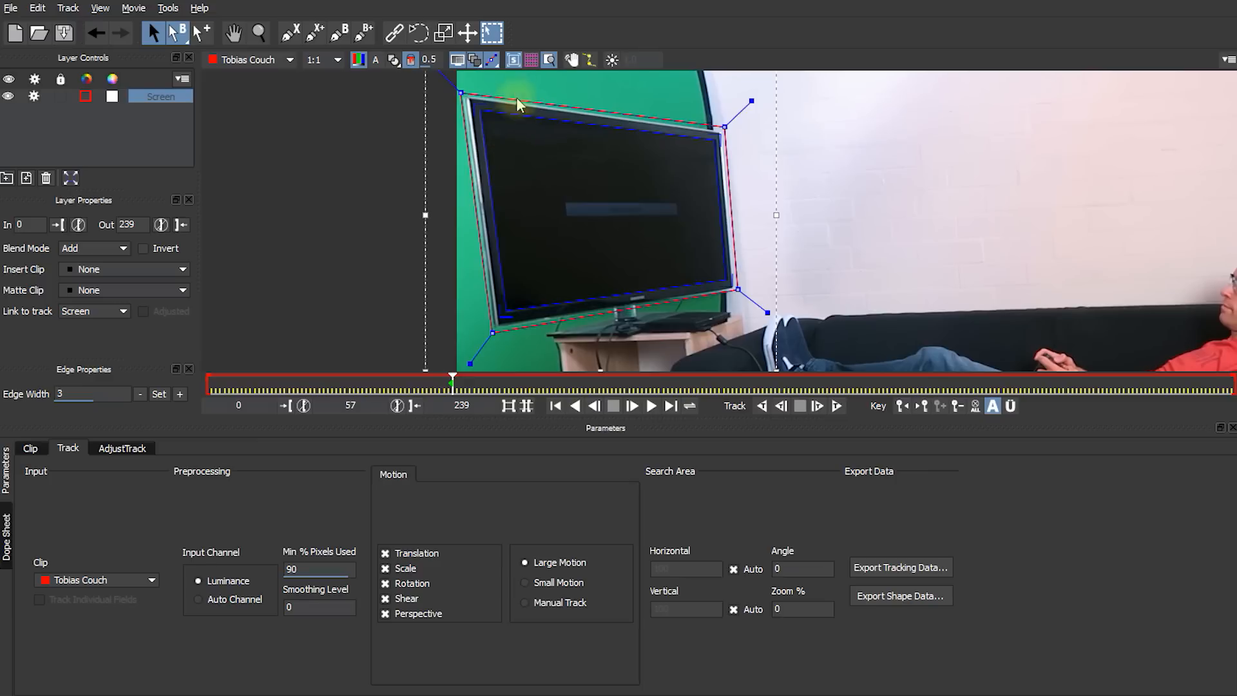
# Show the planar grid over the footage to check its perspective against the TV
pyautogui.click(531, 62)
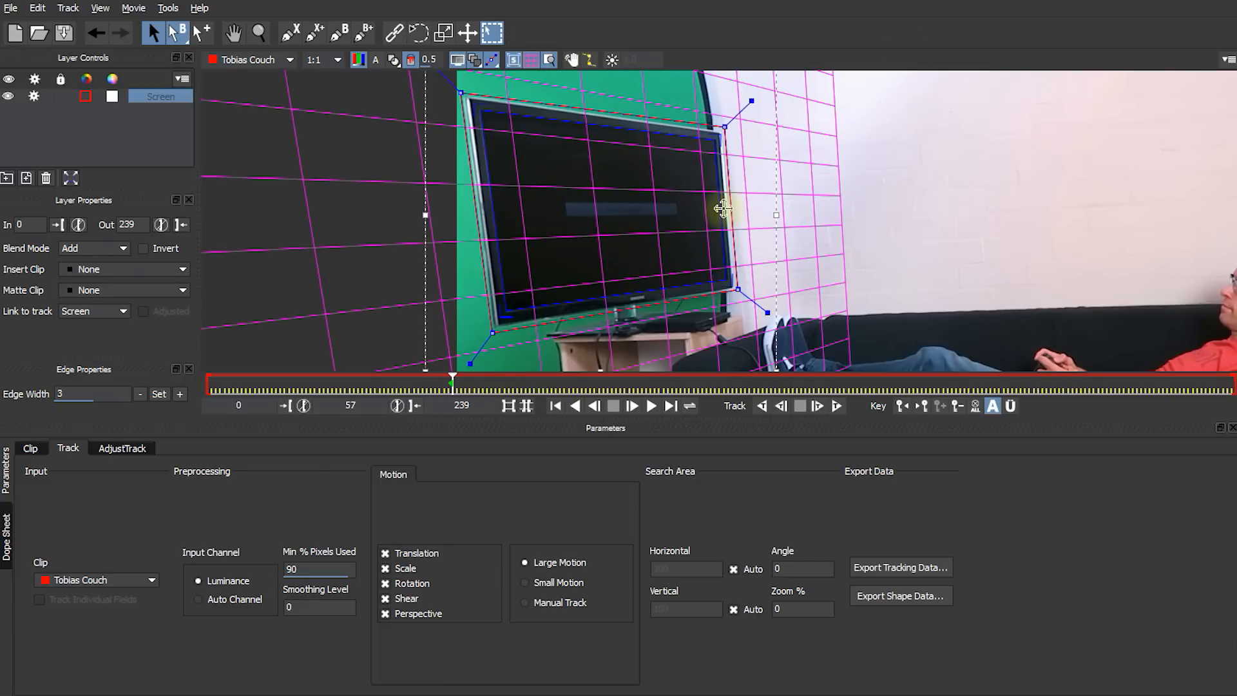
pyautogui.scroll(-2, 723, 208)
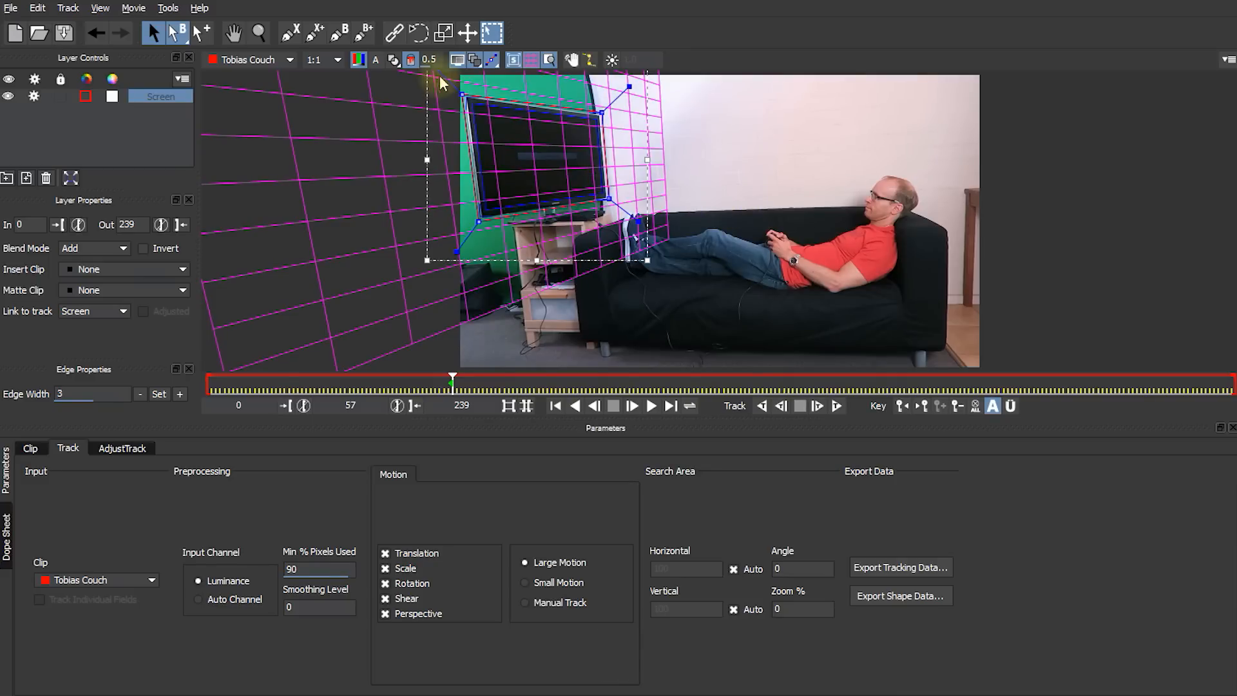
# Track the Screen layer backward from frame 57 to frame 0
pyautogui.moveTo(597, 121)
pyautogui.mouseDown()
pyautogui.moveTo(602, 150)
pyautogui.moveTo(601, 113)
pyautogui.mouseUp()
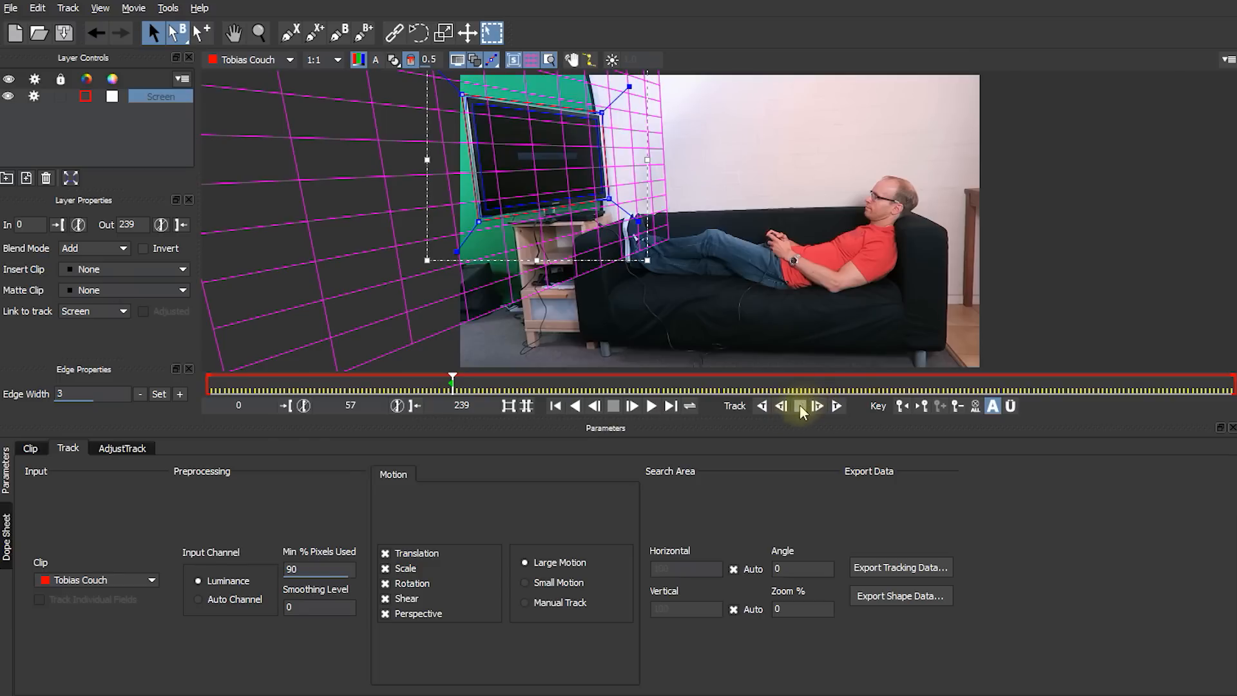
pyautogui.click(763, 407)
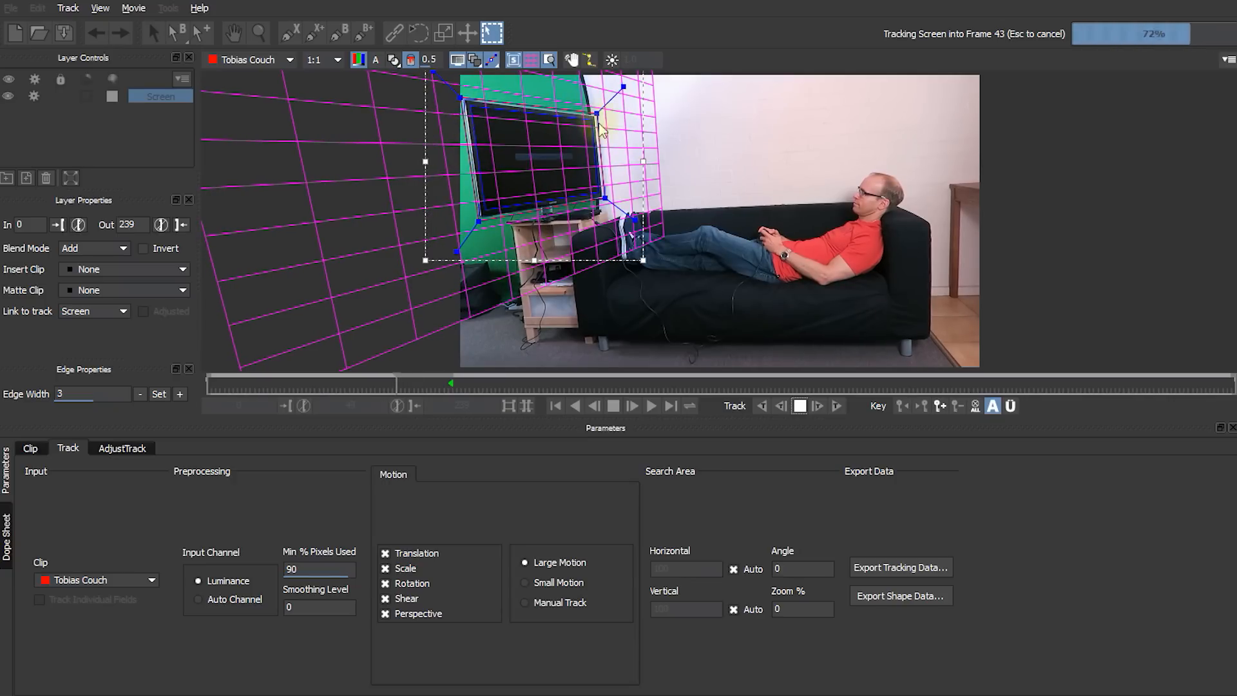
pyautogui.press('Escape')
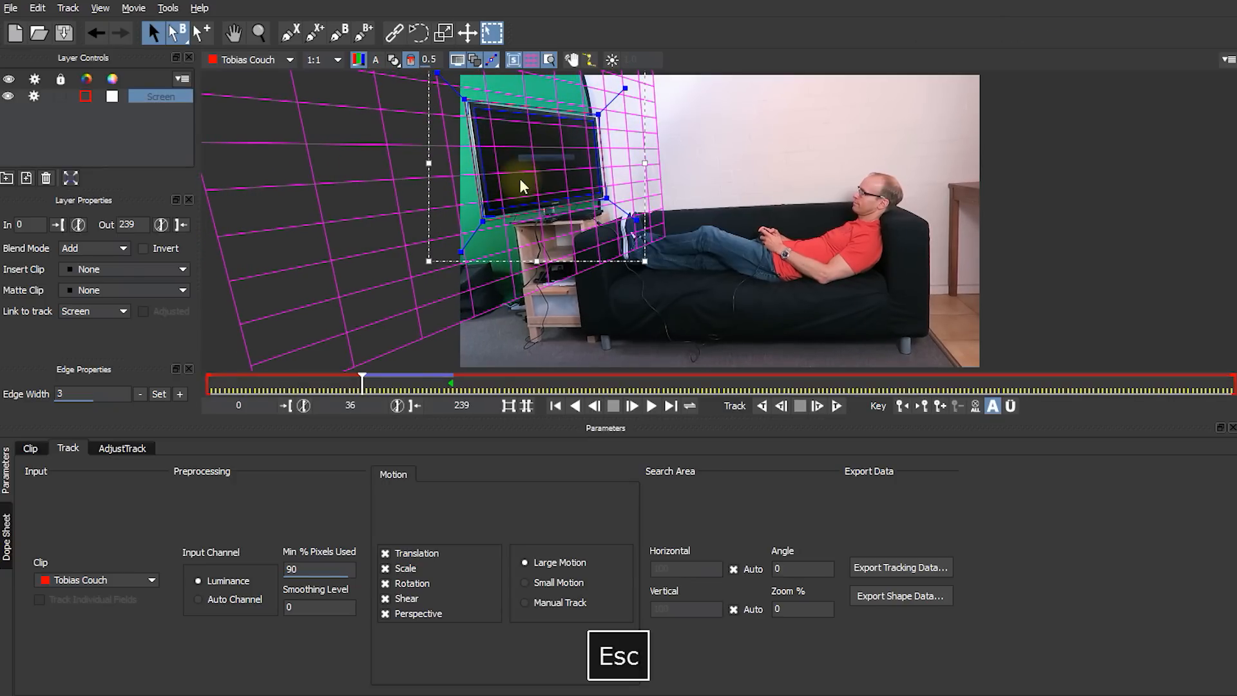
pyautogui.press('z')
pyautogui.moveTo(521, 182); pyautogui.dragTo(621, 238)
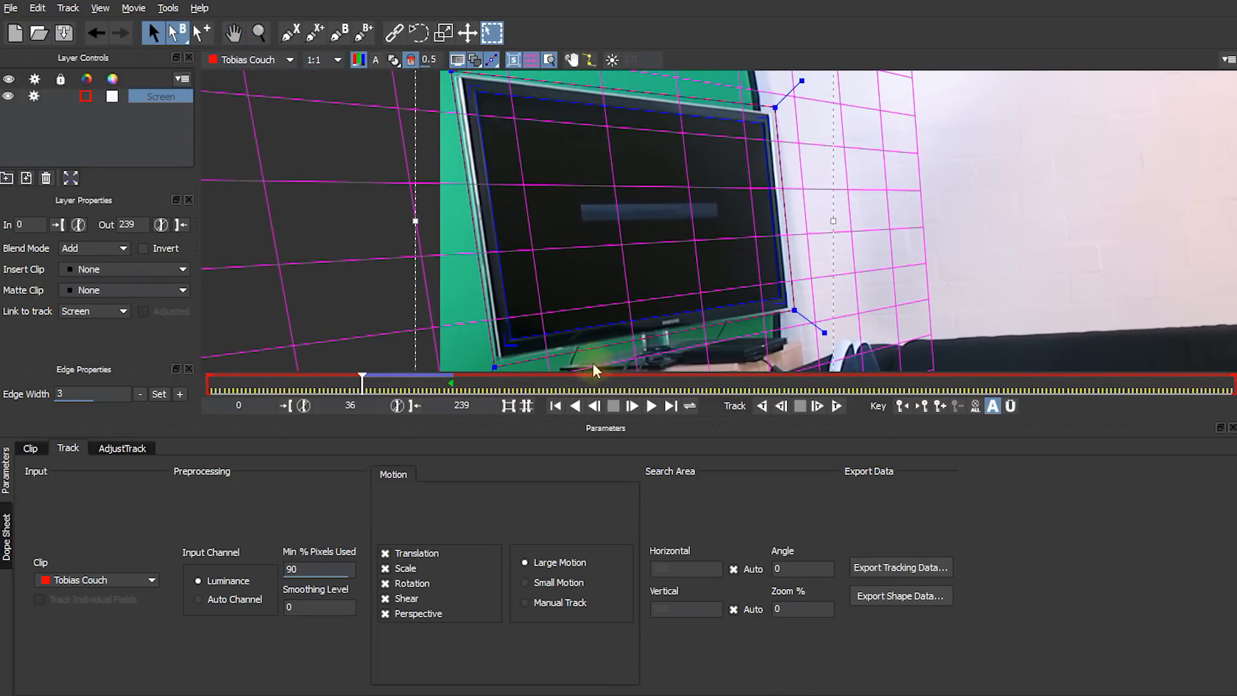
pyautogui.click(762, 408)
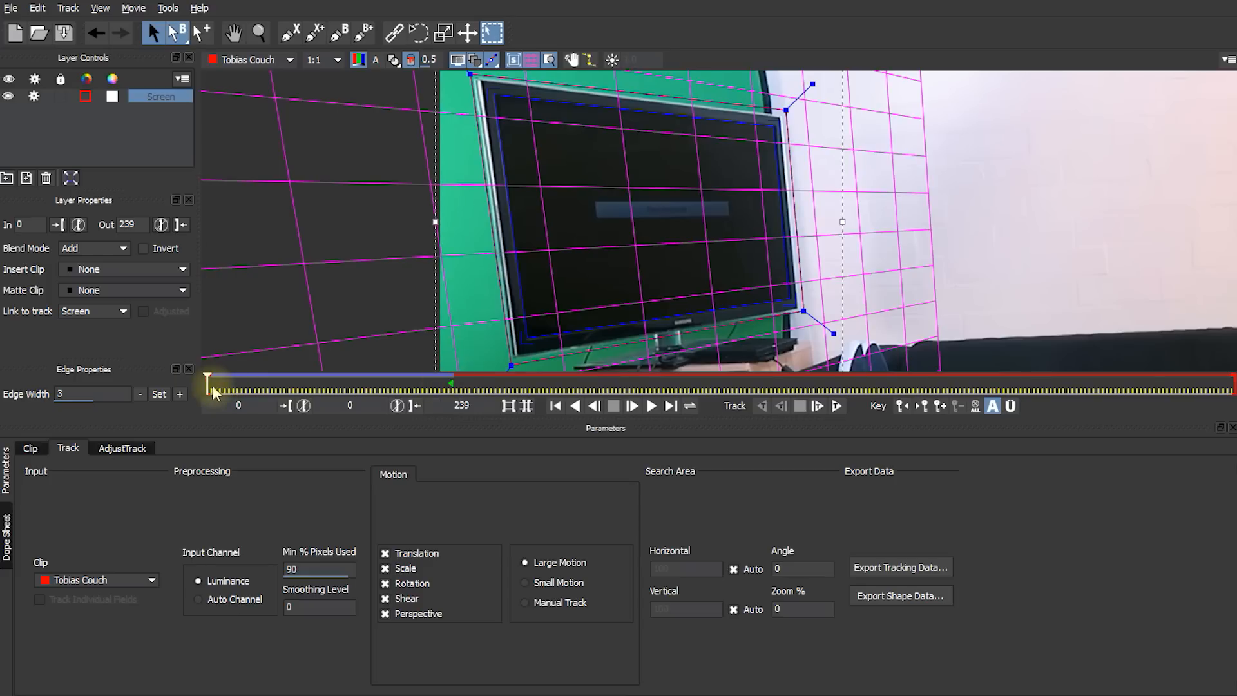
# Return to frame 57 and track the Screen layer forward, stopping at frame 183
pyautogui.moveTo(207, 382); pyautogui.dragTo(452, 385)
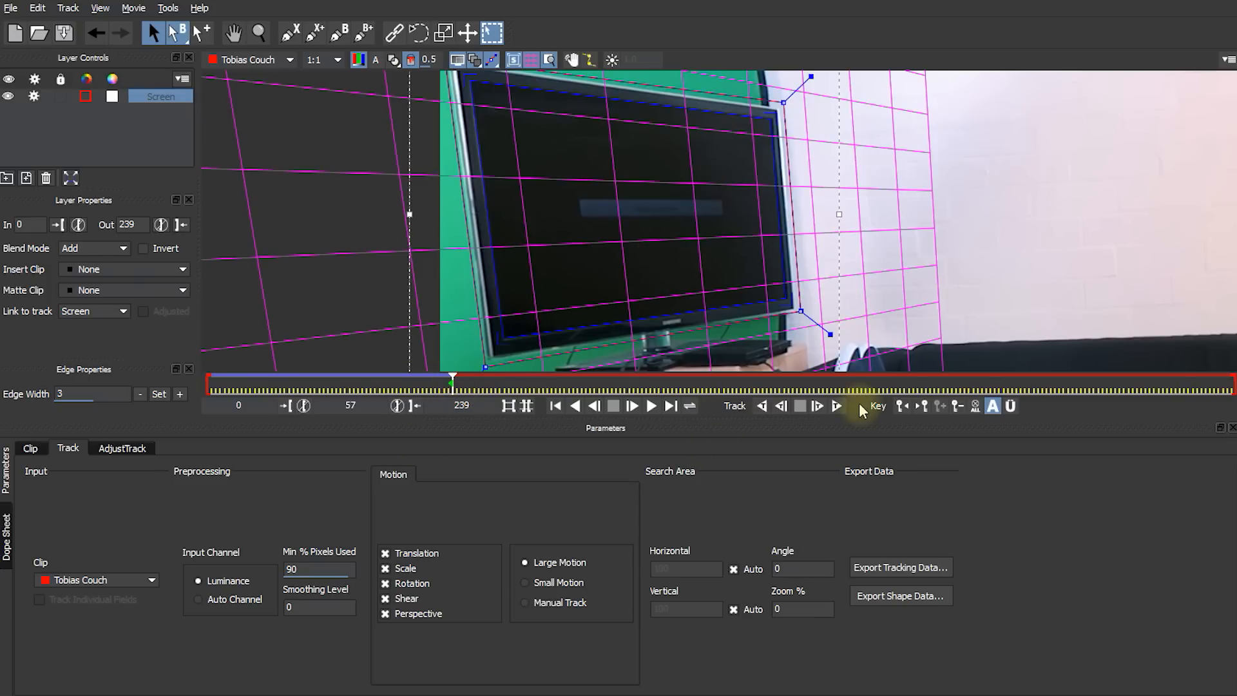
pyautogui.click(838, 407)
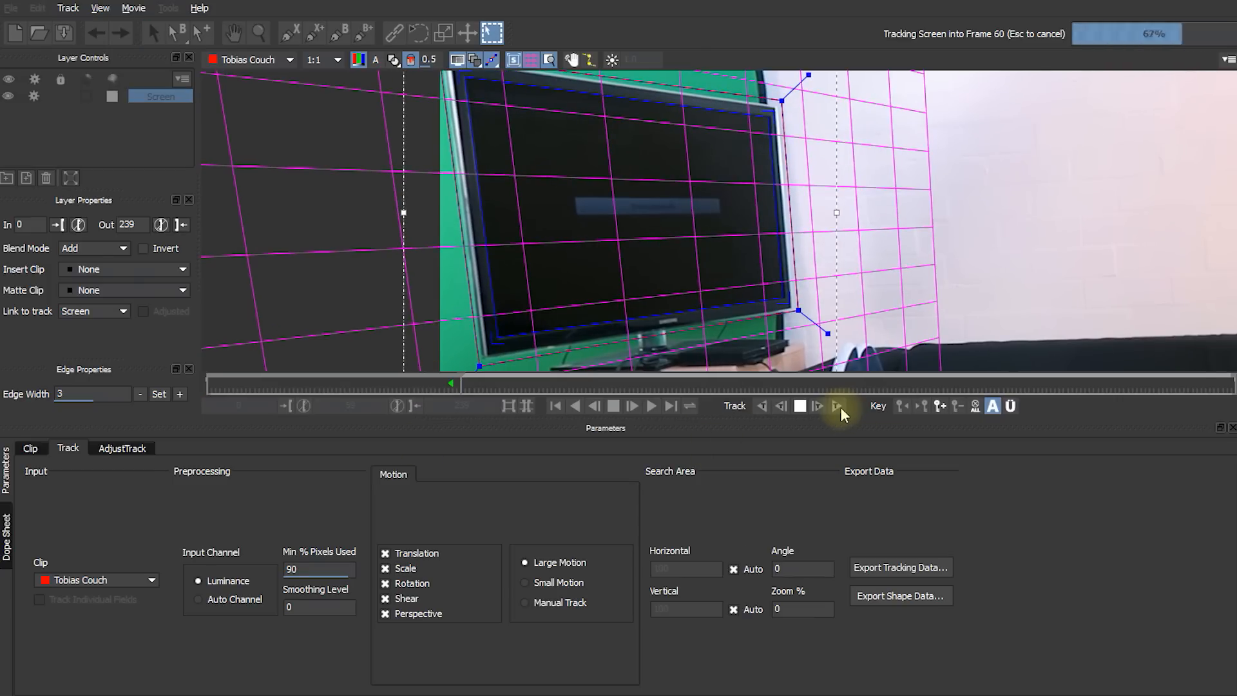
pyautogui.press('Escape')
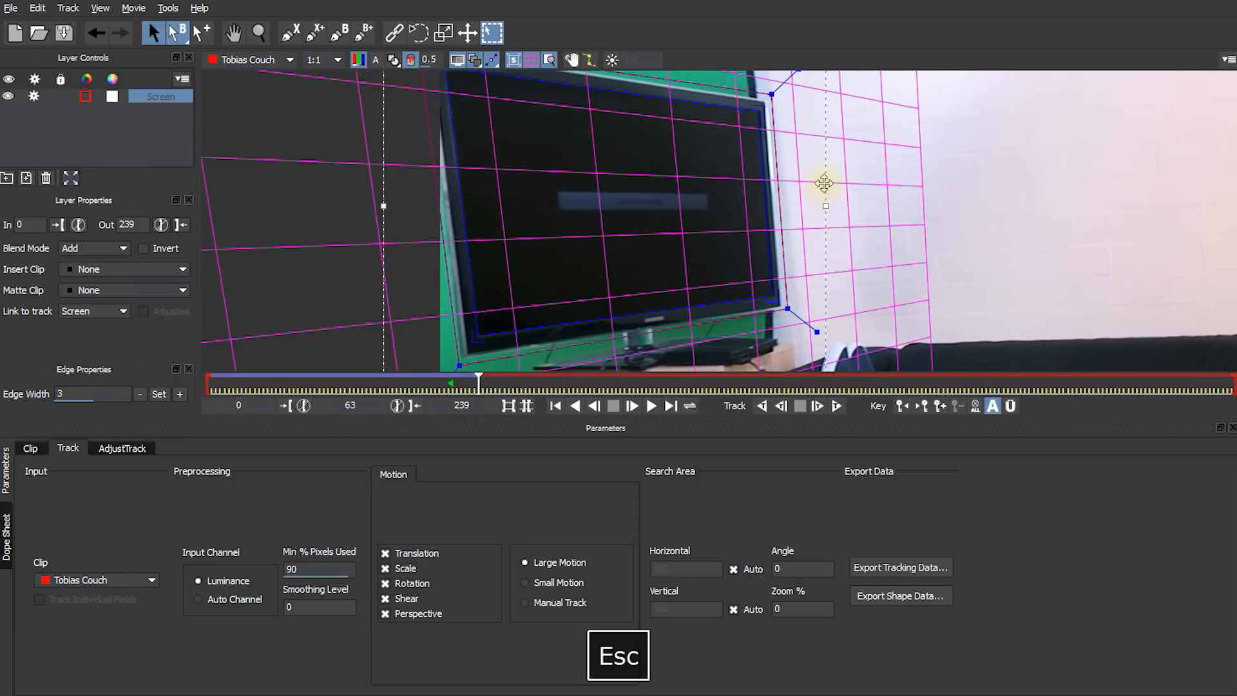
pyautogui.press('x')
pyautogui.moveTo(824, 184); pyautogui.dragTo(820, 196)
pyautogui.press('z')
pyautogui.moveTo(738, 229); pyautogui.dragTo(734, 347)
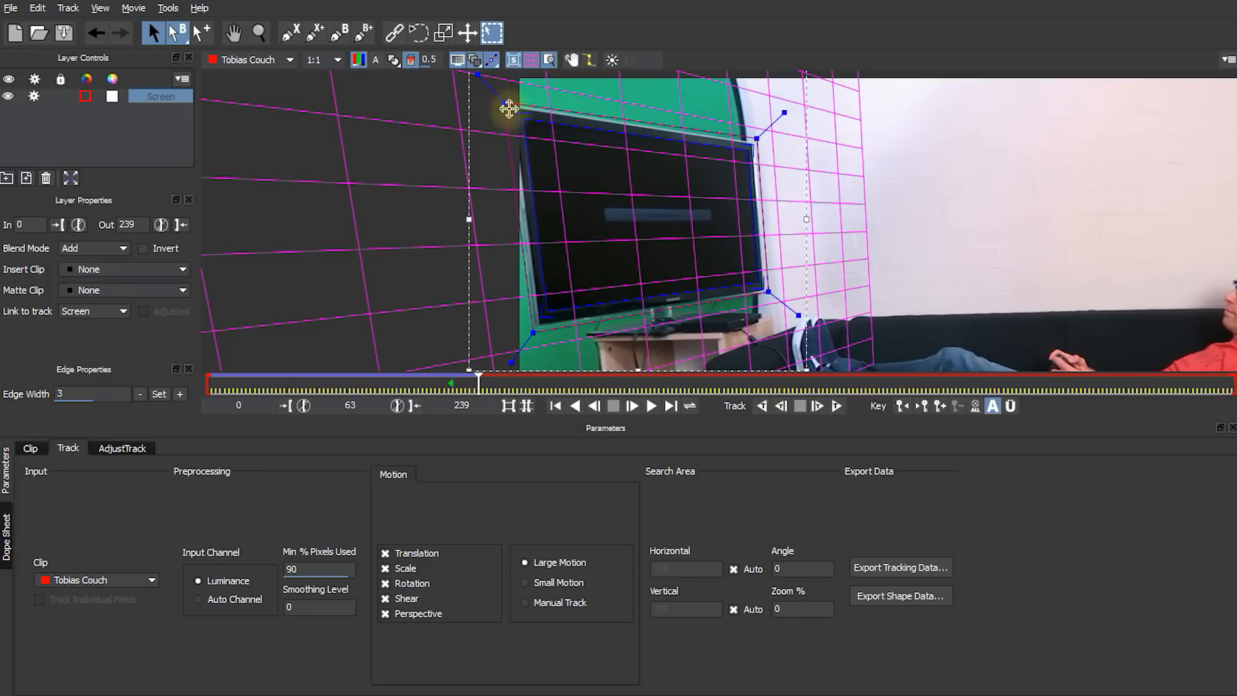
pyautogui.click(837, 406)
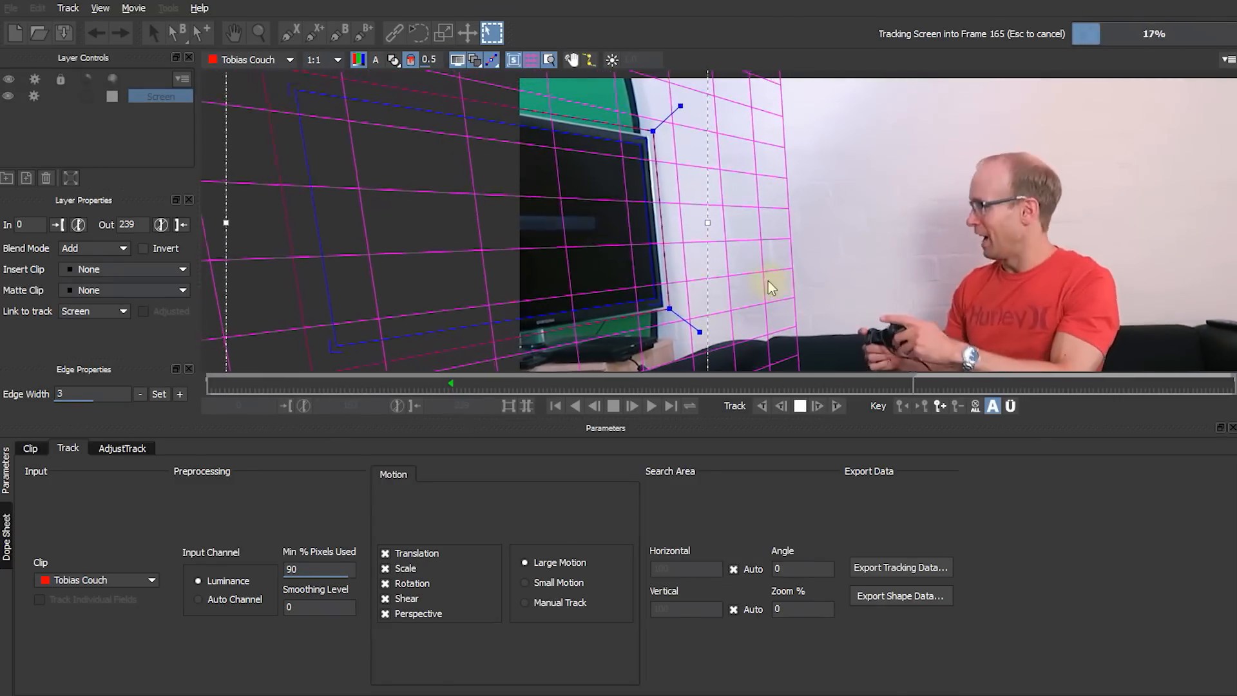
pyautogui.press('Escape')
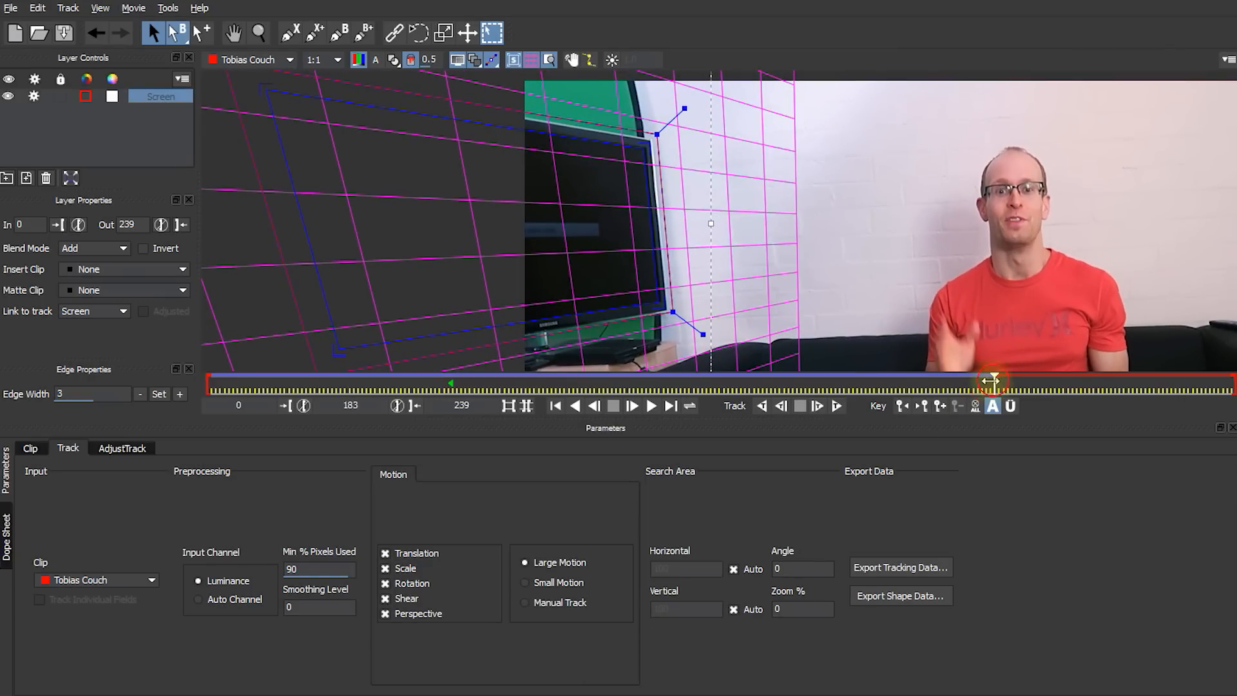
# Compare frames 176 and 177 to check how the planar surface follows the TV from one frame to the next
pyautogui.moveTo(992, 380); pyautogui.dragTo(969, 380)
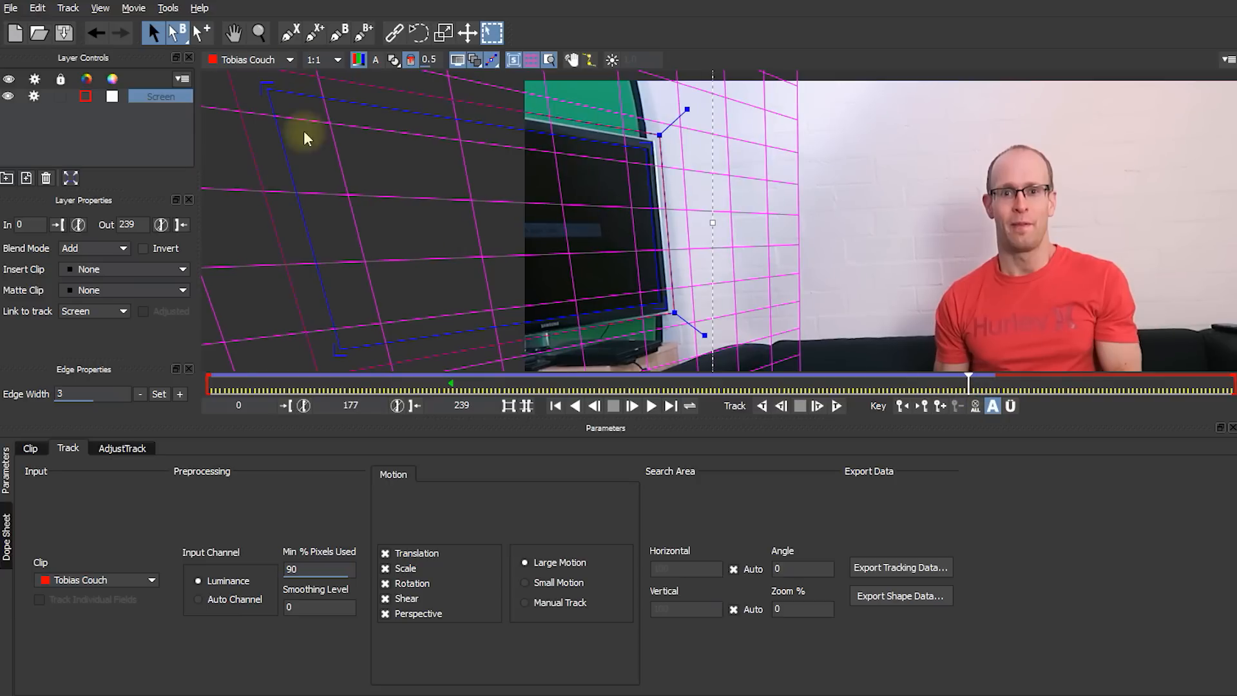
pyautogui.moveTo(968, 385); pyautogui.dragTo(964, 385)
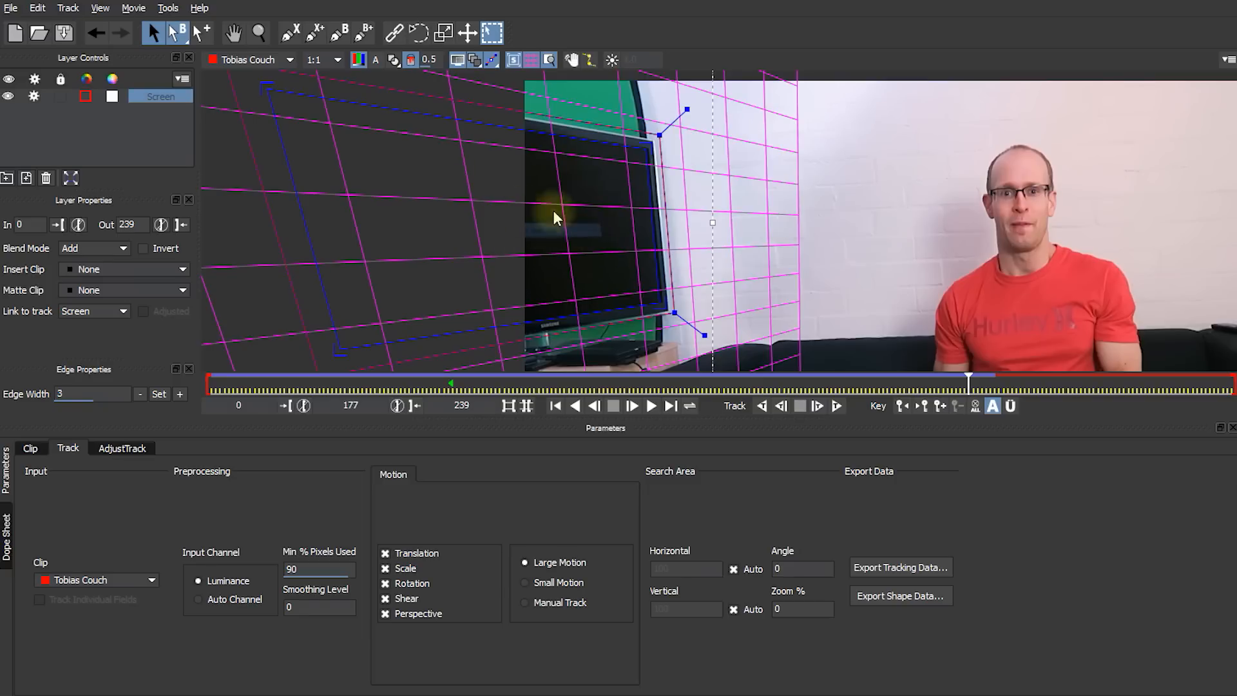
pyautogui.click(961, 386)
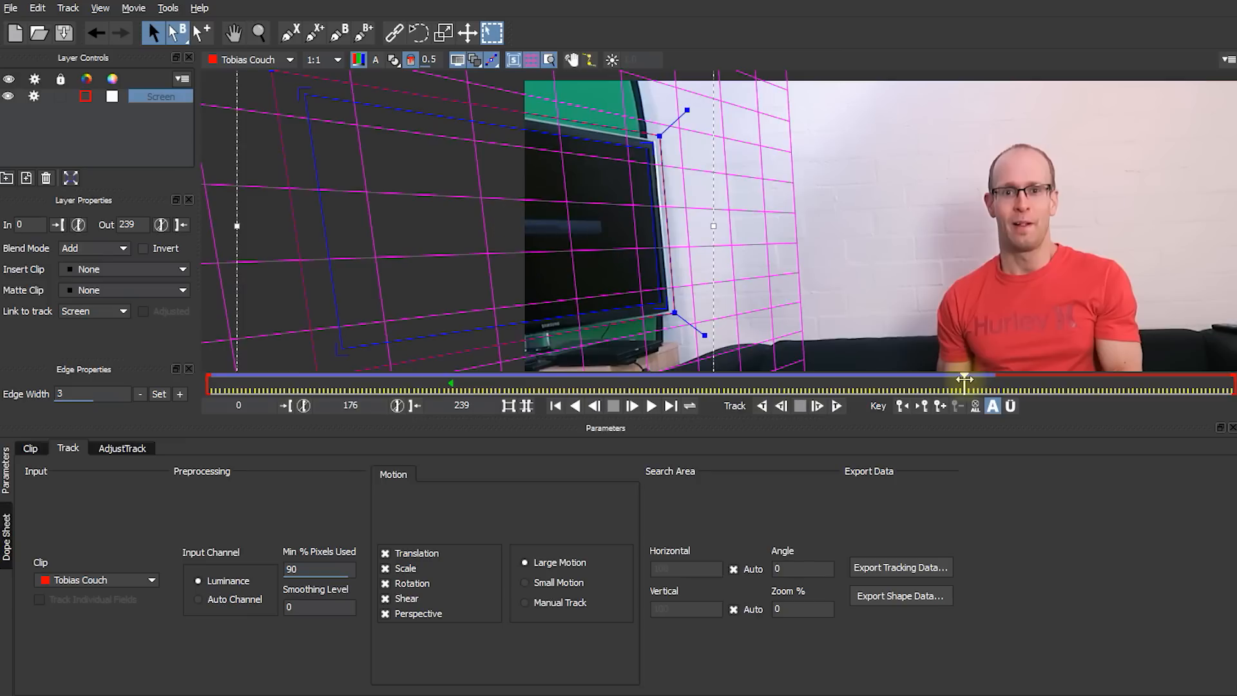
pyautogui.click(968, 378)
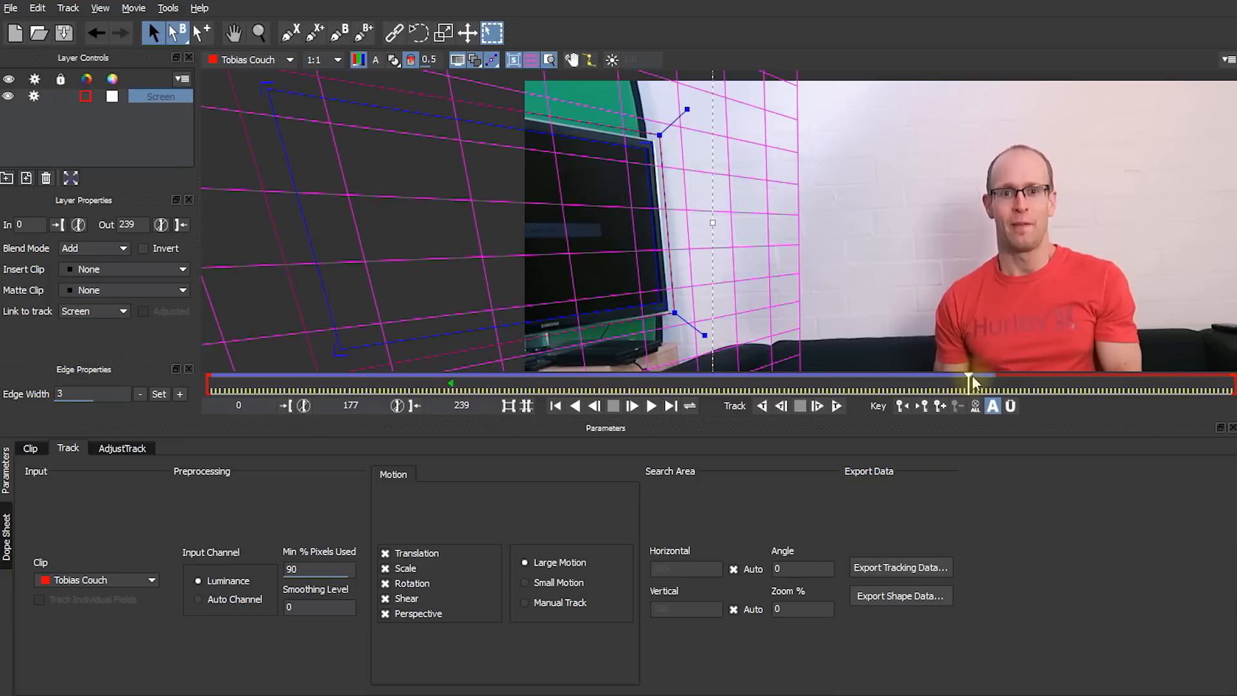
pyautogui.moveTo(970, 381); pyautogui.dragTo(969, 379)
pyautogui.moveTo(970, 379); pyautogui.dragTo(967, 380)
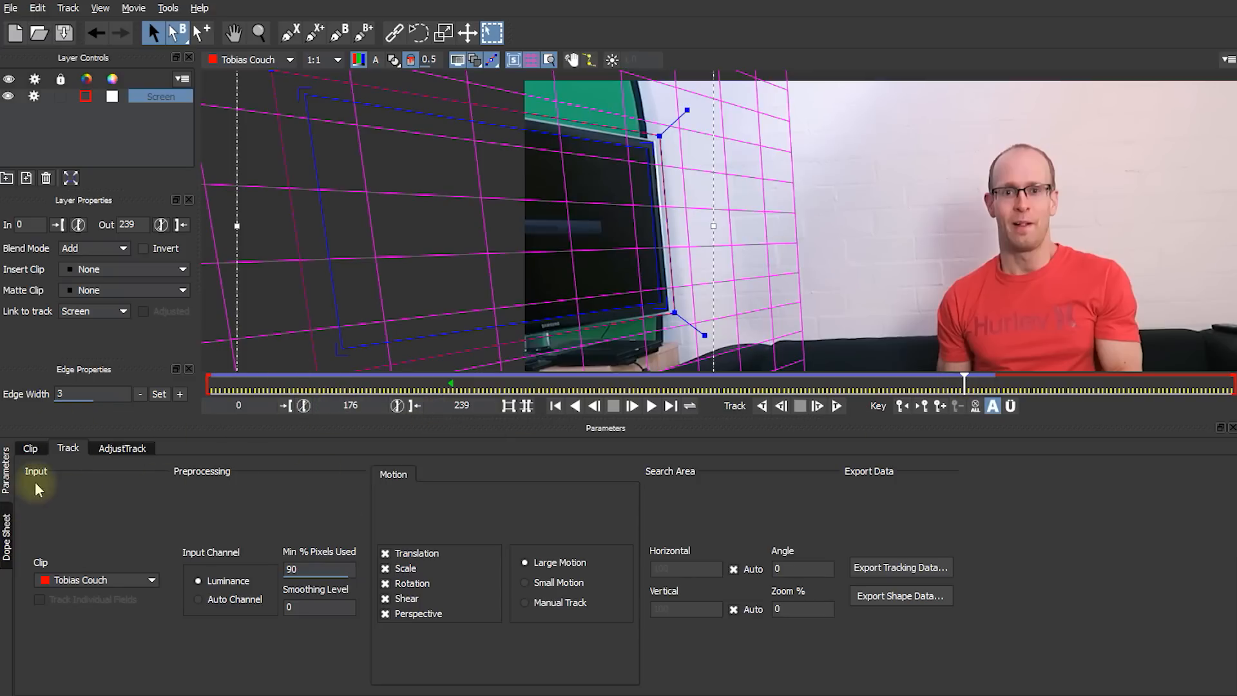
# Delete all the Screen layer's tracking keyframes after frame 176, from Translation X through Perspective Y
pyautogui.click(8, 540)
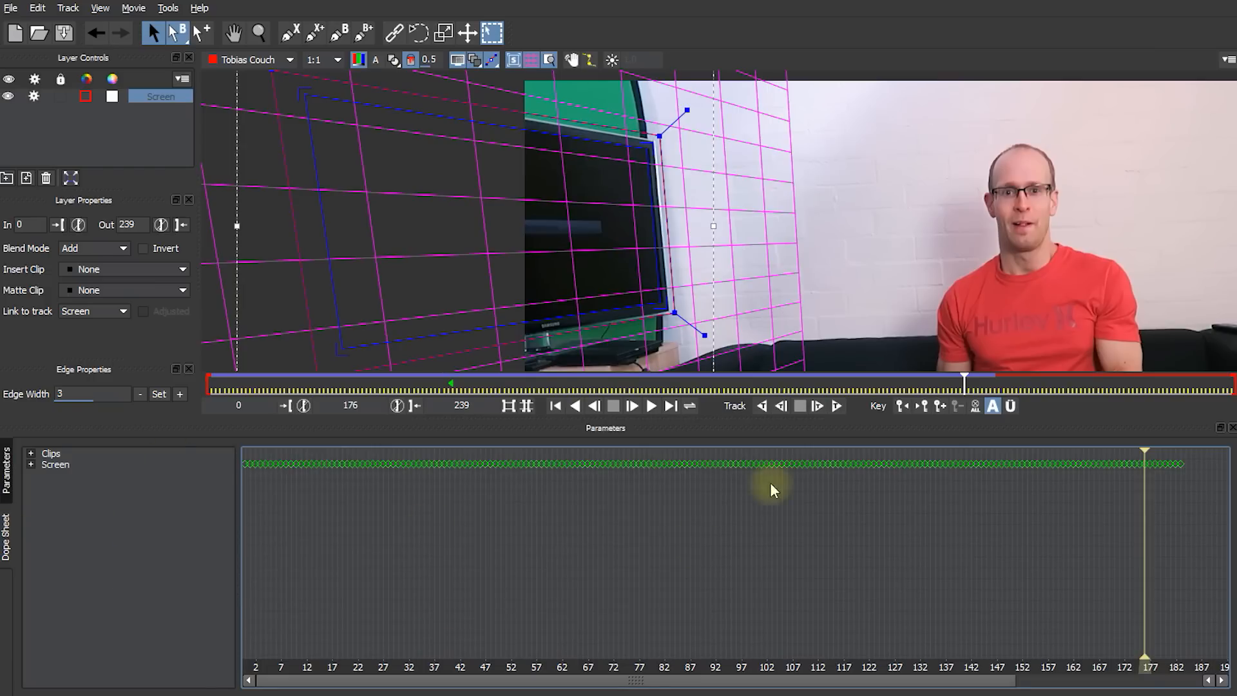
pyautogui.hscroll(3, 960, 536)
pyautogui.hscroll(2, 960, 544)
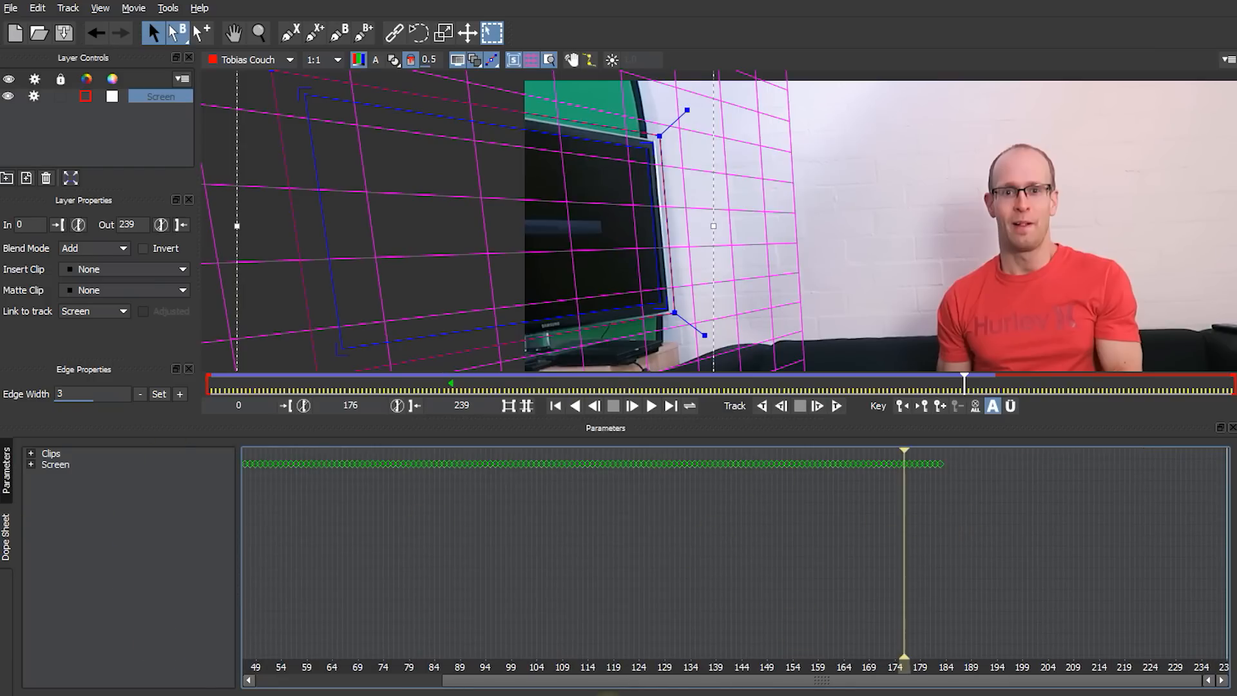
pyautogui.click(30, 464)
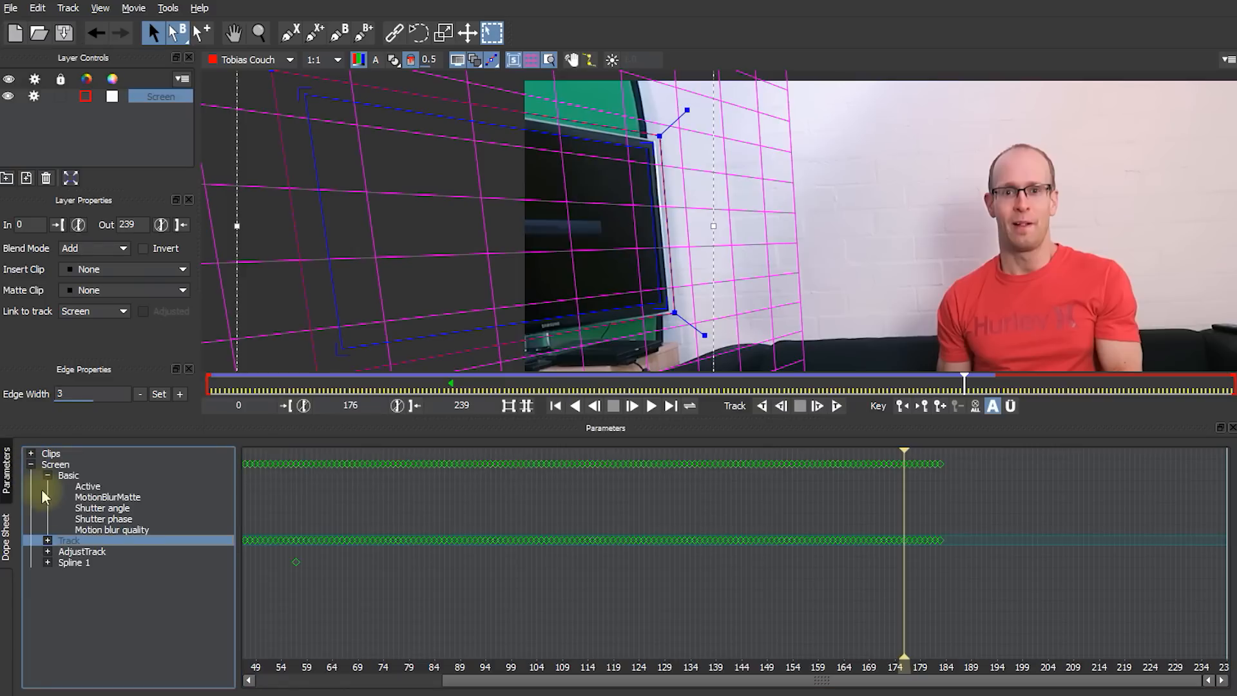
pyautogui.click(47, 540)
pyautogui.scroll(-2, 794, 559)
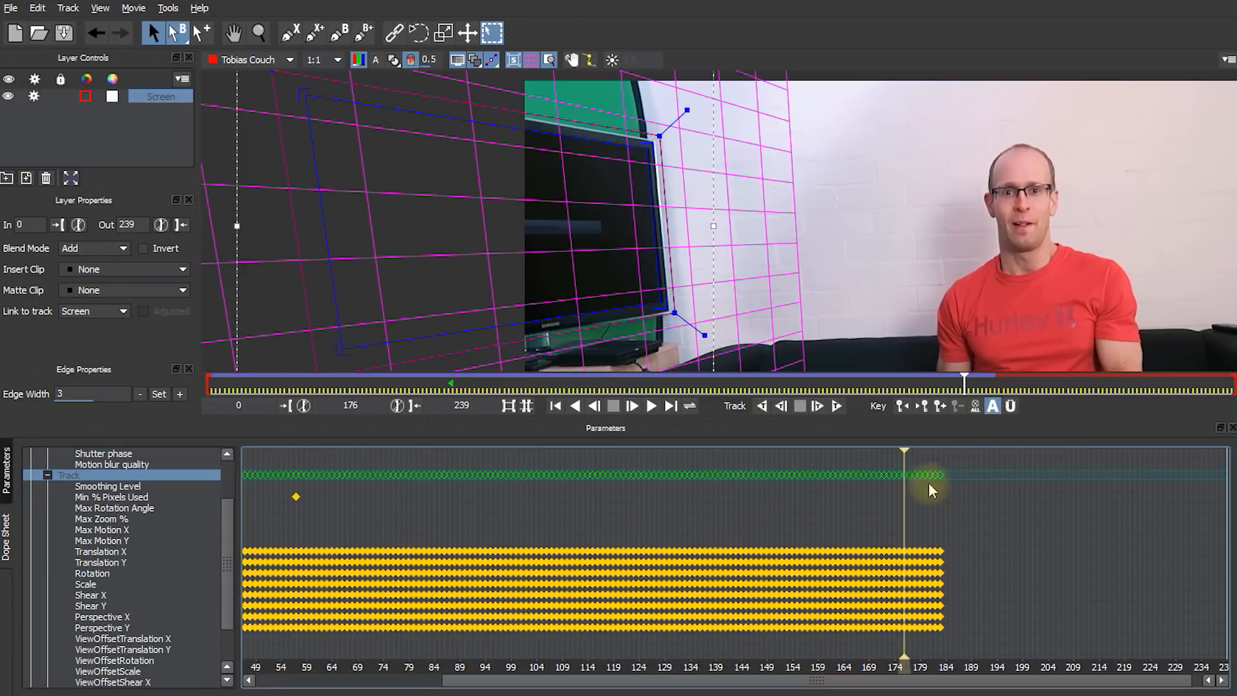
pyautogui.moveTo(982, 648); pyautogui.dragTo(913, 527)
pyautogui.scroll(2, 912, 530)
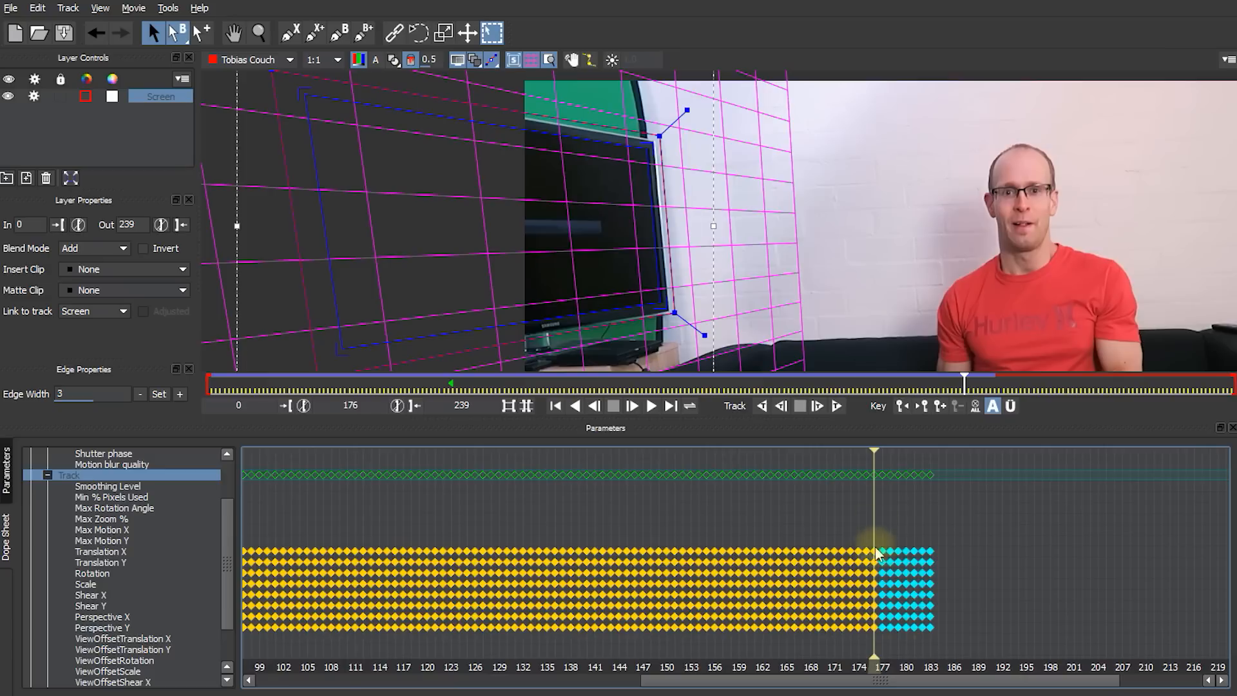
pyautogui.press('Delete')
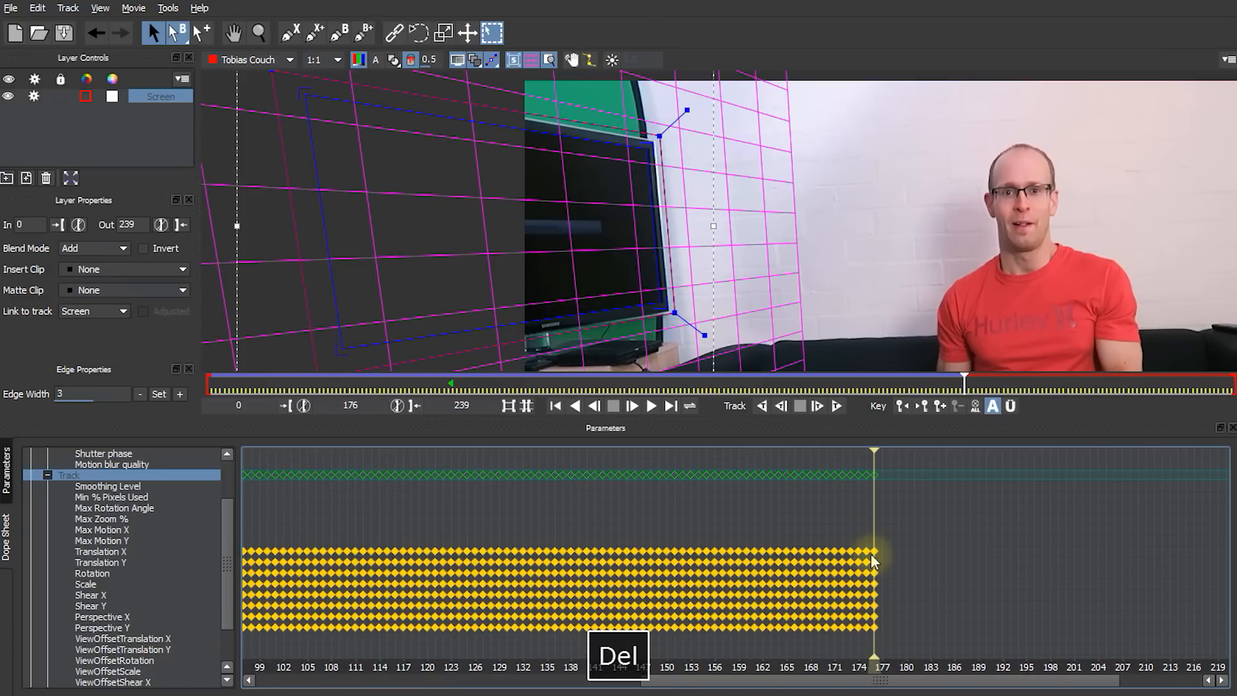
# Disable Perspective in the motion settings, track the Screen layer forward one frame to 177, and check the surface's movement
pyautogui.click(7, 464)
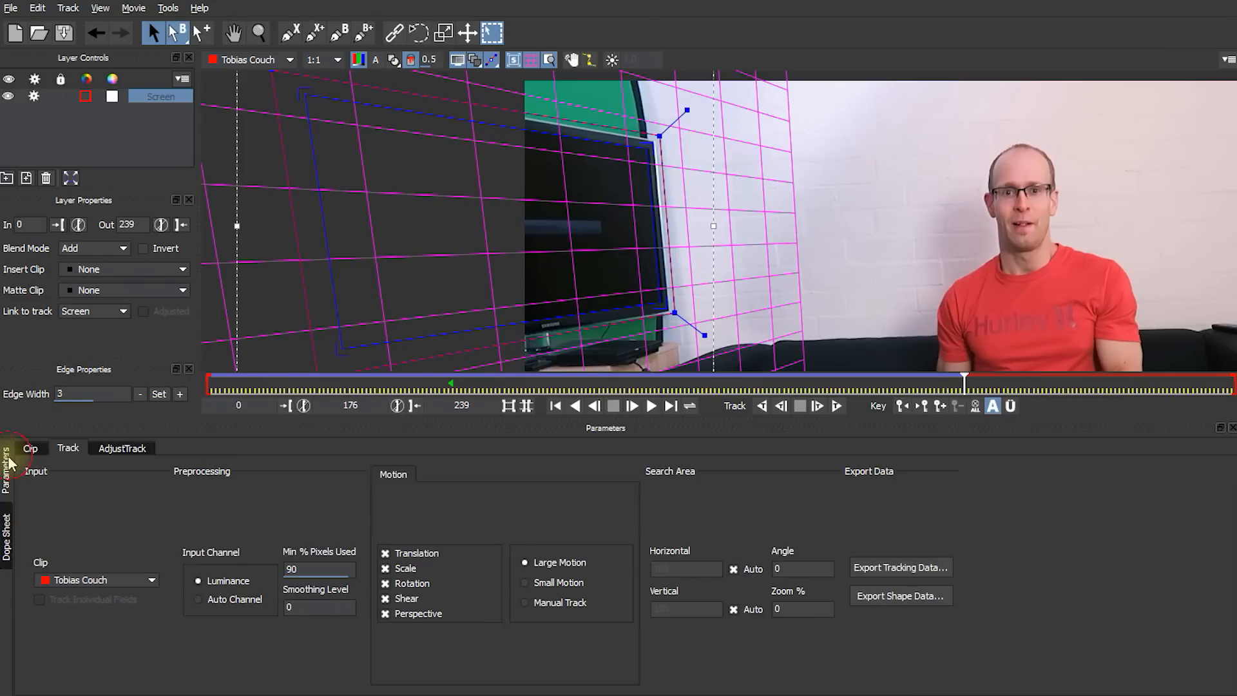
pyautogui.click(385, 614)
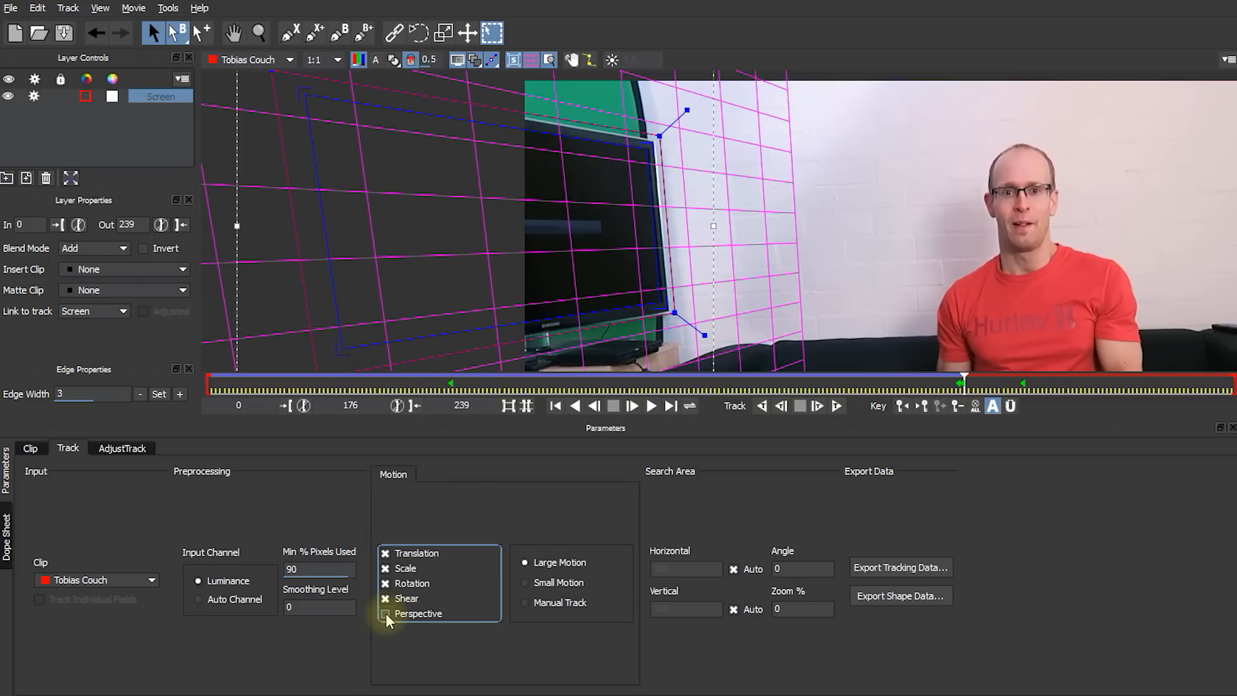
pyautogui.click(817, 406)
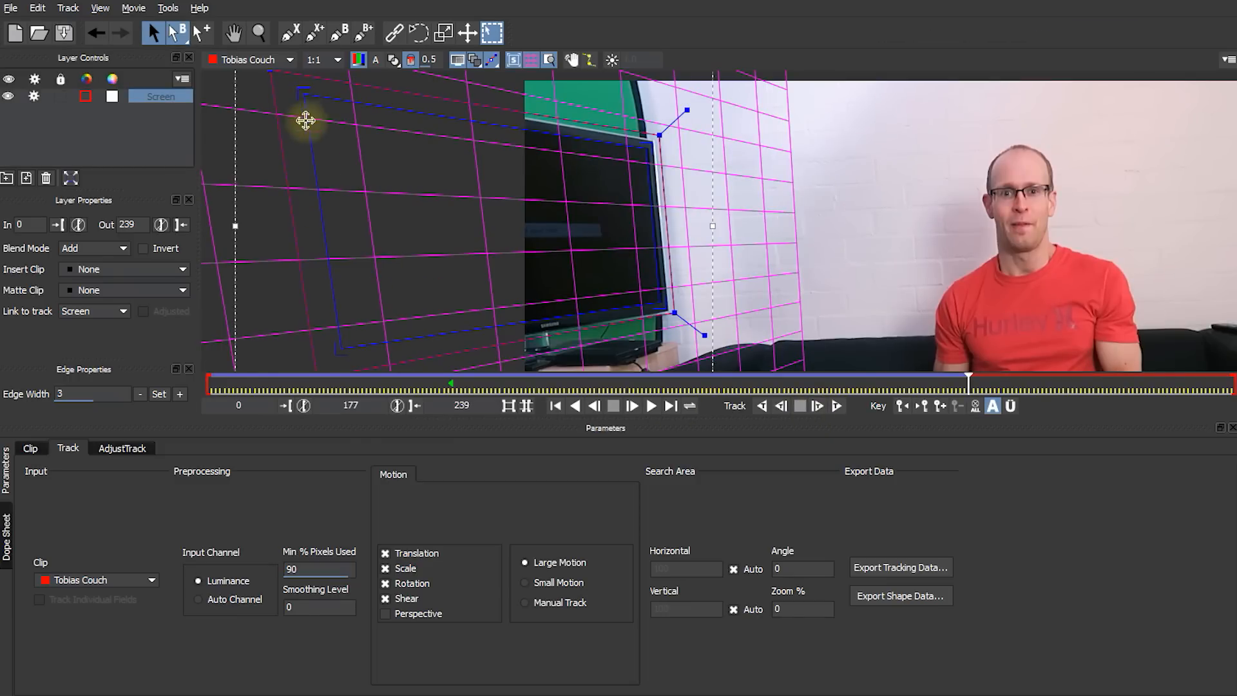
pyautogui.moveTo(969, 382); pyautogui.dragTo(968, 381)
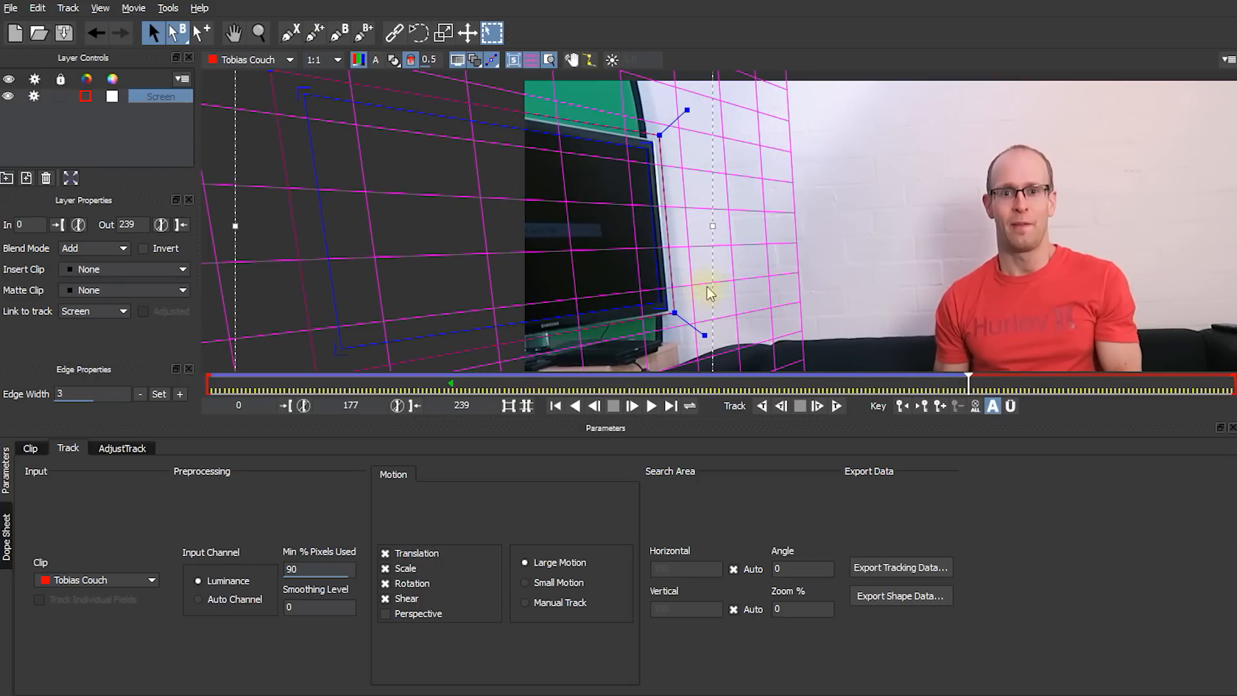
pyautogui.moveTo(967, 380)
pyautogui.mouseDown()
pyautogui.moveTo(1144, 380)
pyautogui.moveTo(969, 380)
pyautogui.mouseUp()
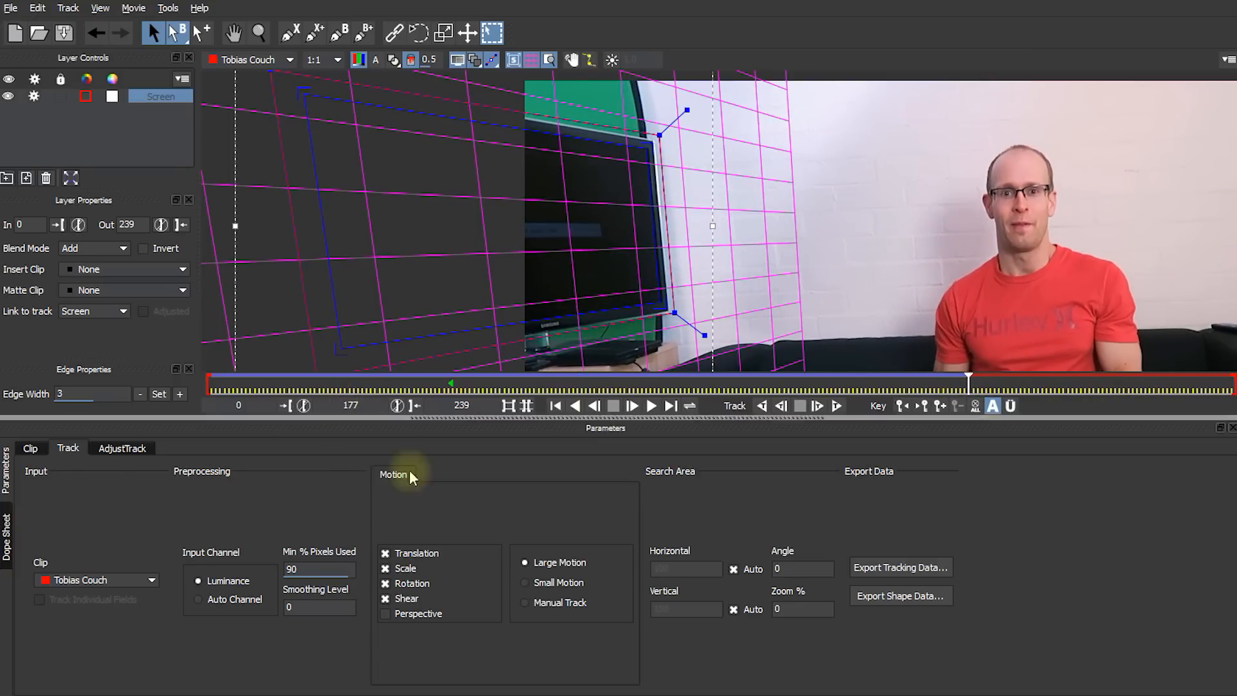
# Re-enable Perspective and track the Screen layer forward to the end of the clip
pyautogui.click(385, 614)
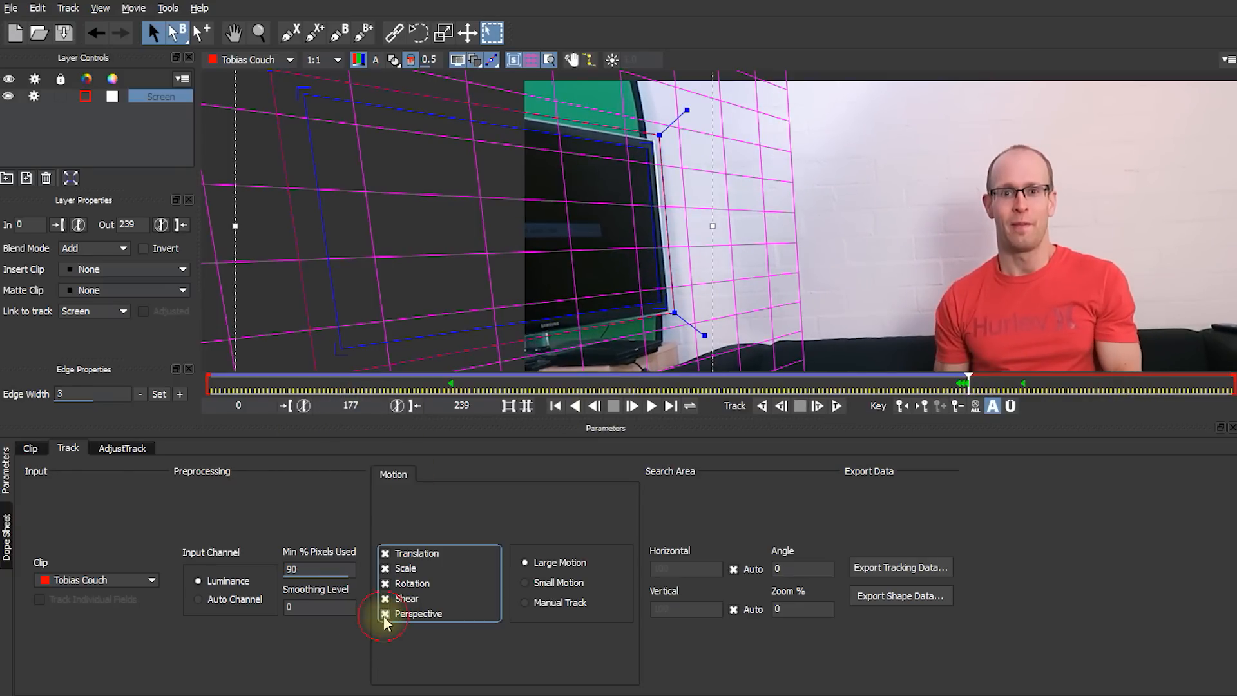
pyautogui.click(837, 406)
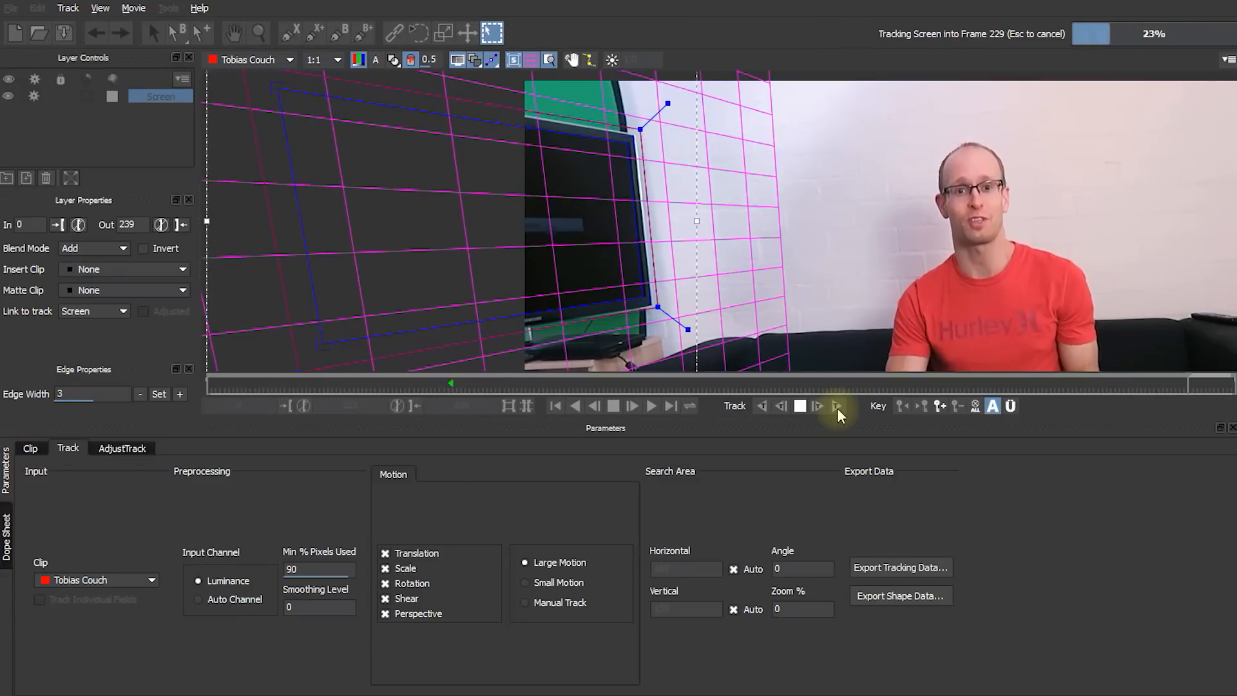
pyautogui.press('z')
pyautogui.moveTo(698, 216); pyautogui.dragTo(691, 300)
# Scrub through the tracked clip and turn on the stabilized view to check how the surface sticks to the TV
pyautogui.moveTo(1232, 387); pyautogui.dragTo(990, 390)
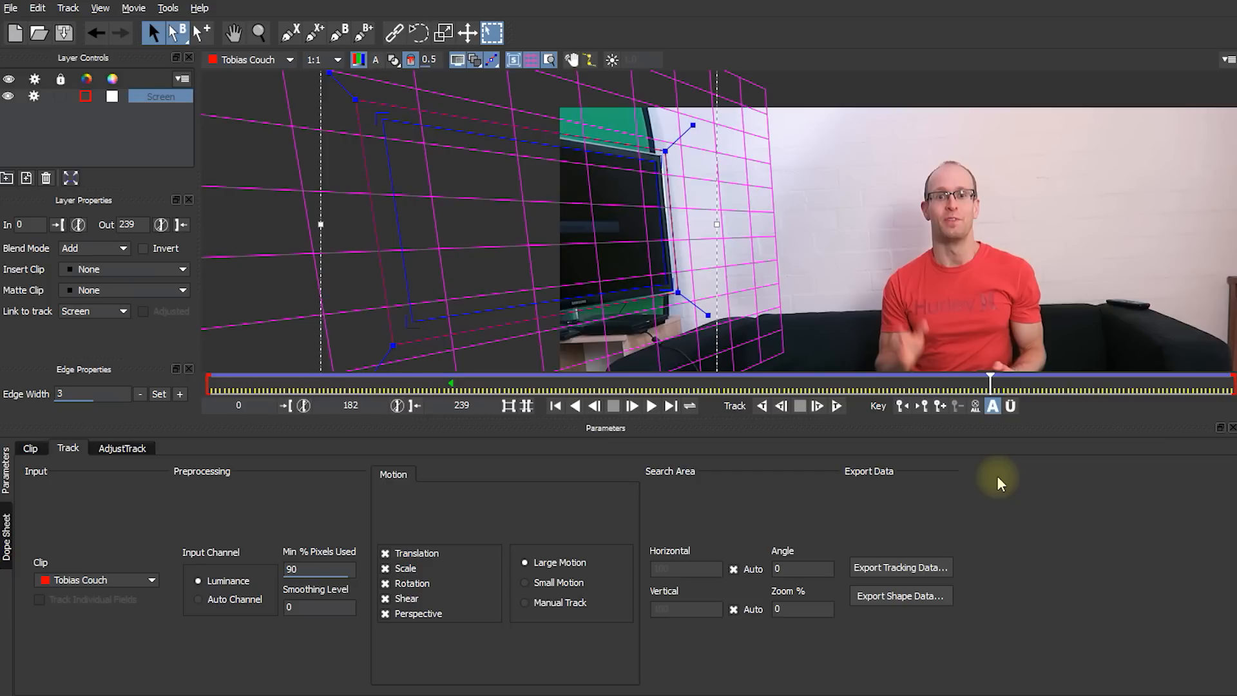
pyautogui.moveTo(991, 384); pyautogui.dragTo(397, 390)
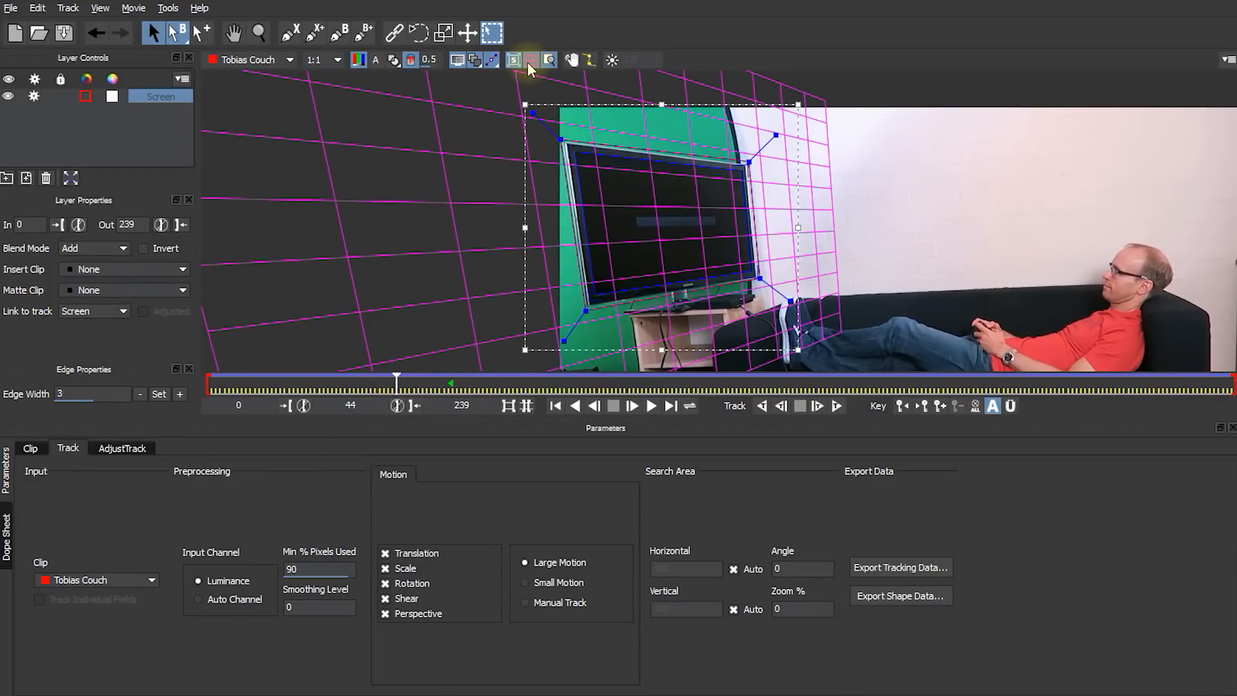
pyautogui.click(572, 62)
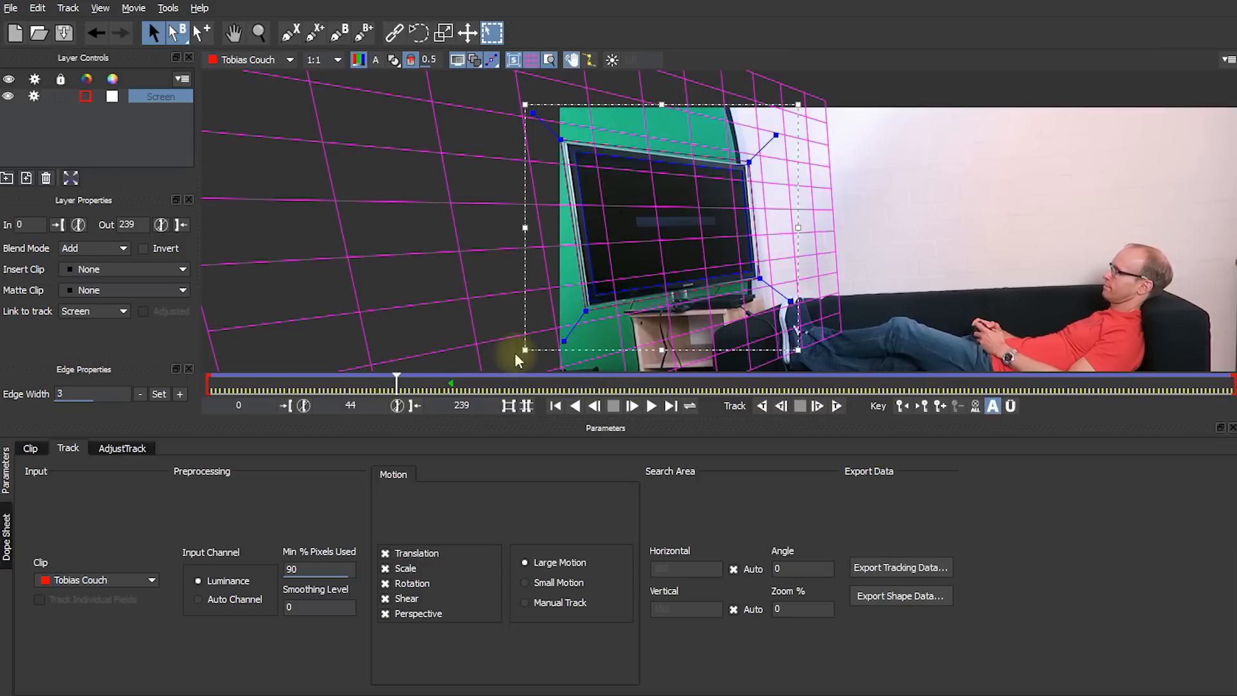
pyautogui.moveTo(395, 384)
pyautogui.mouseDown()
pyautogui.moveTo(590, 385)
pyautogui.moveTo(397, 384)
pyautogui.mouseUp()
pyautogui.press('z')
pyautogui.moveTo(655, 254); pyautogui.dragTo(675, 72)
pyautogui.moveTo(397, 382)
pyautogui.mouseDown()
pyautogui.moveTo(1193, 387)
pyautogui.moveTo(230, 404)
pyautogui.moveTo(277, 388)
pyautogui.moveTo(757, 385)
pyautogui.moveTo(398, 385)
pyautogui.moveTo(414, 385)
pyautogui.mouseUp()
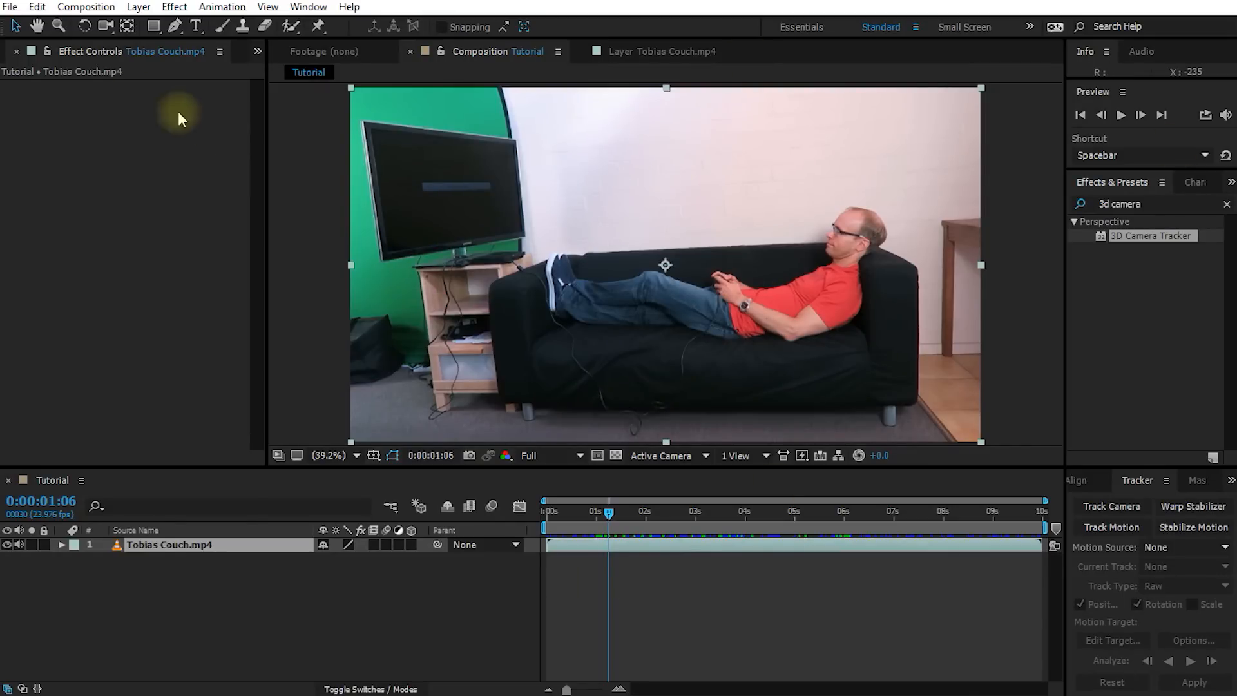
# Switch to After Effects and add Street Fighter.mp4 to the Tutorial composition above the couch footage
pyautogui.click(7, 51)
pyautogui.click(44, 251)
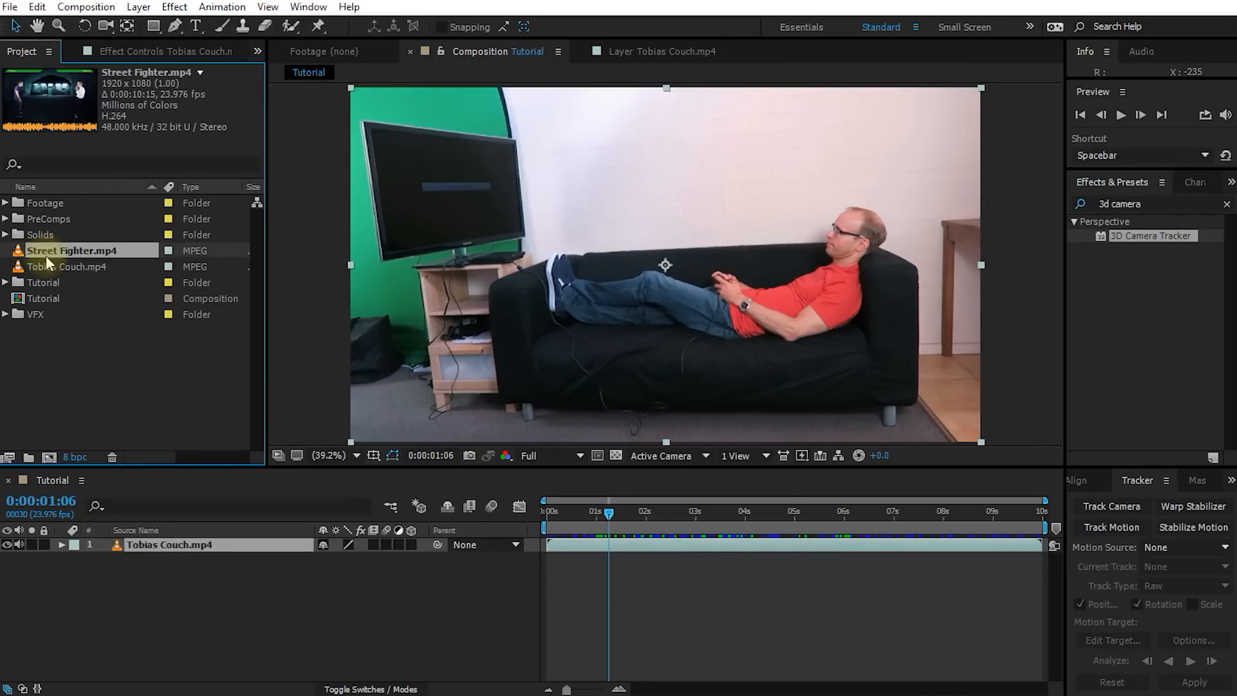
pyautogui.moveTo(33, 254); pyautogui.dragTo(155, 547)
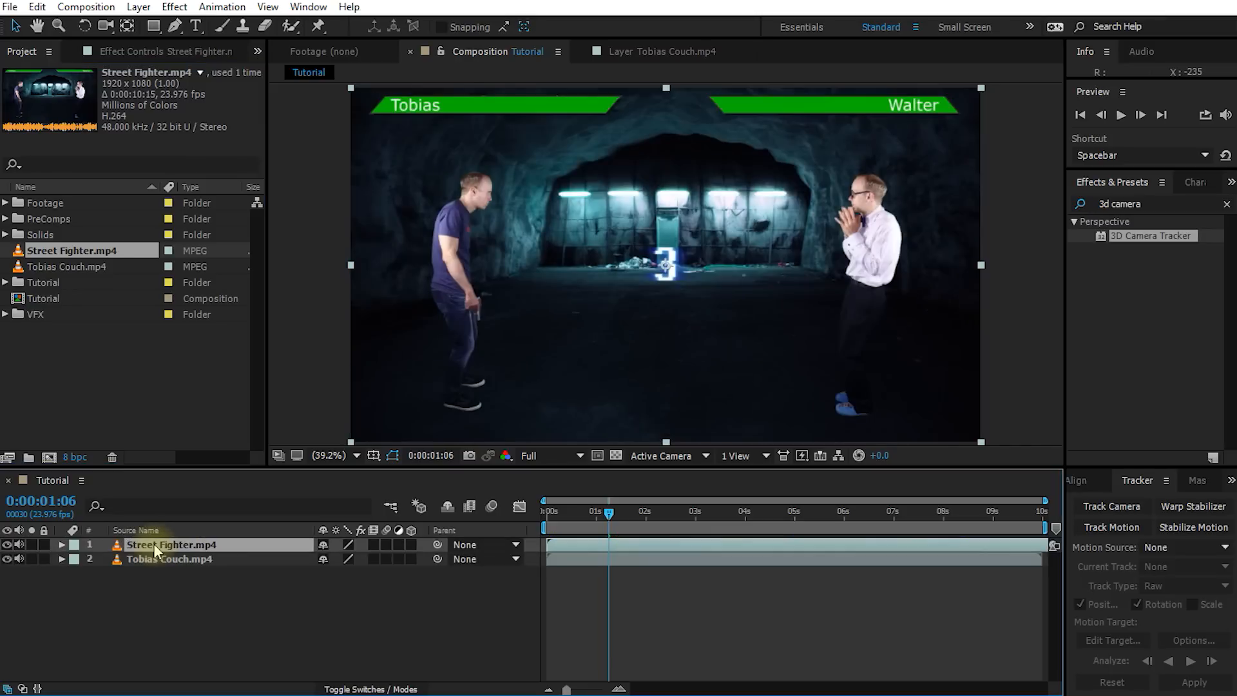
# Move the Street Fighter.mp4 layer around the frame at 0:00:05:22 and fit it back to the composition
pyautogui.moveTo(606, 514); pyautogui.dragTo(840, 519)
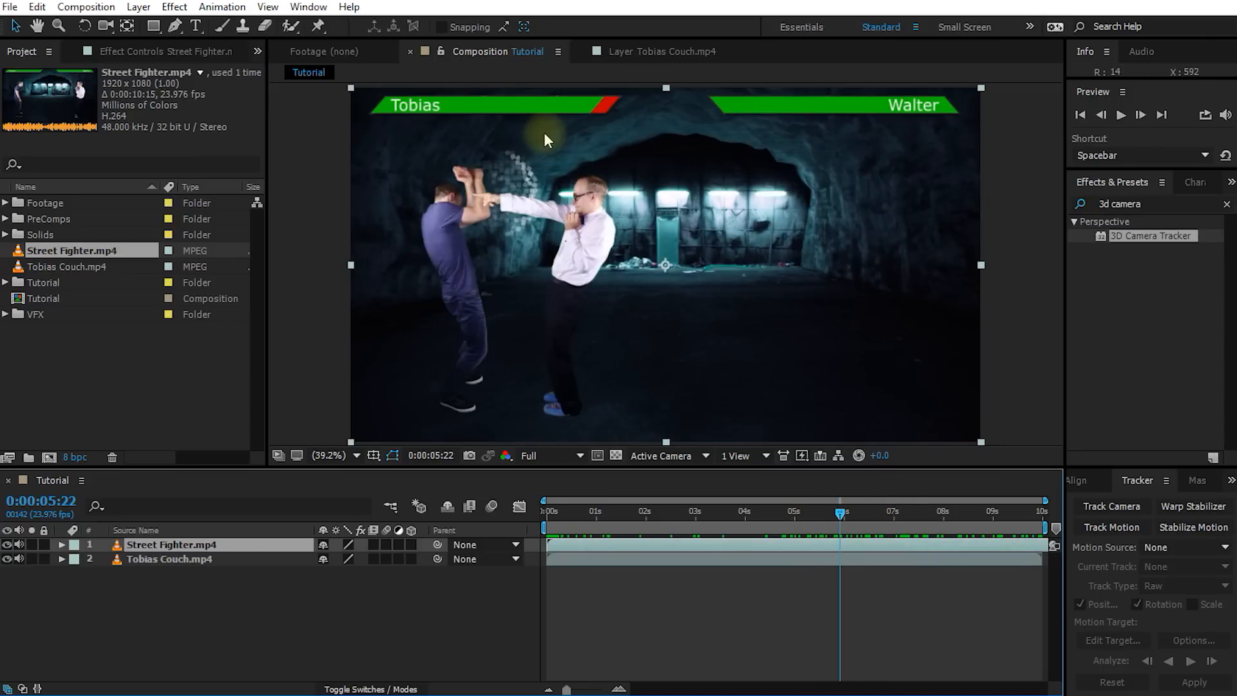
pyautogui.moveTo(445, 132); pyautogui.dragTo(485, 241)
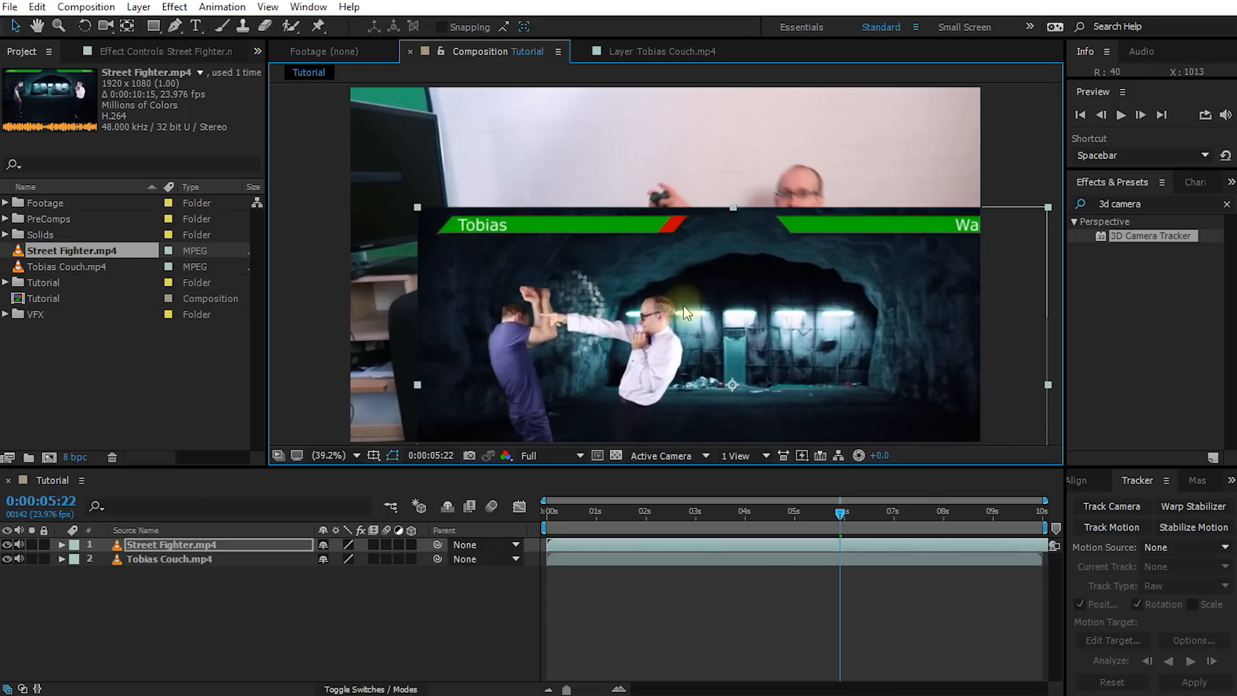
pyautogui.moveTo(656, 348); pyautogui.dragTo(539, 237)
pyautogui.moveTo(541, 258); pyautogui.dragTo(586, 272)
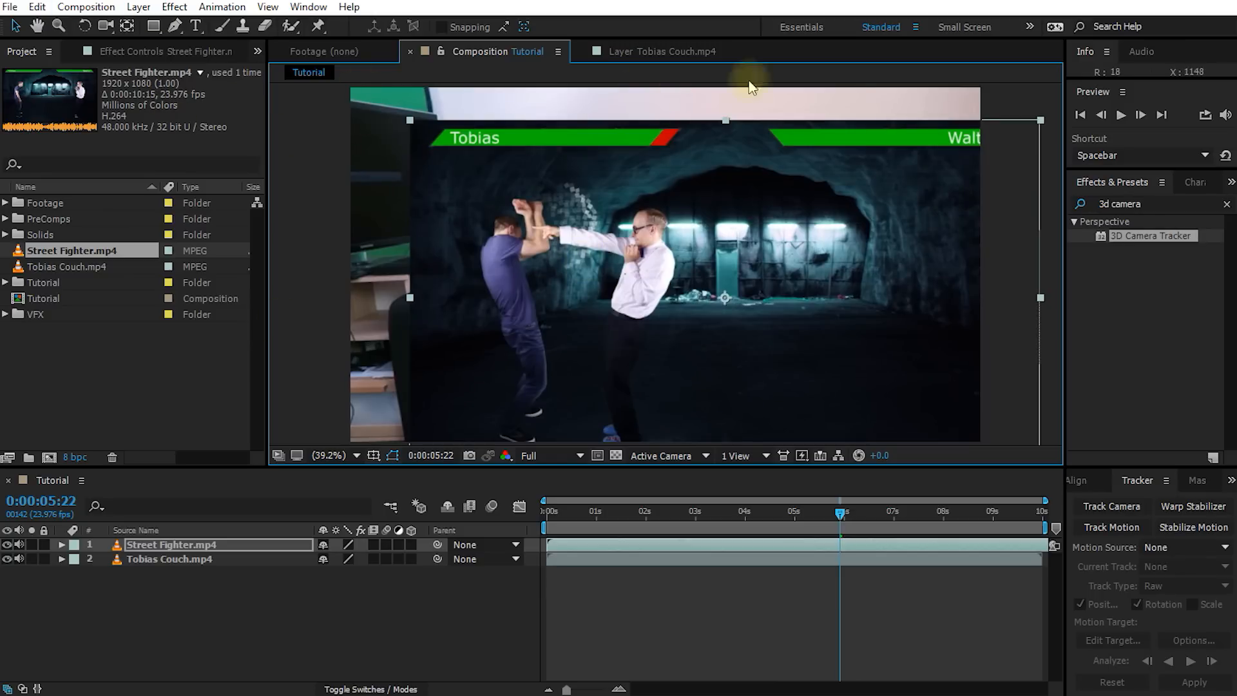
pyautogui.moveTo(607, 221); pyautogui.dragTo(618, 273)
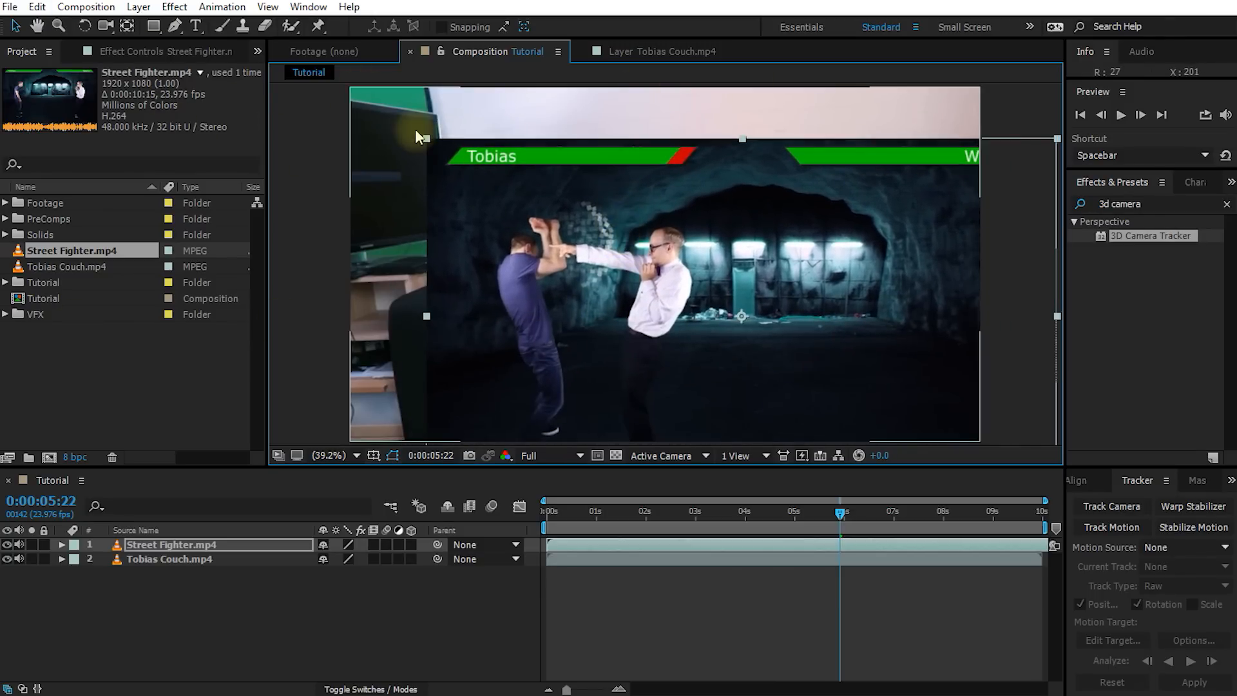
pyautogui.hotkey('ctrl', 'alt', 'f')
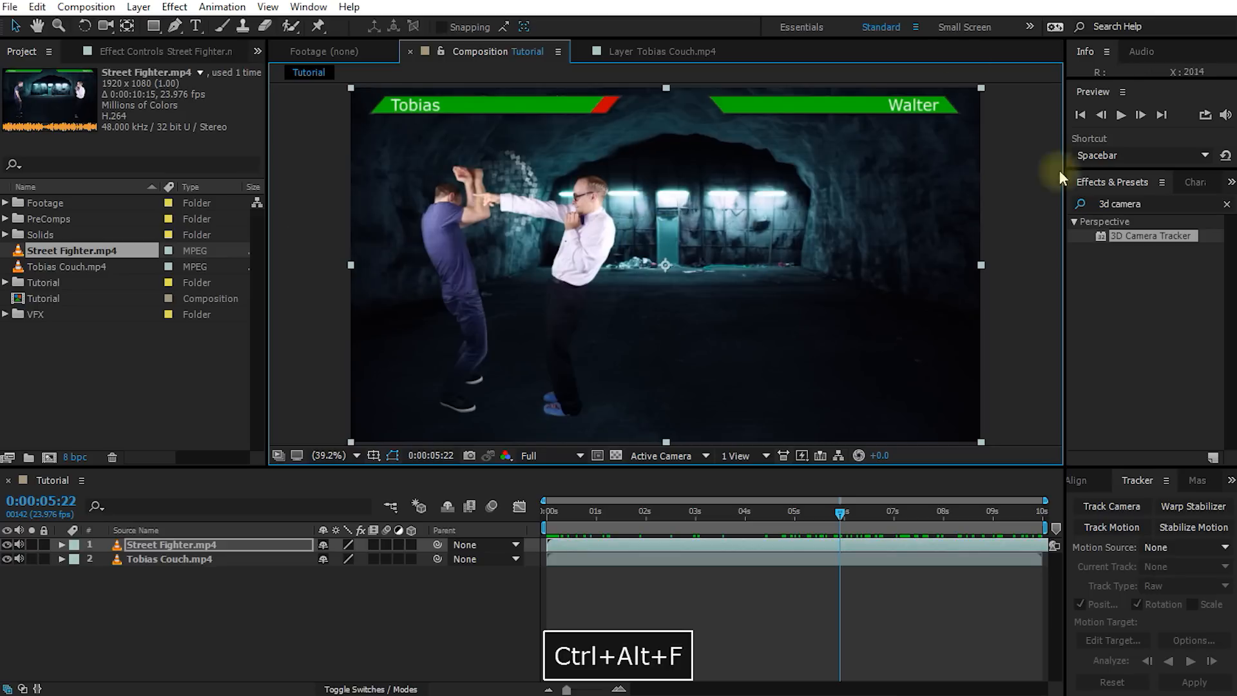
# Scale the Street Fighter.mp4 layer down to about half size and fit it back to the composition
pyautogui.moveTo(351, 88); pyautogui.dragTo(505, 175)
pyautogui.click(688, 346)
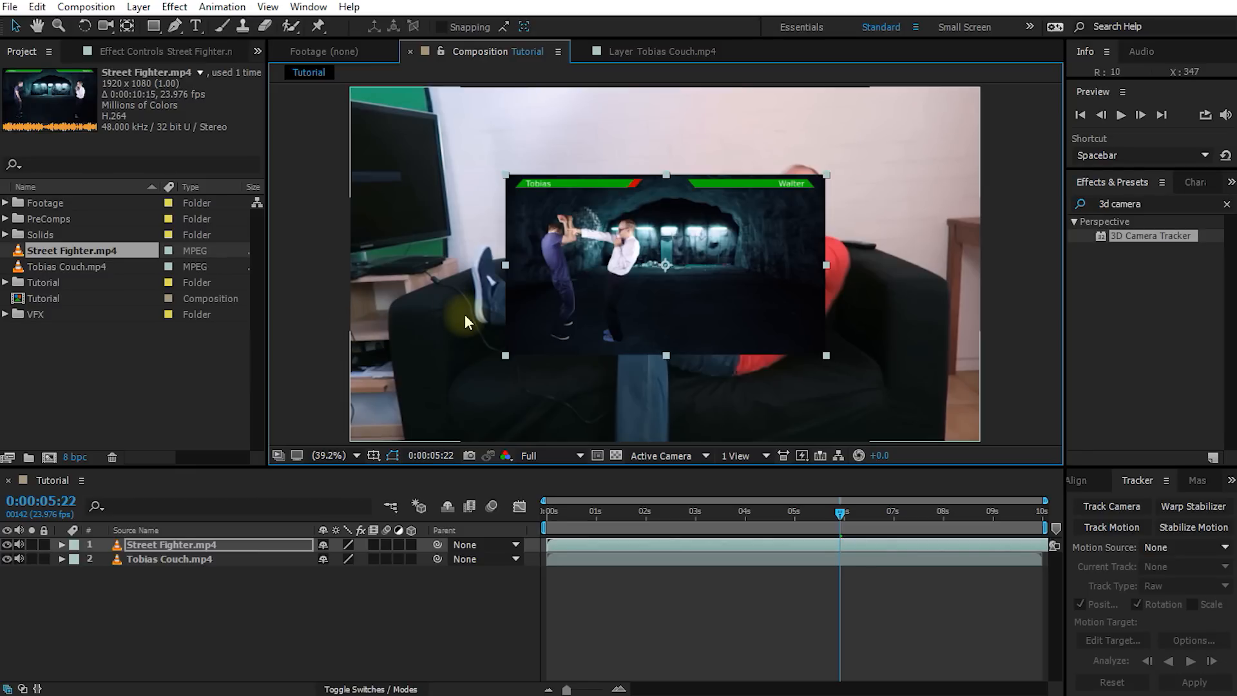
pyautogui.hotkey('ctrl', 'alt', 'f')
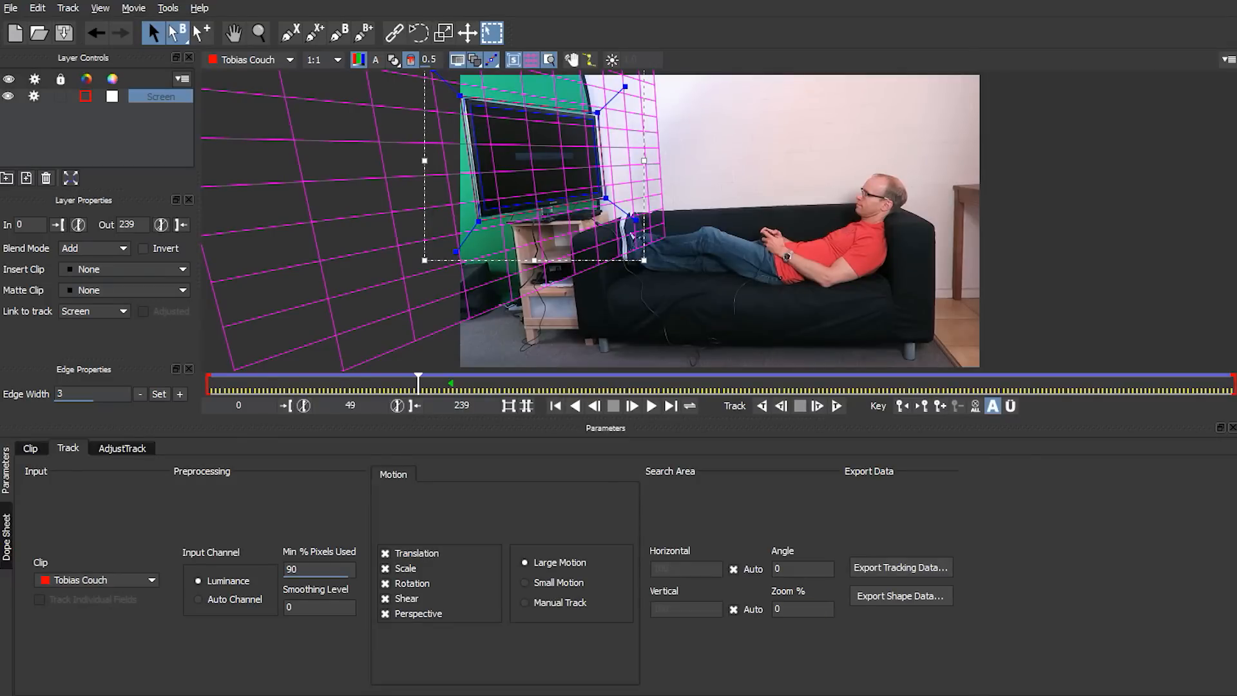
# Switch to mocha AE, select the Screen layer and hide the planar grid
pyautogui.click(160, 123)
pyautogui.click(156, 98)
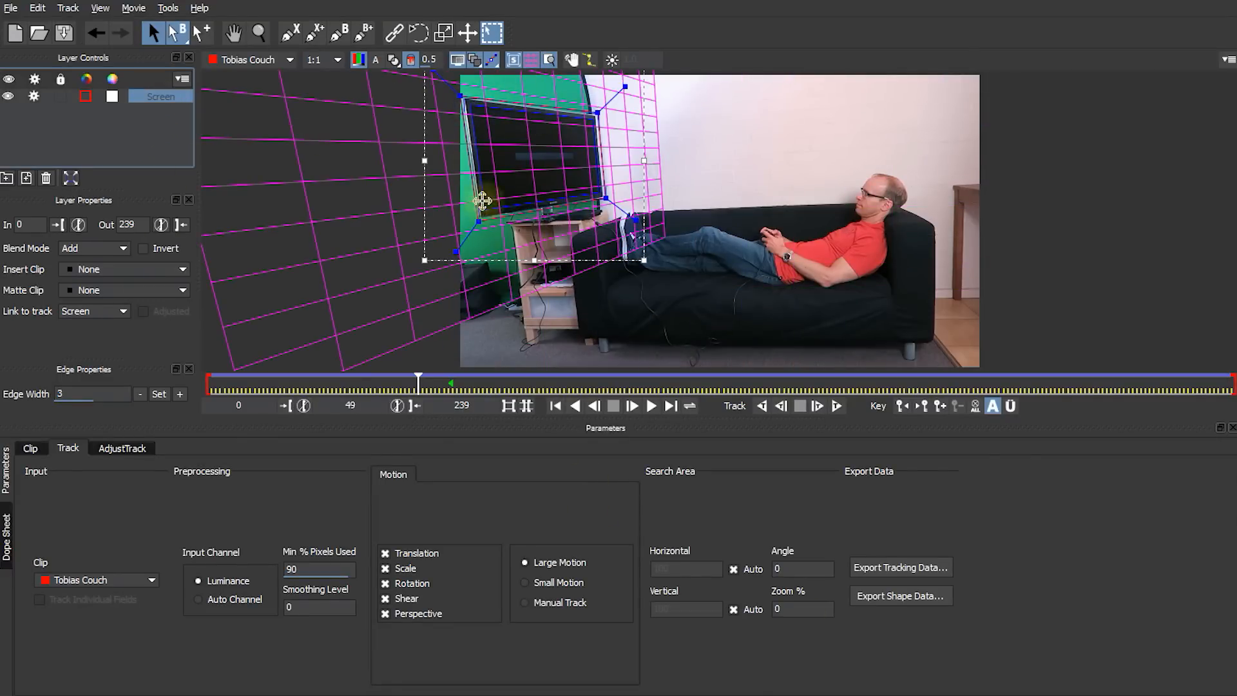
pyautogui.click(531, 62)
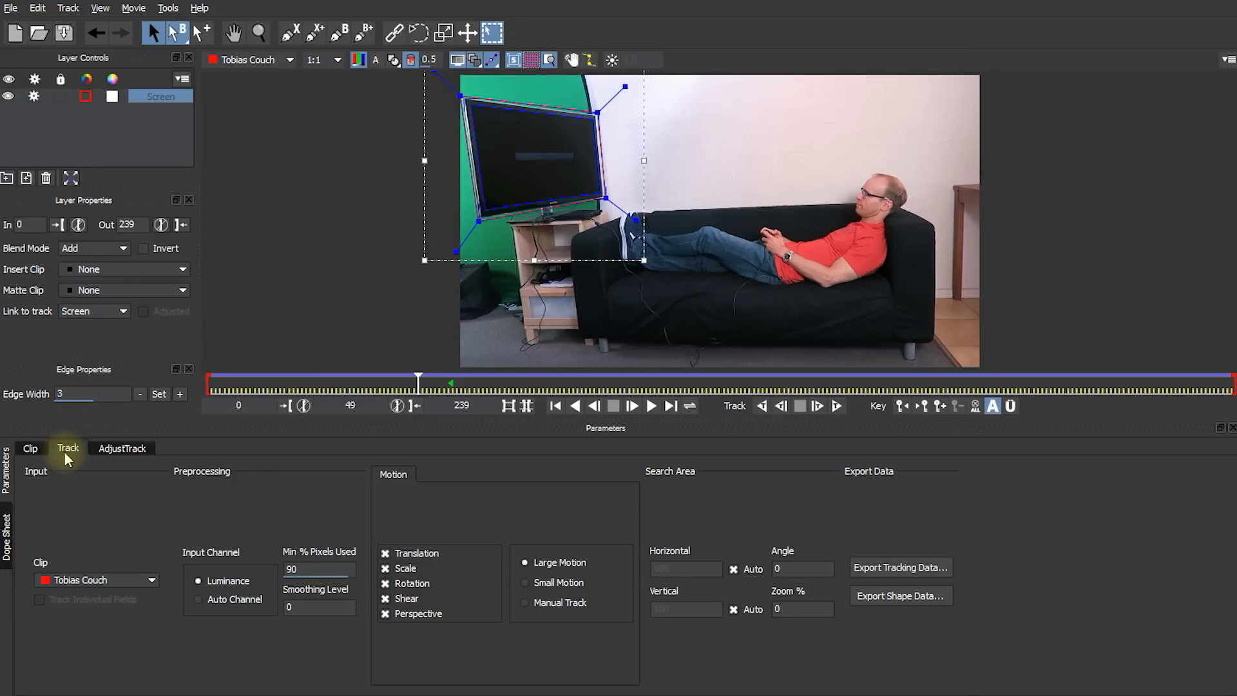
# Export the Screen layer's tracking data as After Effects Corner Pin [supports motion blur] and copy it to the clipboard
pyautogui.click(908, 568)
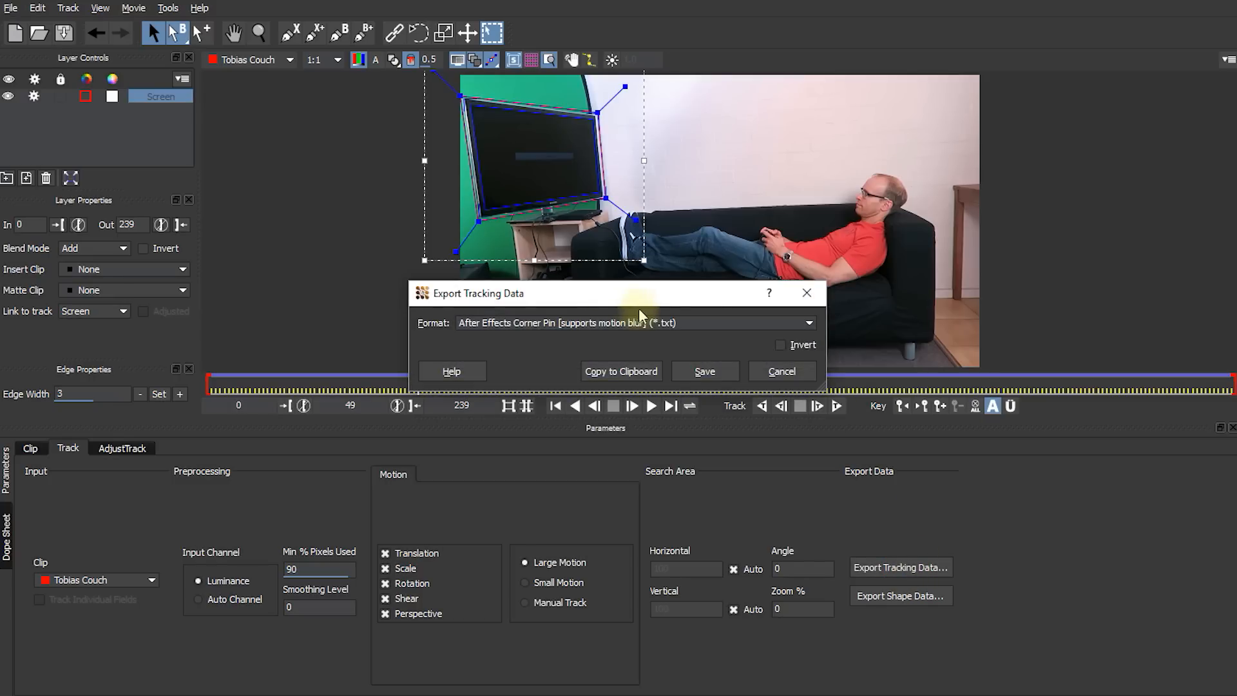
pyautogui.click(750, 326)
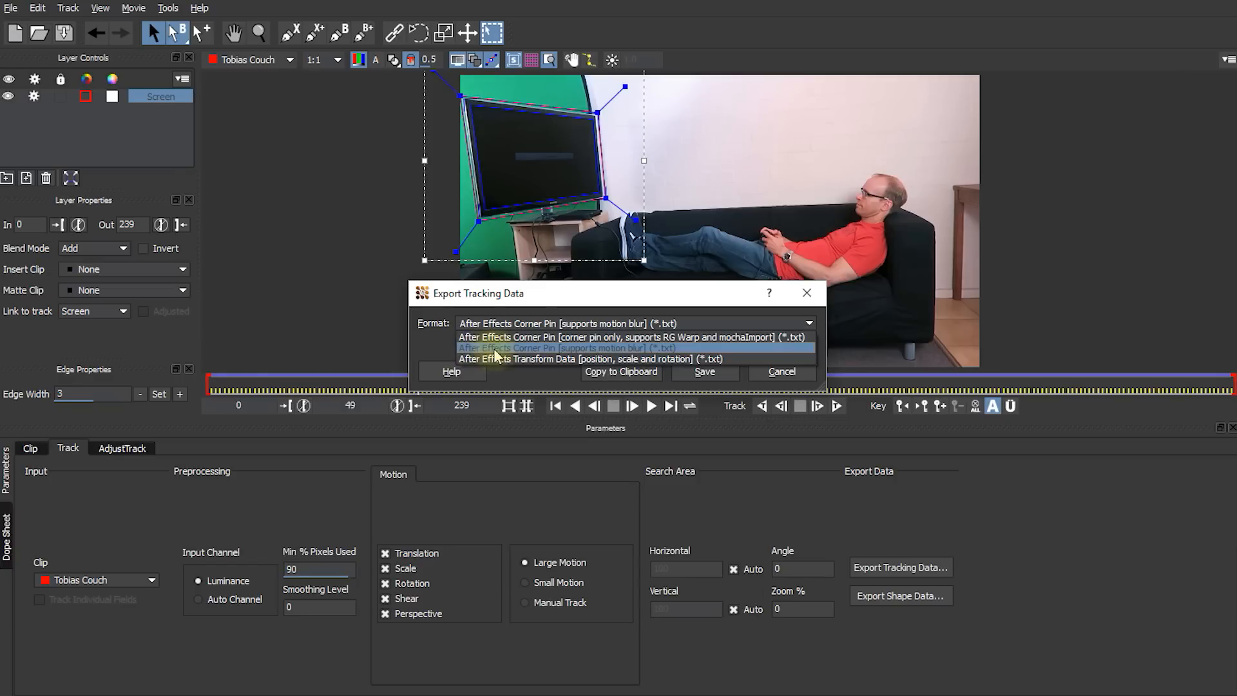
pyautogui.click(668, 349)
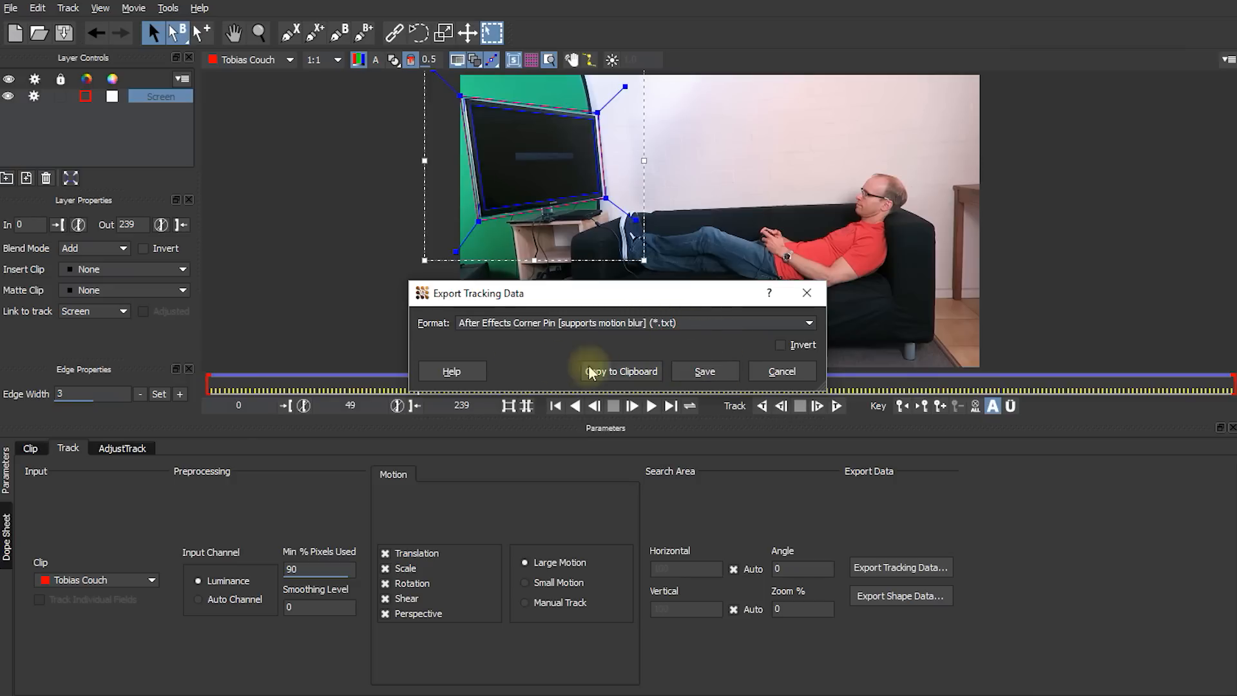
pyautogui.click(624, 373)
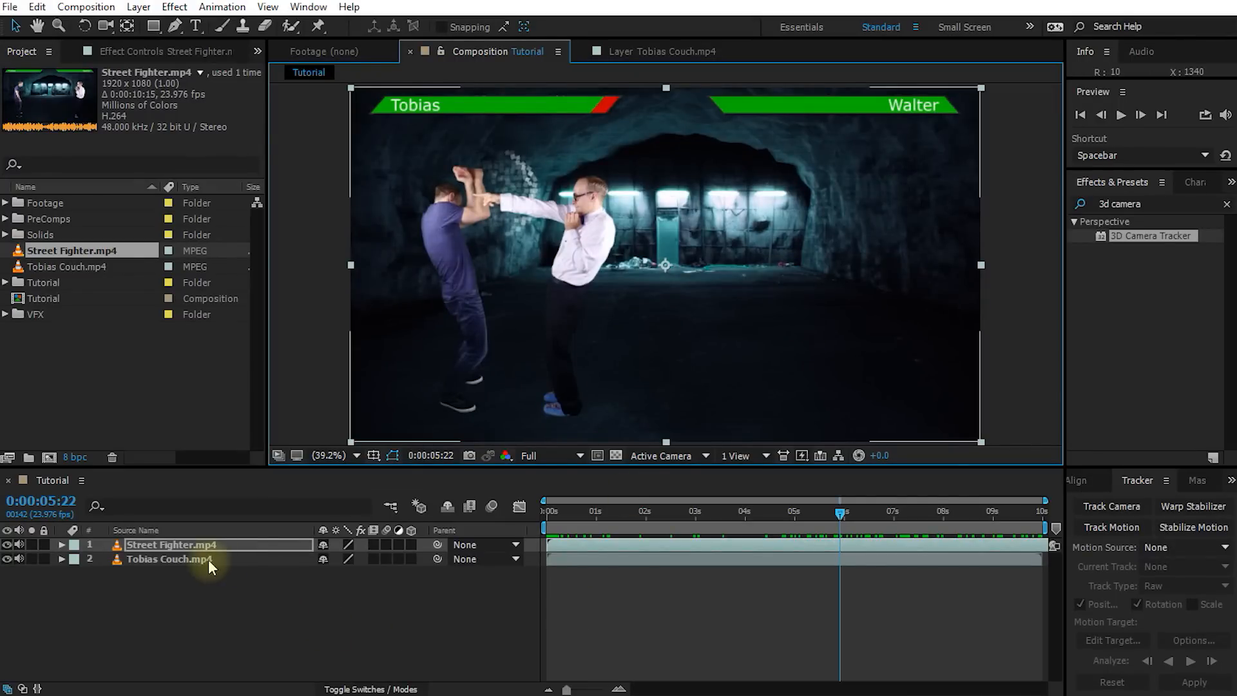
# Set After Effects and mocha AE to their first frame and paste the tracking data onto the Street Fighter.mp4 layer in After Effects
pyautogui.click(154, 545)
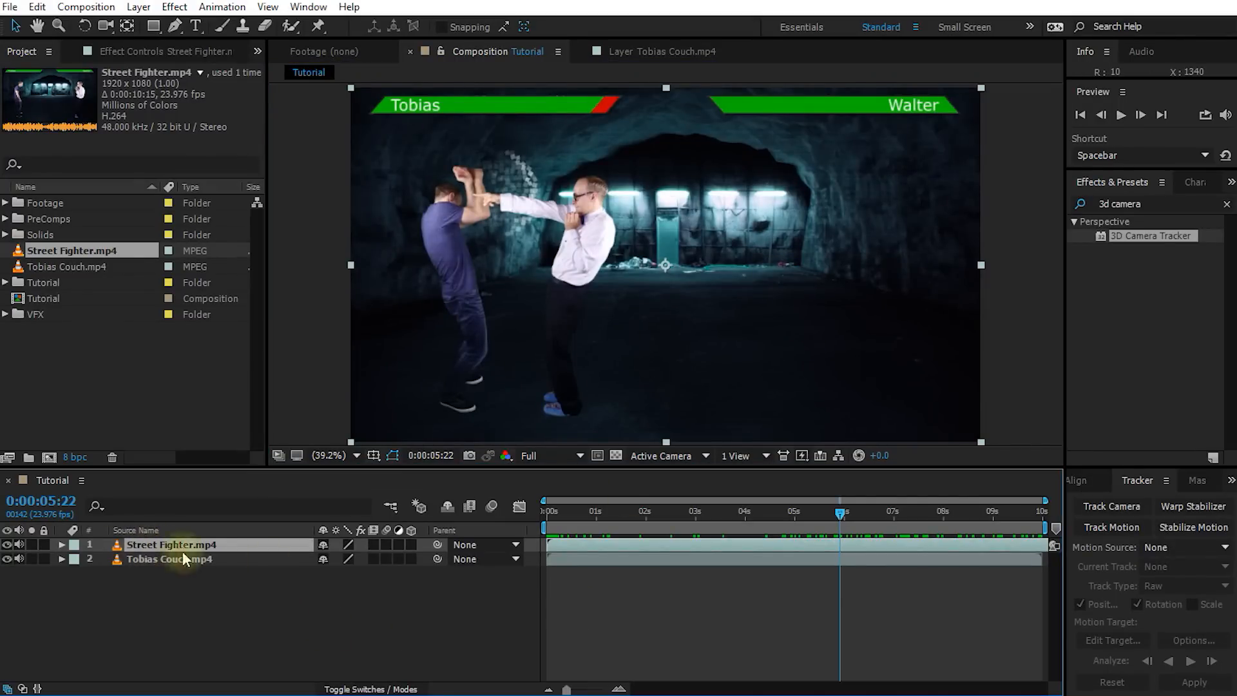
pyautogui.moveTo(842, 521); pyautogui.dragTo(523, 520)
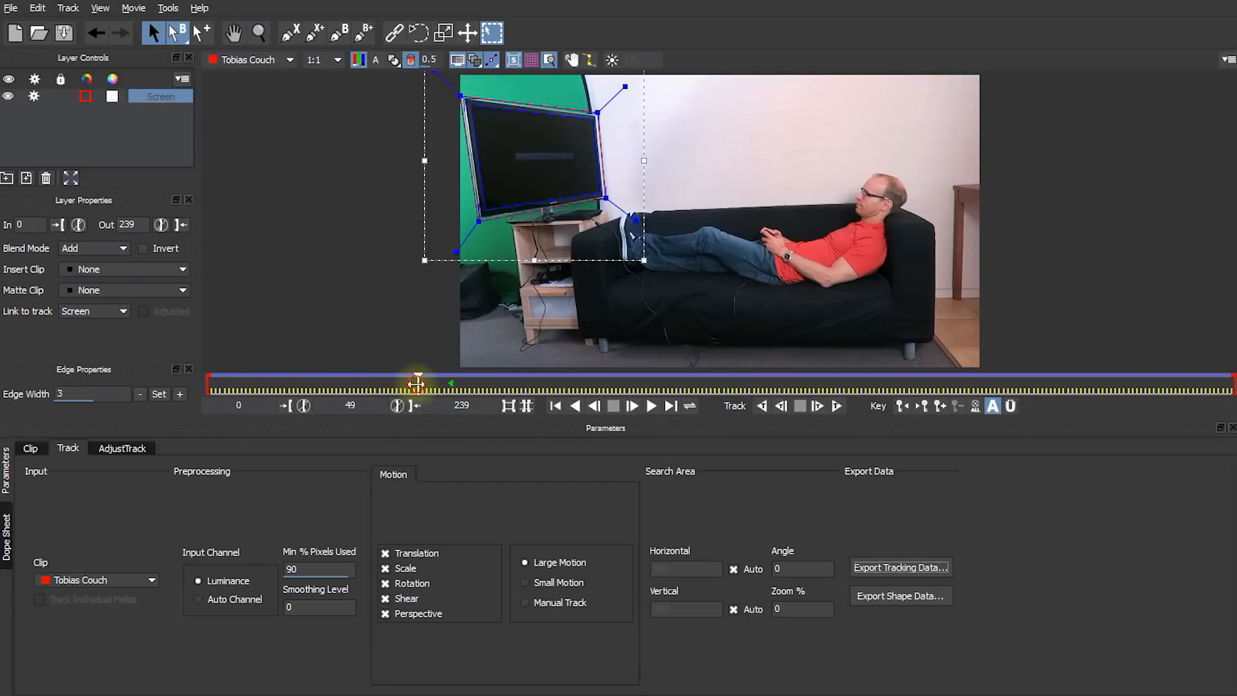
pyautogui.moveTo(416, 383); pyautogui.dragTo(208, 384)
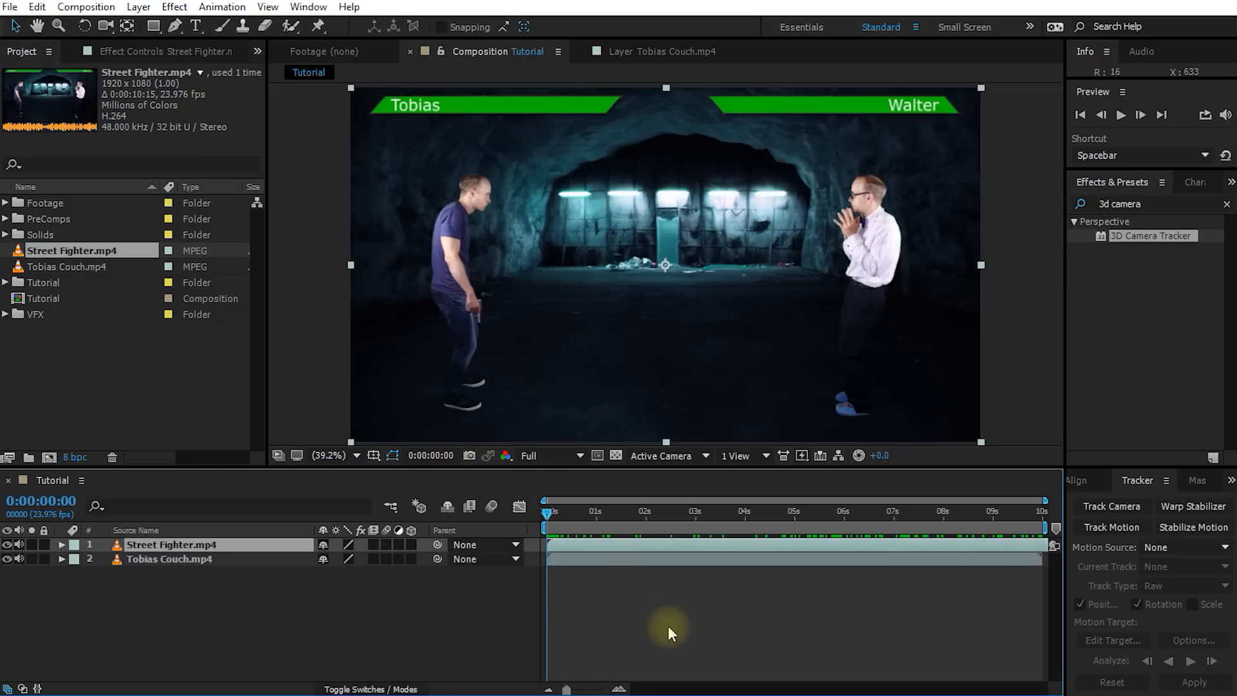
pyautogui.hotkey('ctrl', 'v')
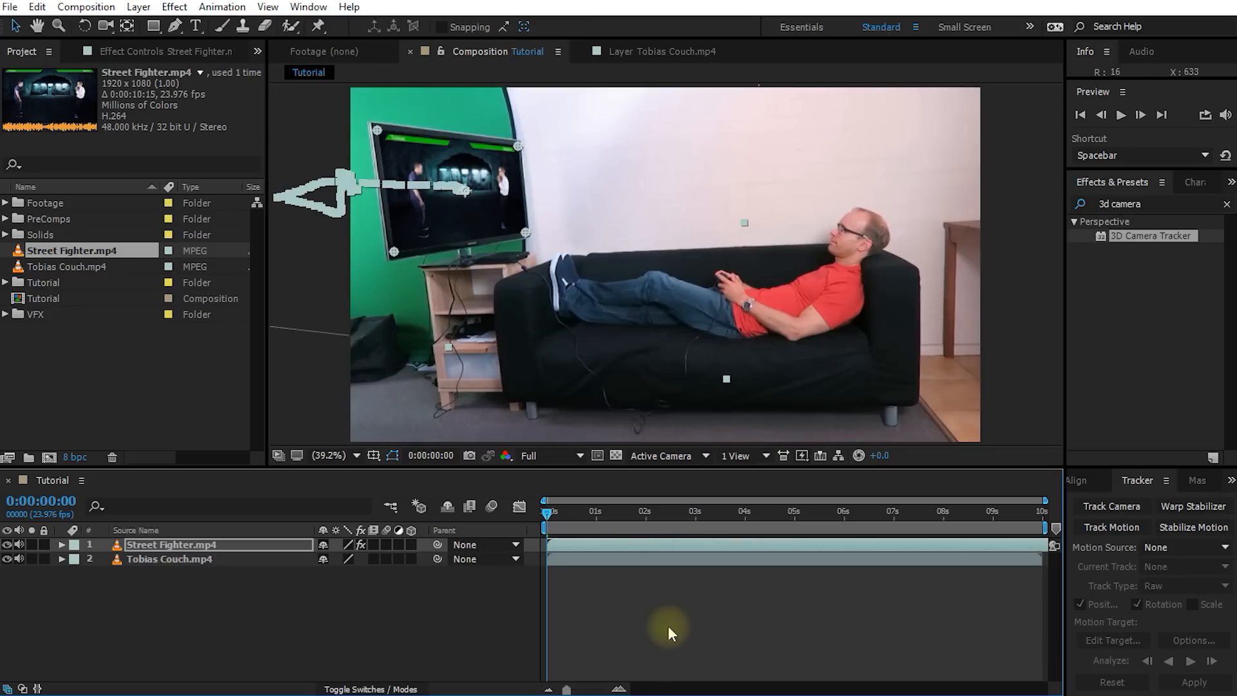
# Play back the composite and inspect the TV screen up close at 0:00:03:02
pyautogui.click(673, 627)
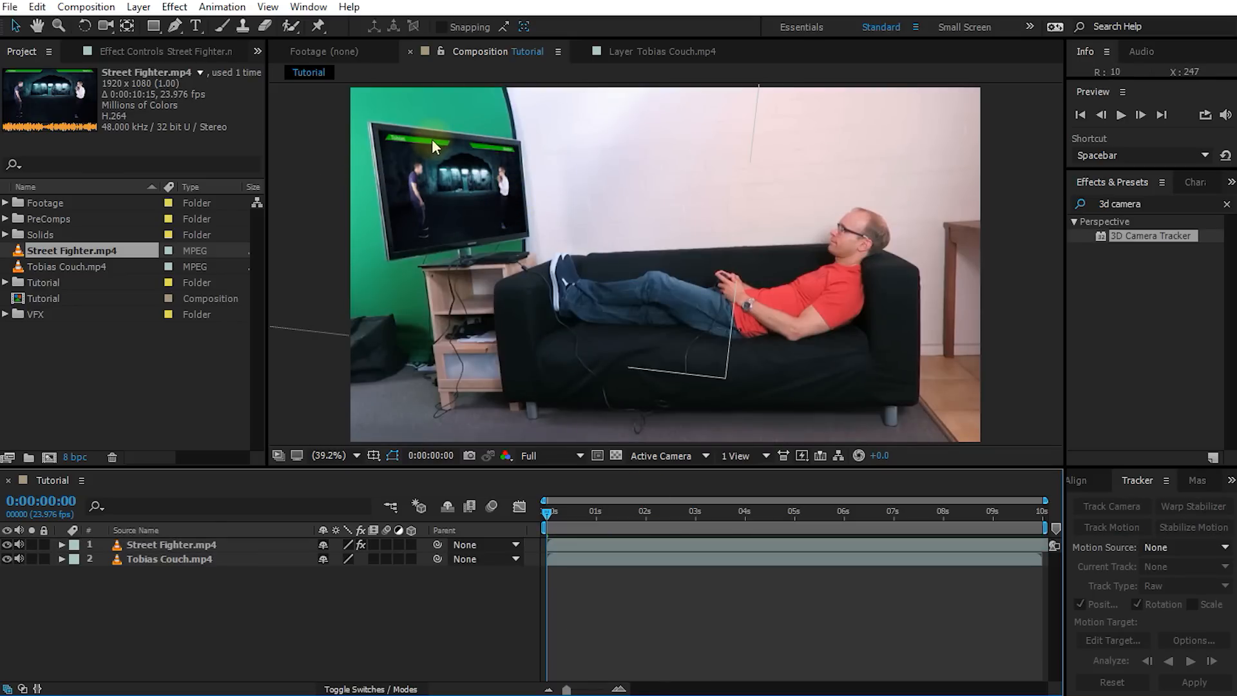
pyautogui.press('space')
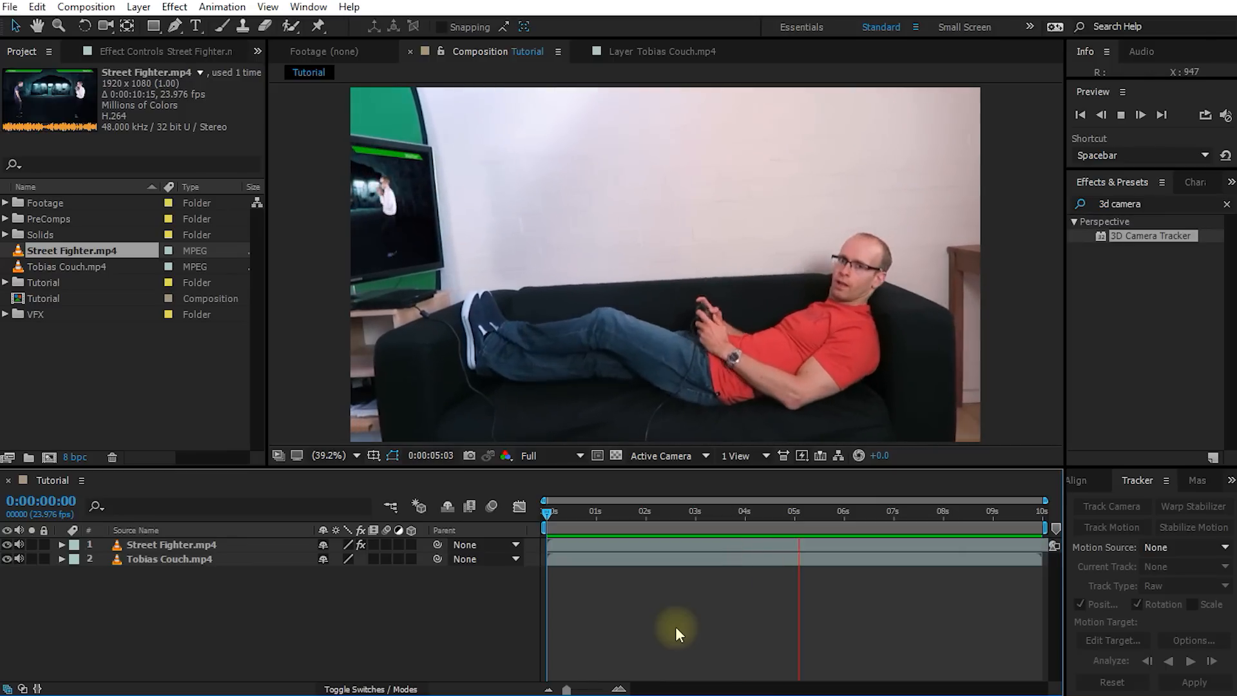
pyautogui.press('space')
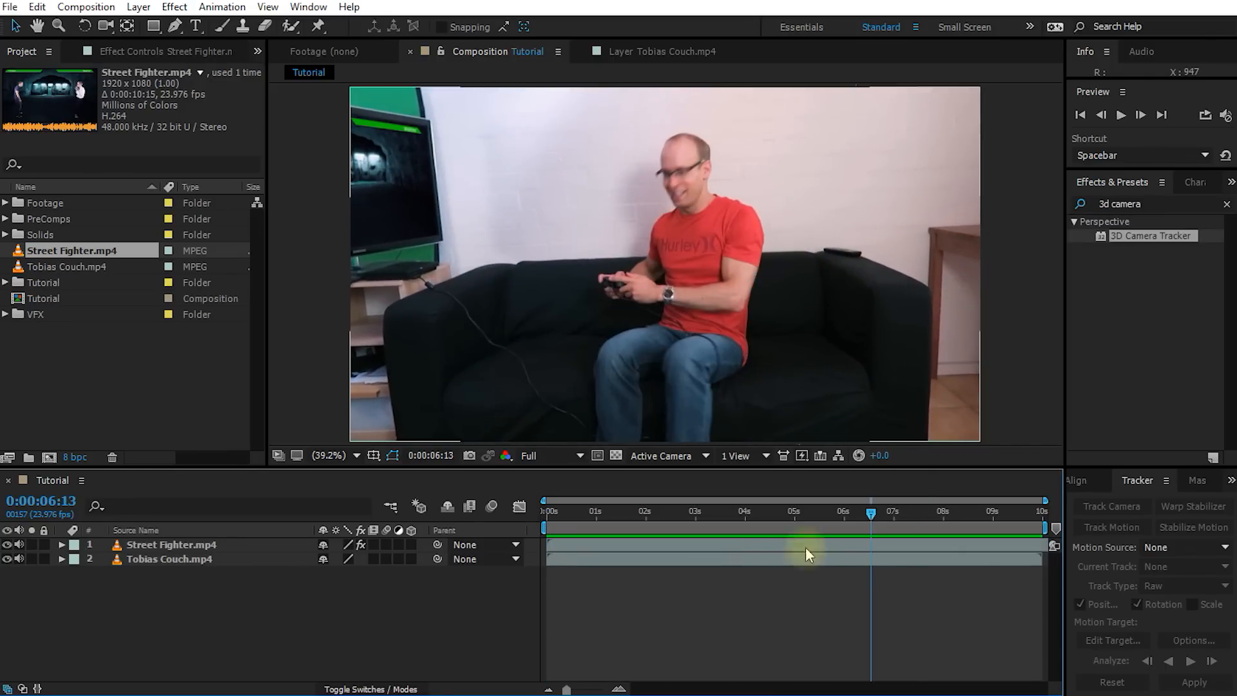
pyautogui.moveTo(872, 512); pyautogui.dragTo(700, 513)
pyautogui.scroll(3, 390, 196)
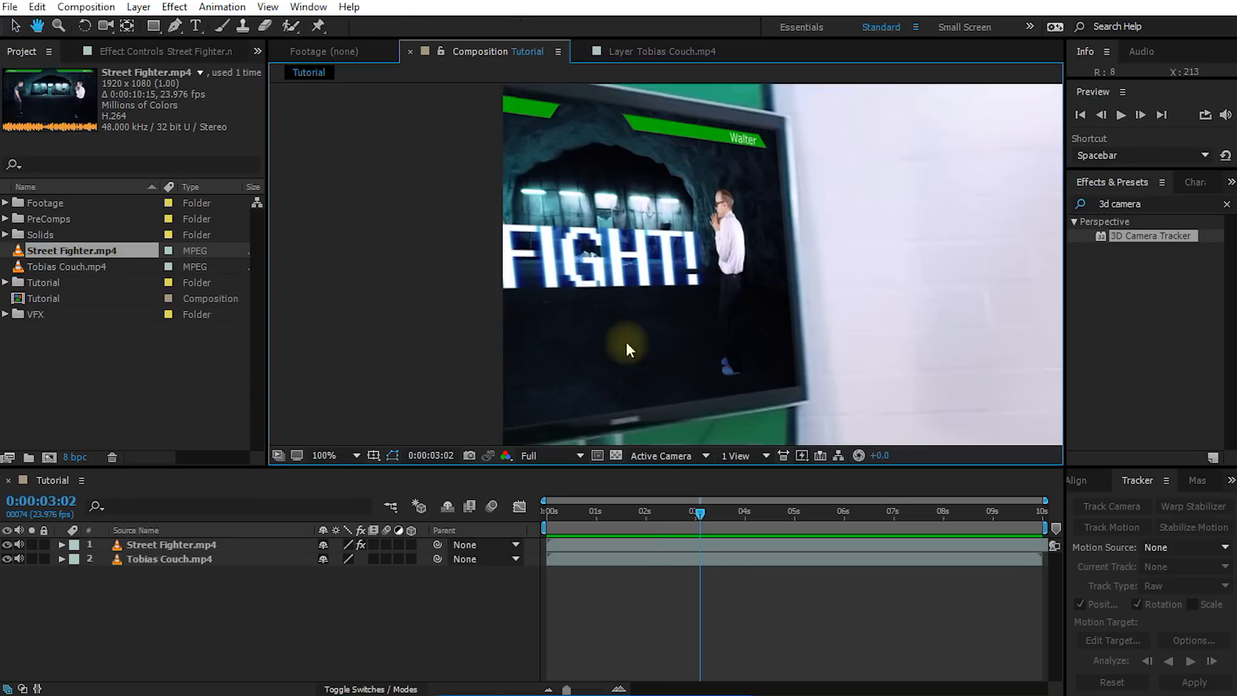
# Turn on motion blur for the Street Fighter.mp4 layer and the composition, and check it at 0:00:03:03
pyautogui.click(199, 545)
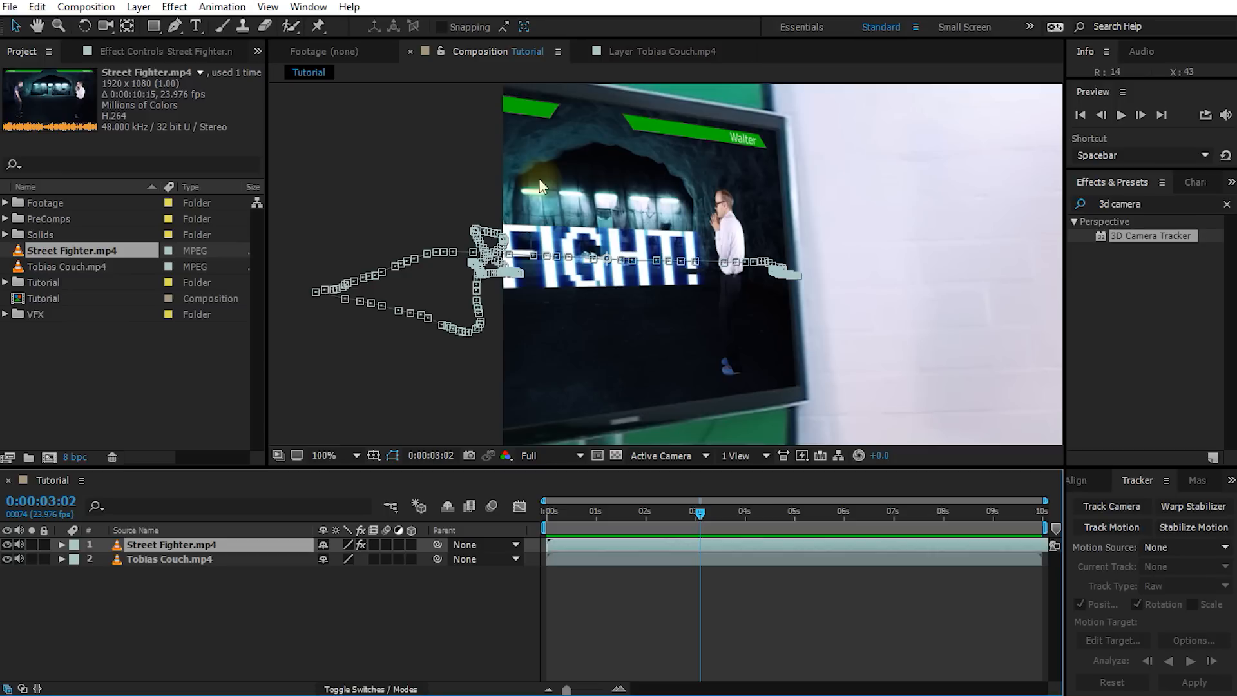
pyautogui.click(387, 545)
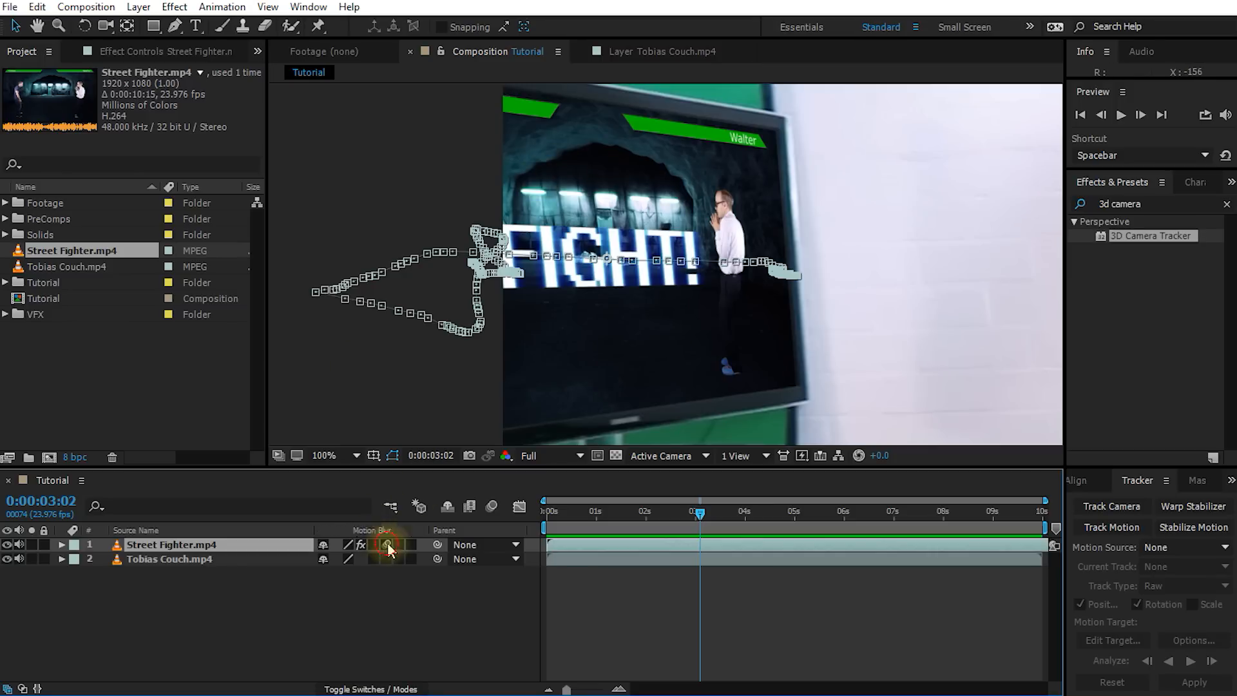
pyautogui.click(493, 509)
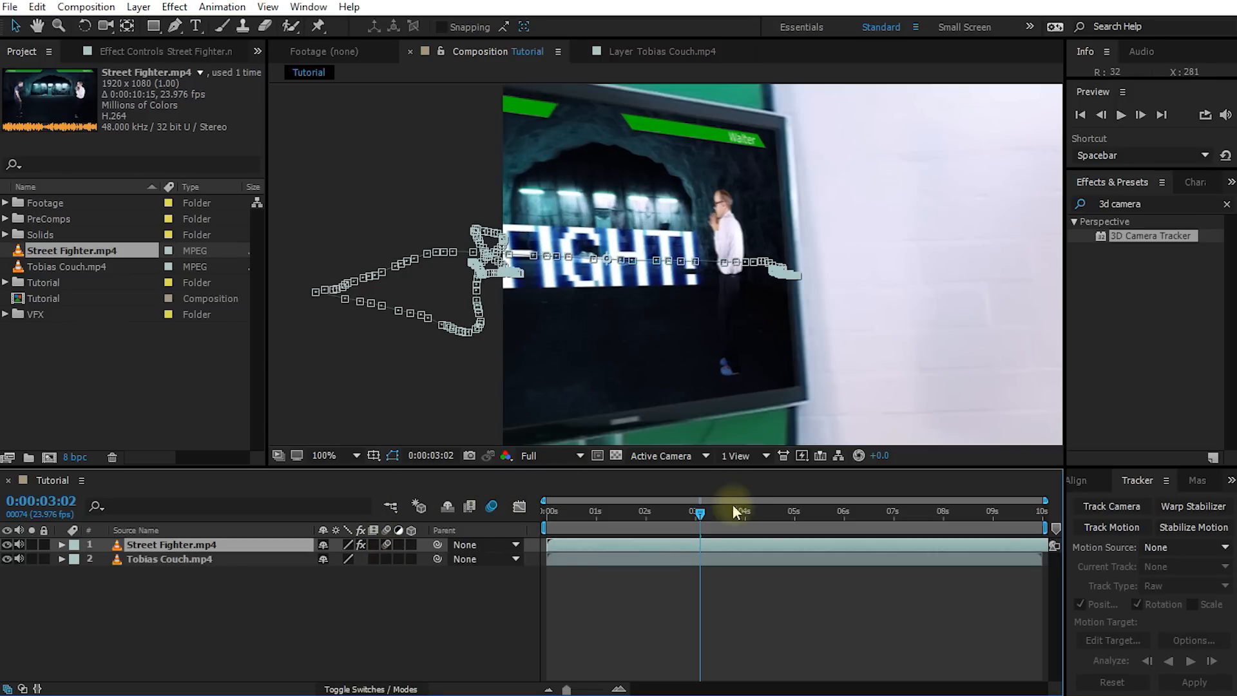
pyautogui.moveTo(699, 517); pyautogui.dragTo(702, 512)
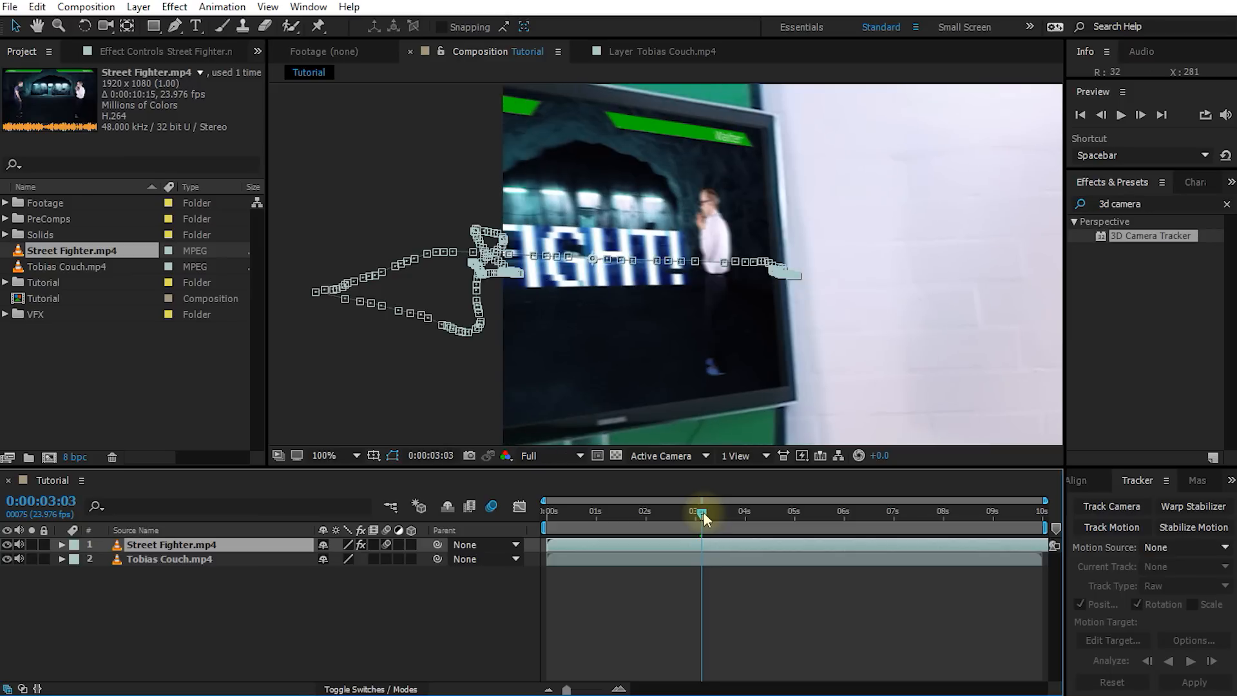
# Preview the motion-blurred composite from the first frame at full-frame view and scrub back to 0:00:01:03
pyautogui.moveTo(702, 512); pyautogui.dragTo(566, 505)
pyautogui.hotkey('alt', '/')
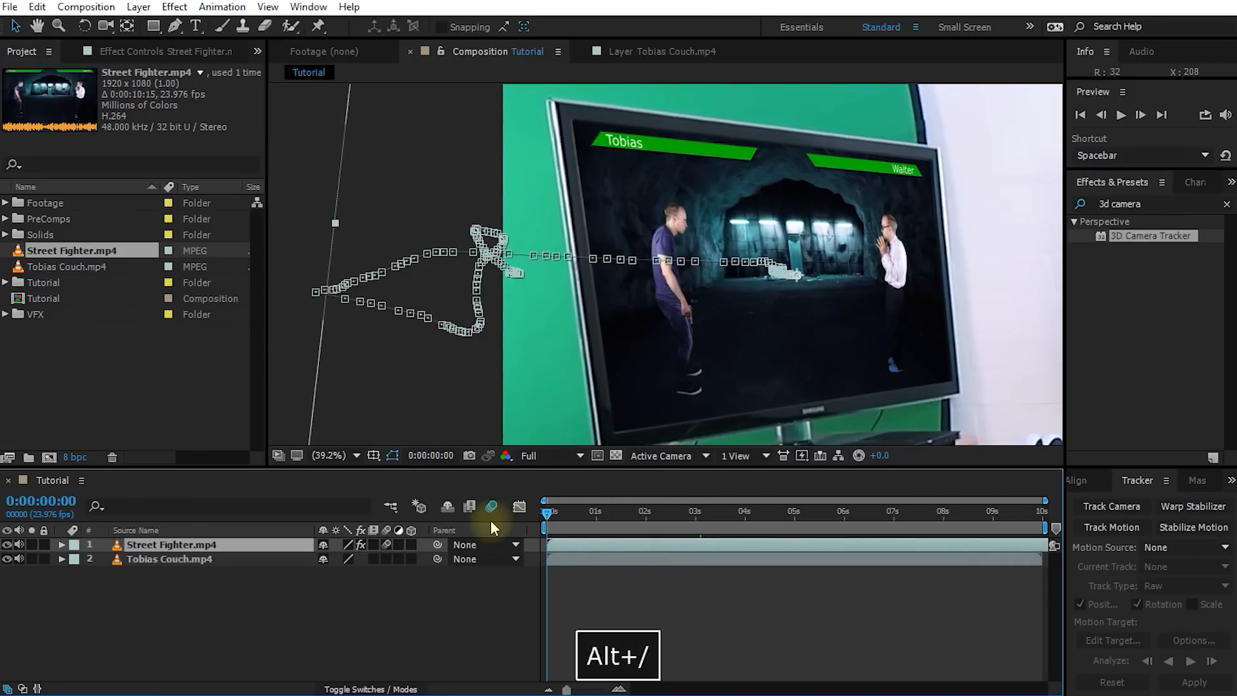
pyautogui.click(702, 629)
pyautogui.press('space')
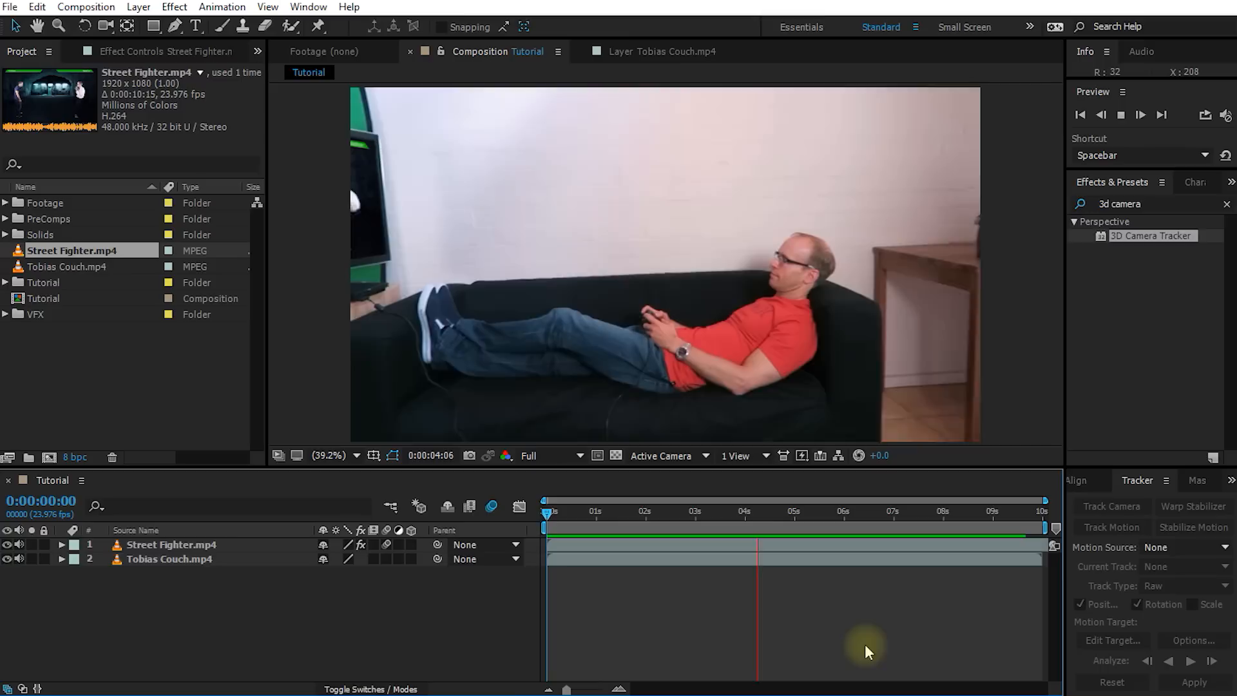
pyautogui.press('space')
pyautogui.moveTo(742, 513); pyautogui.dragTo(601, 534)
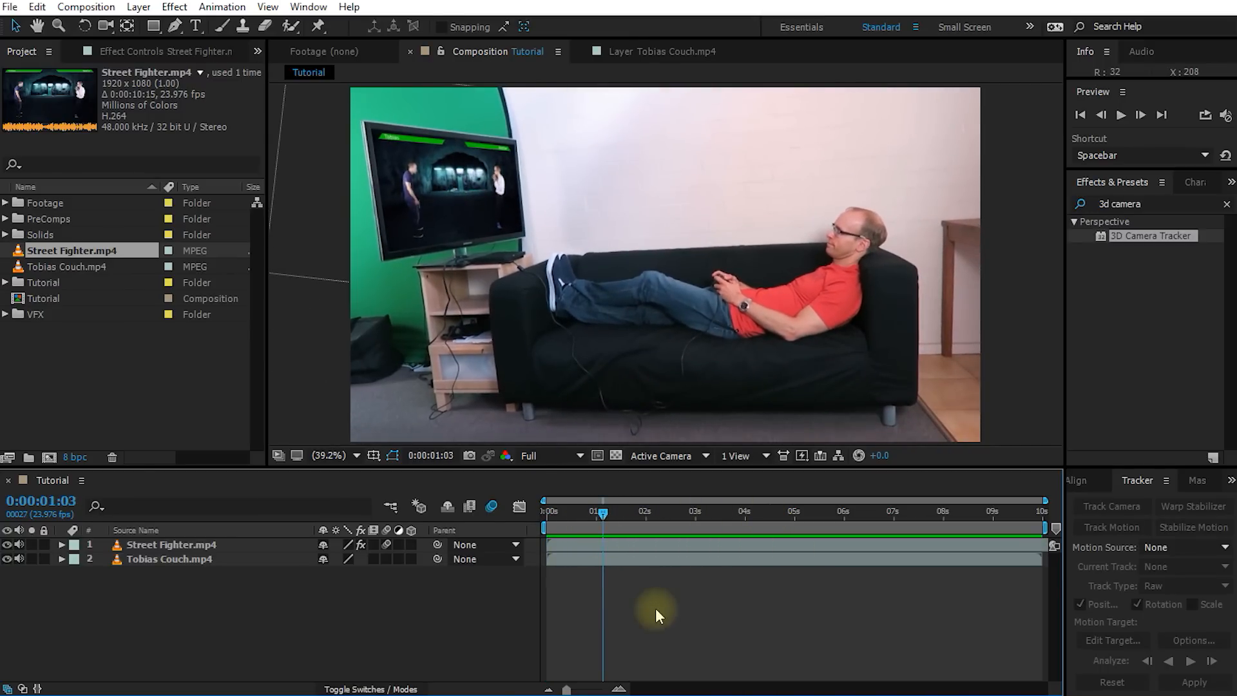